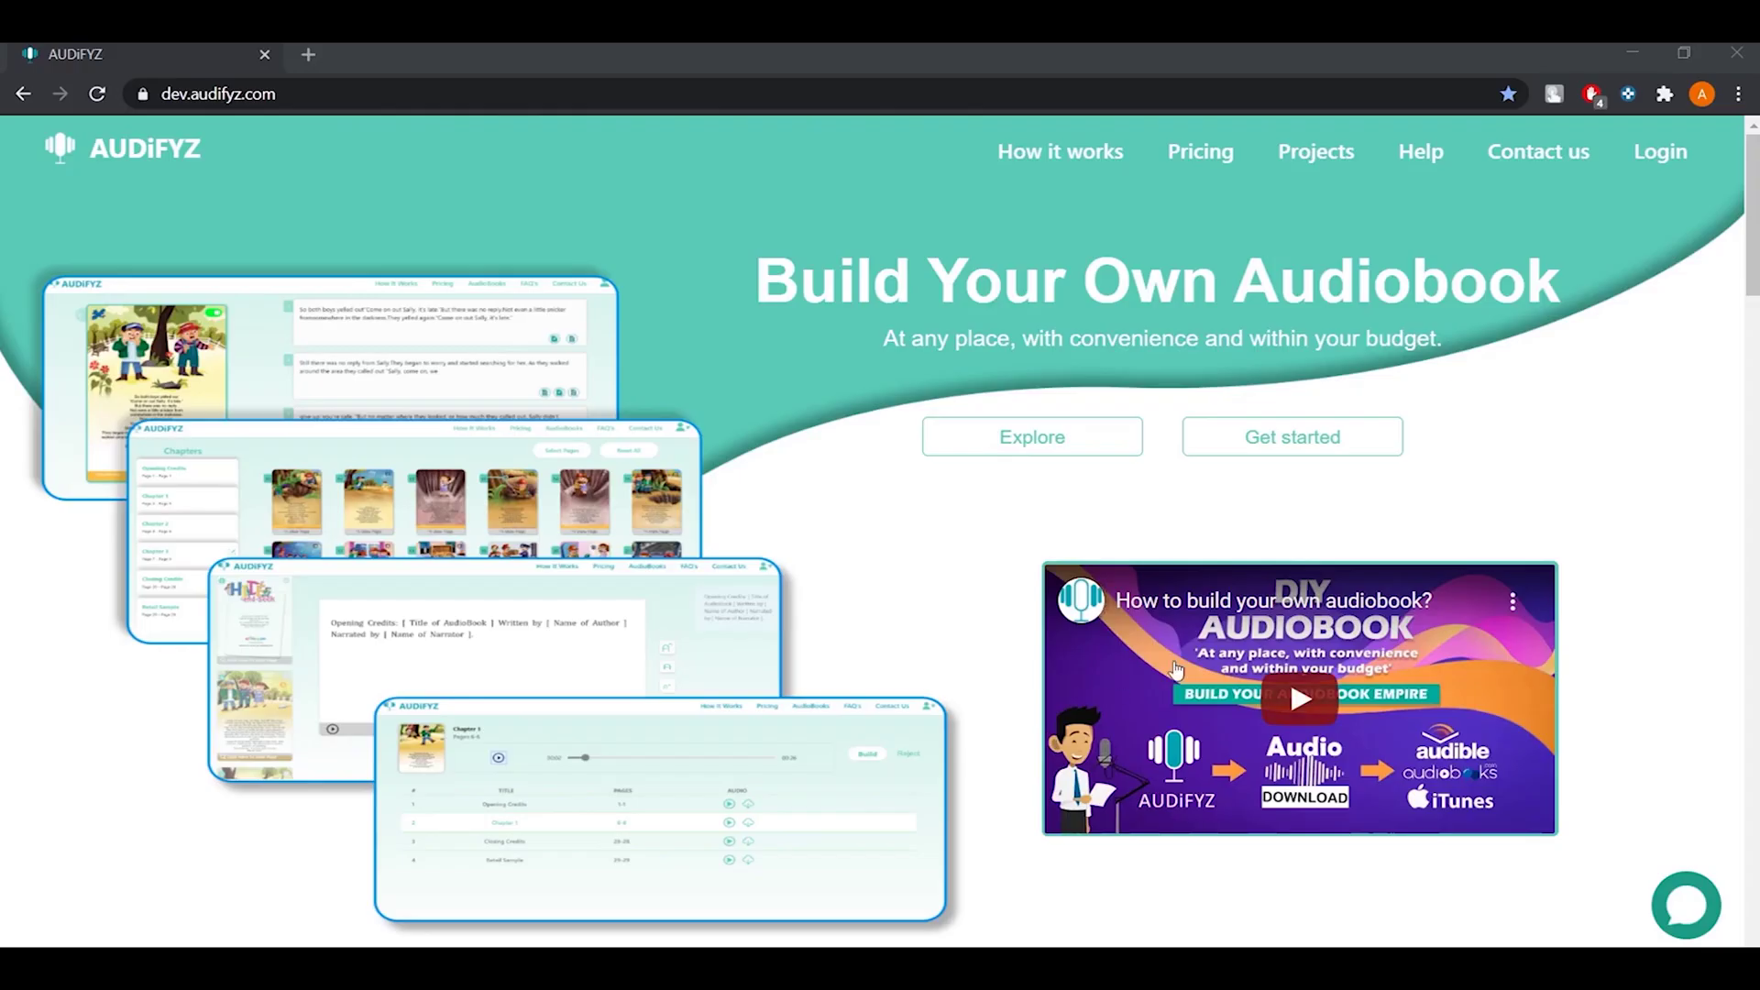
Step: Log in with Google and go to the Audiobooks projects list
left_click(1654, 155)
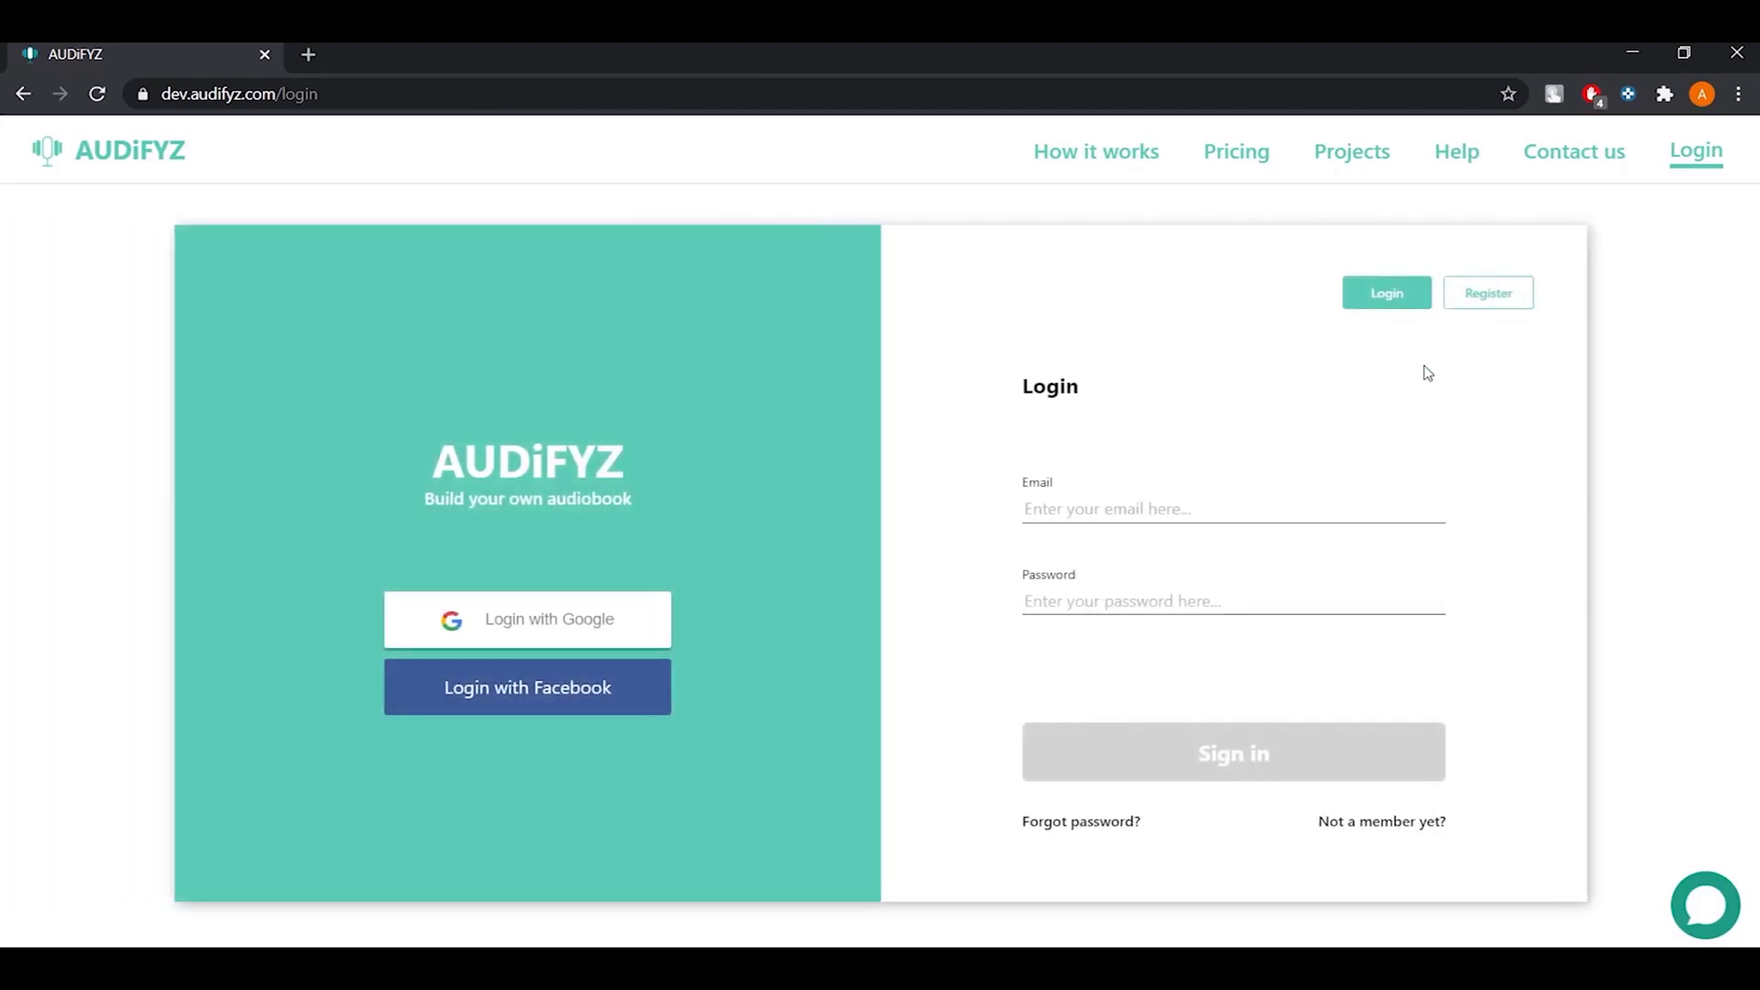
left_click(586, 622)
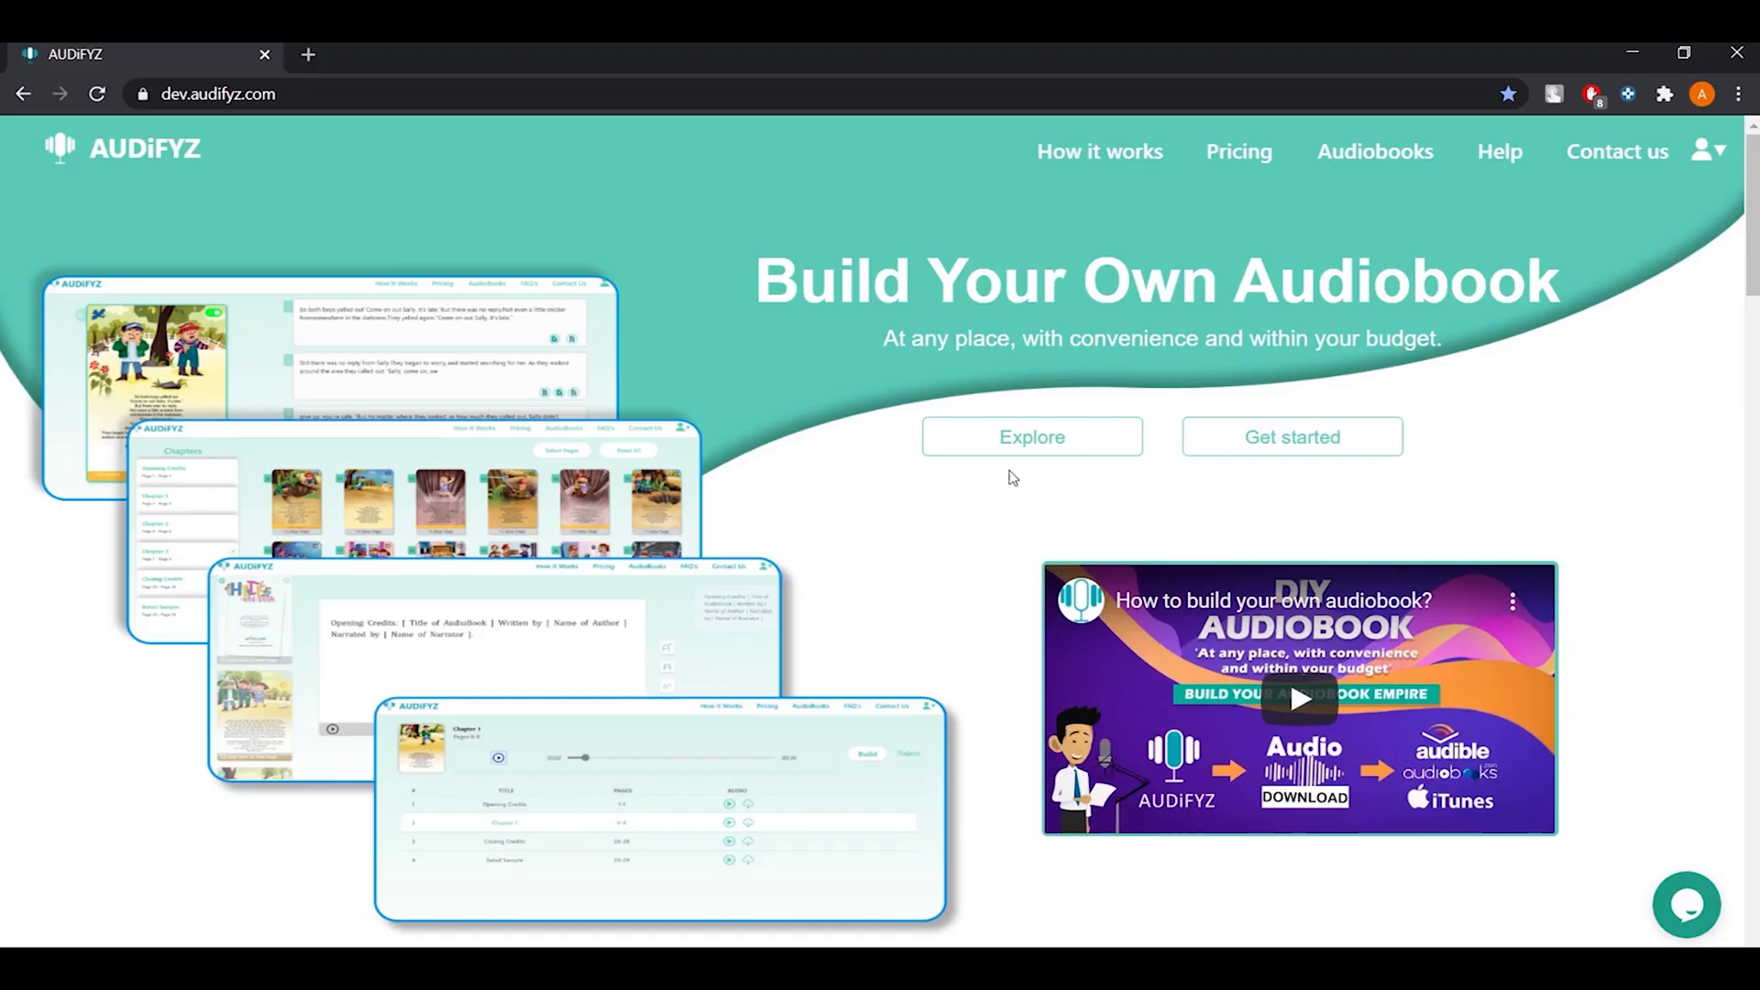
left_click(1373, 153)
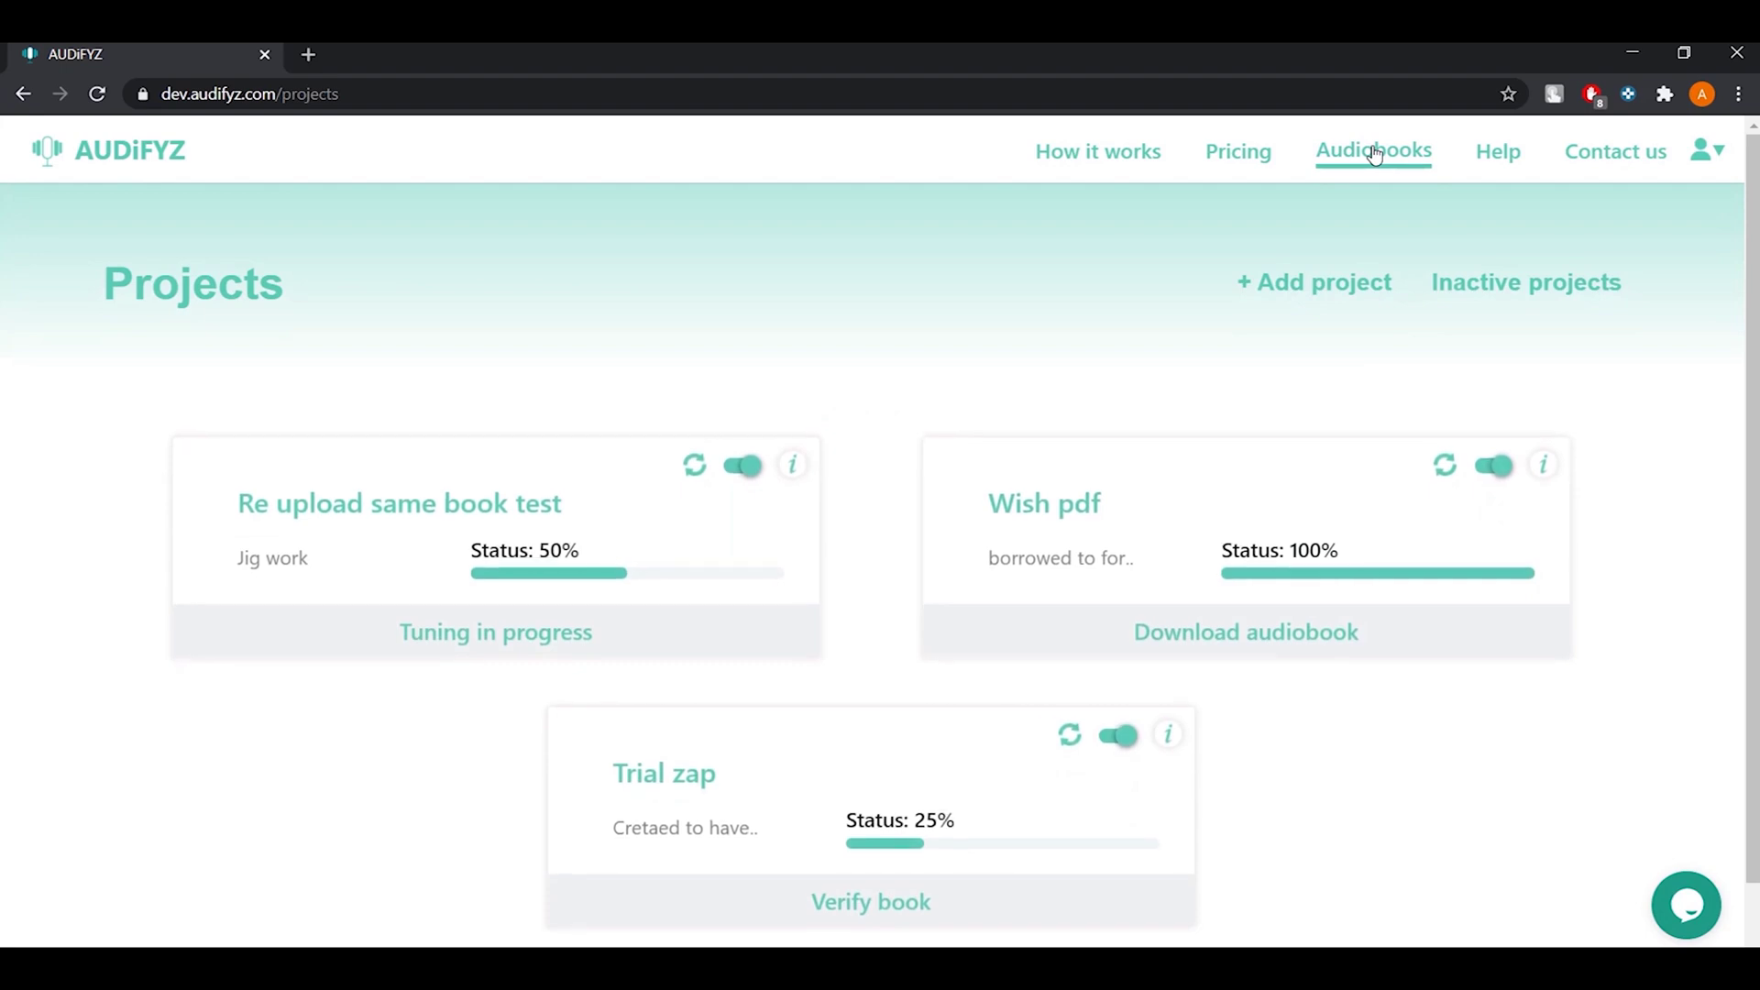
Step: Add a project named 'Crawl data management' with a short description
left_click(1278, 299)
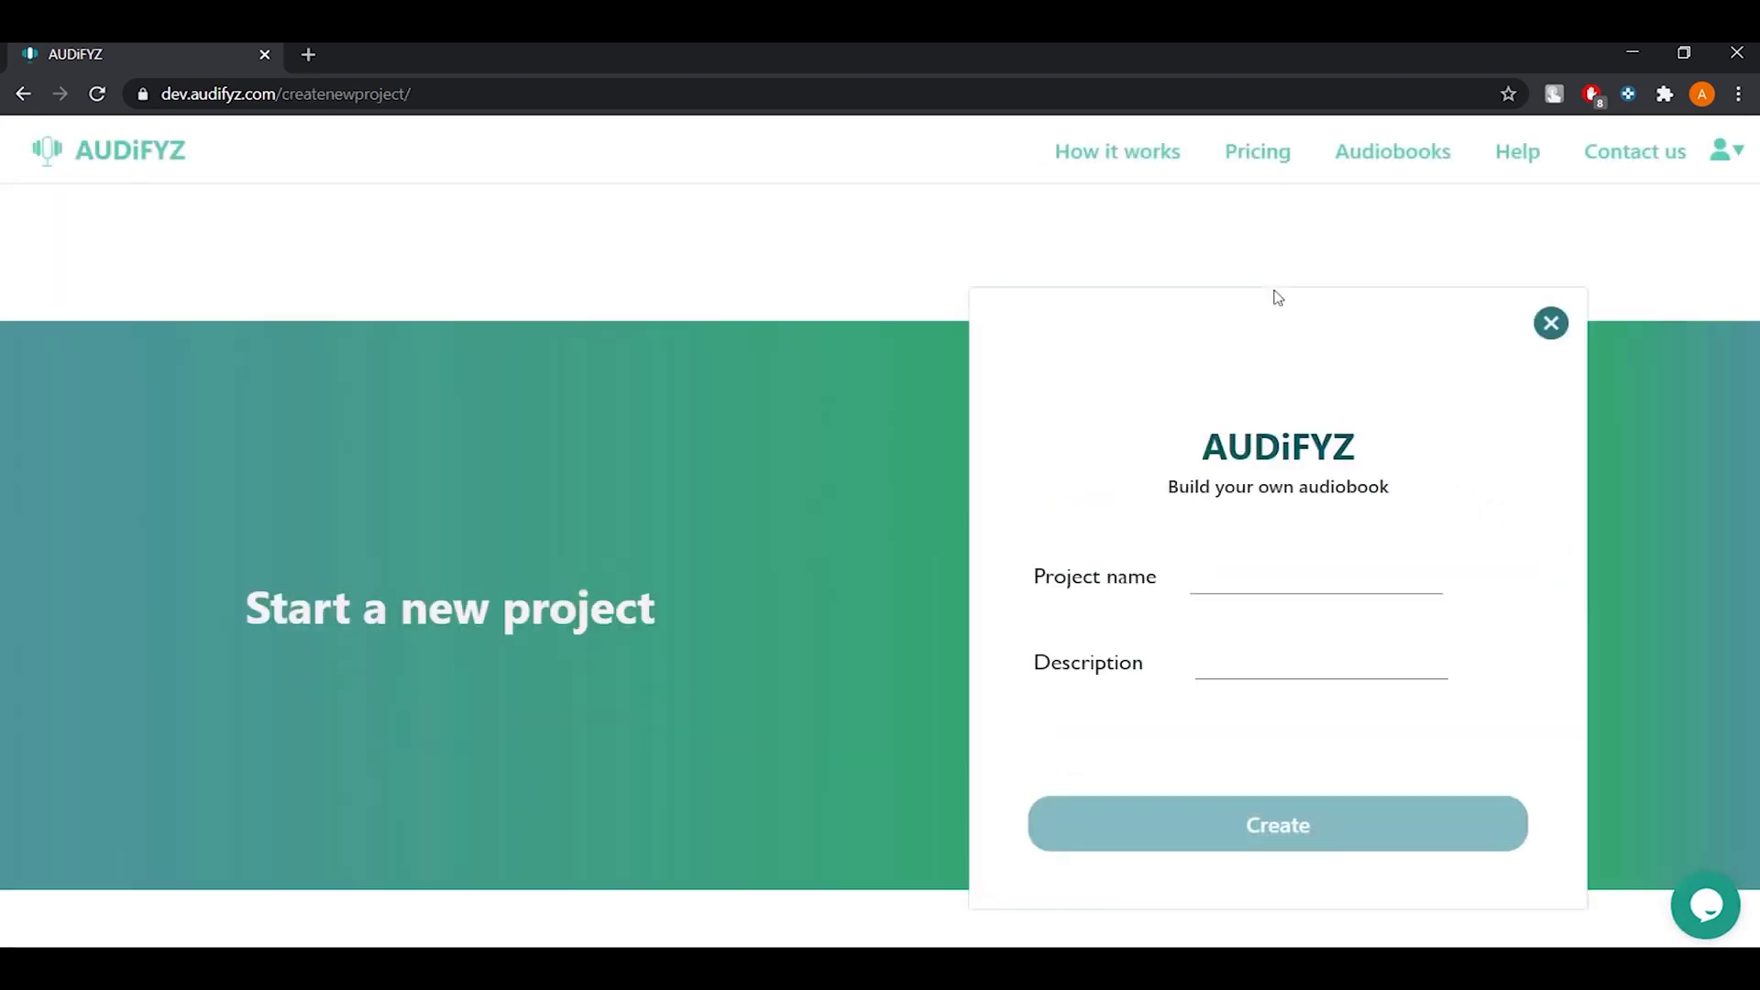
left_click(1250, 576)
type("Crawl data management")
key("Tab")
type("Data managemen")
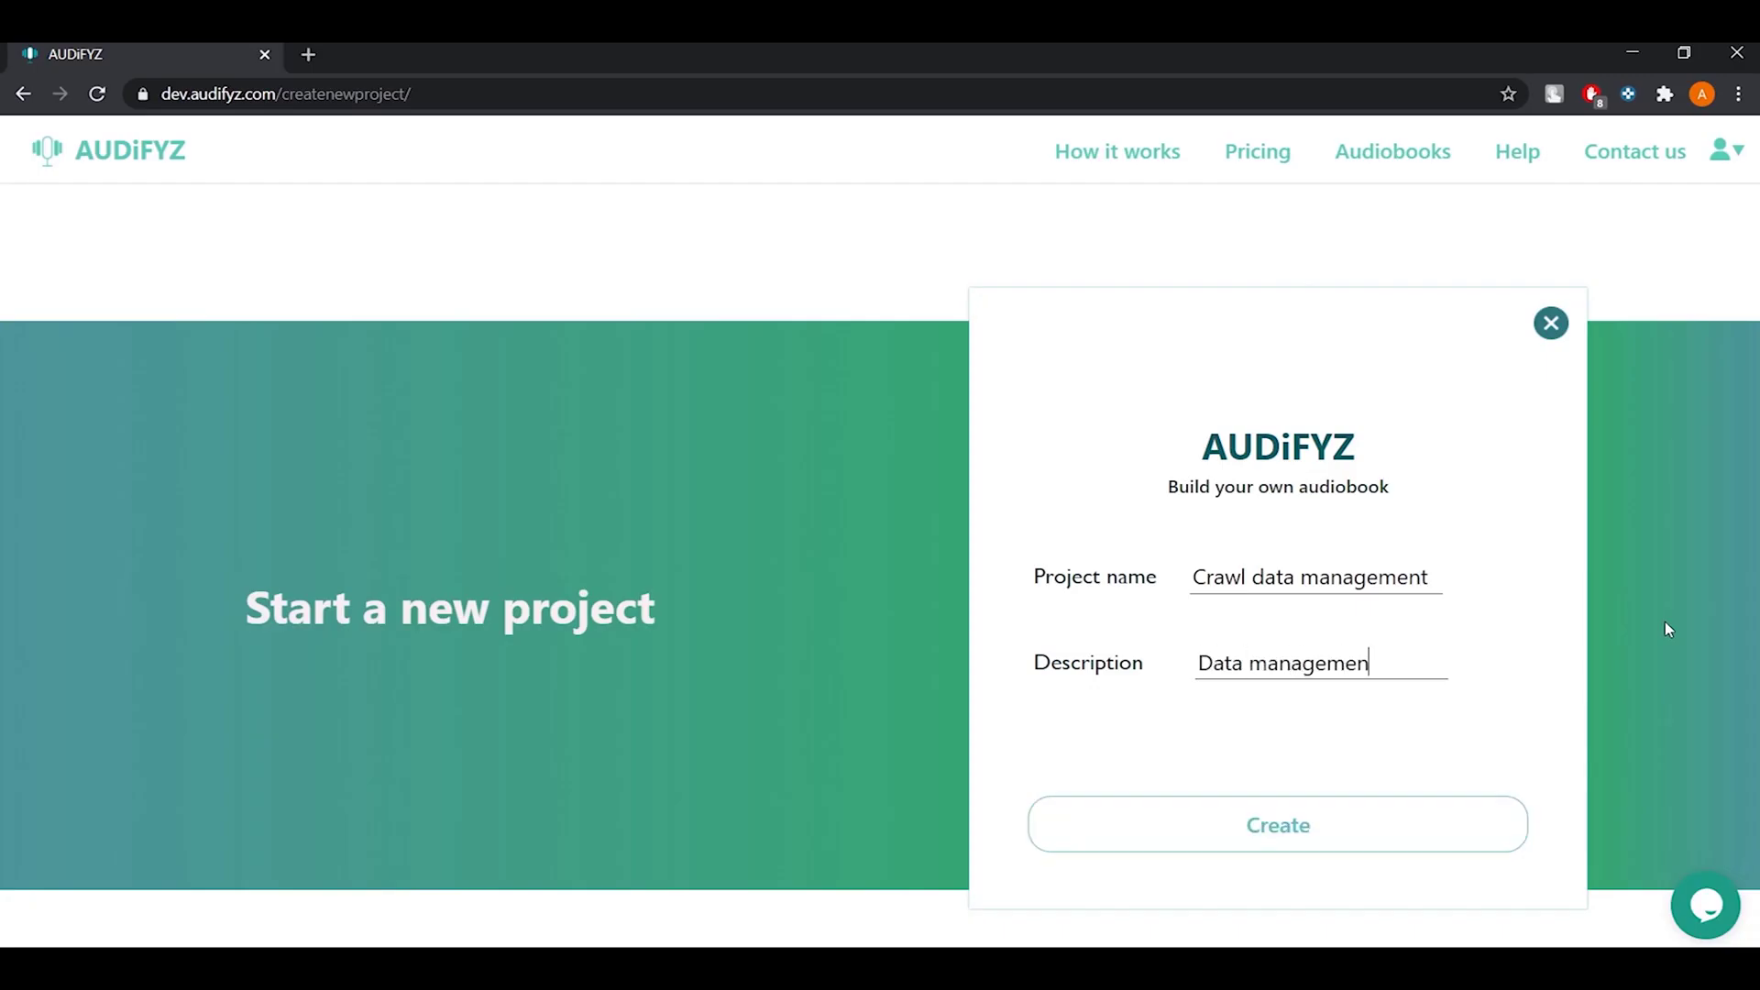
type("t desc")
left_click(1349, 845)
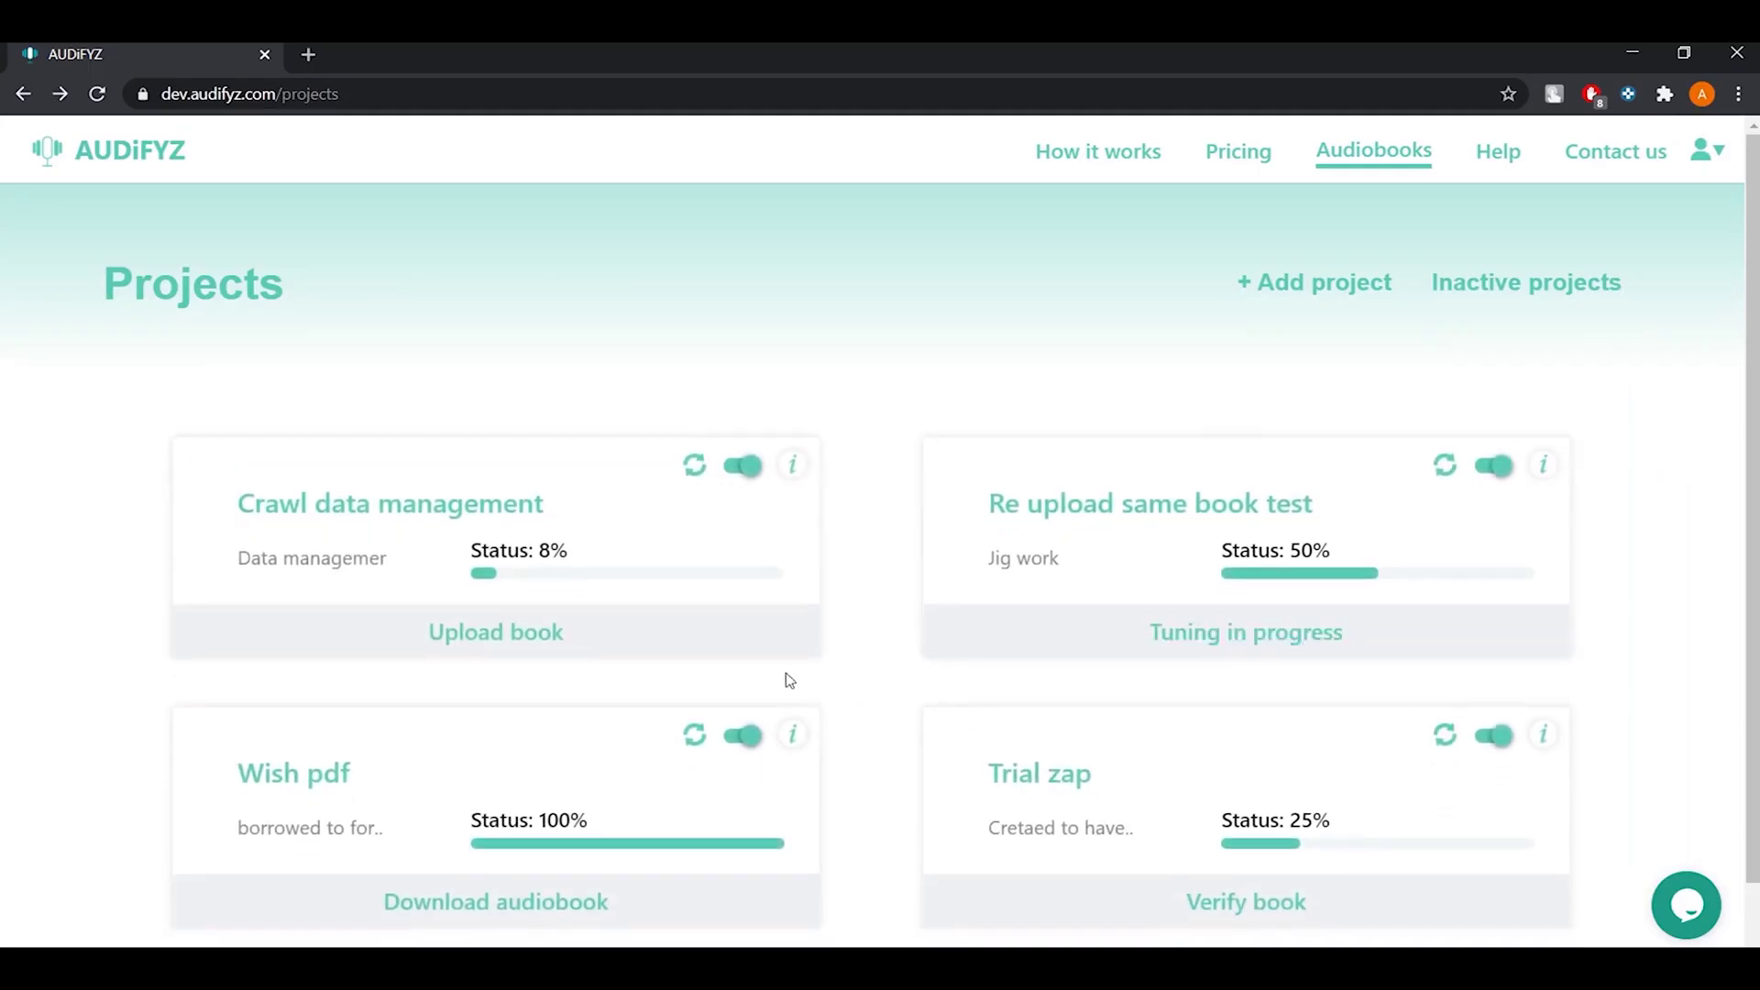
Step: Upload the book PDF to Crawl data management and dismiss the extraction notice
left_click(571, 636)
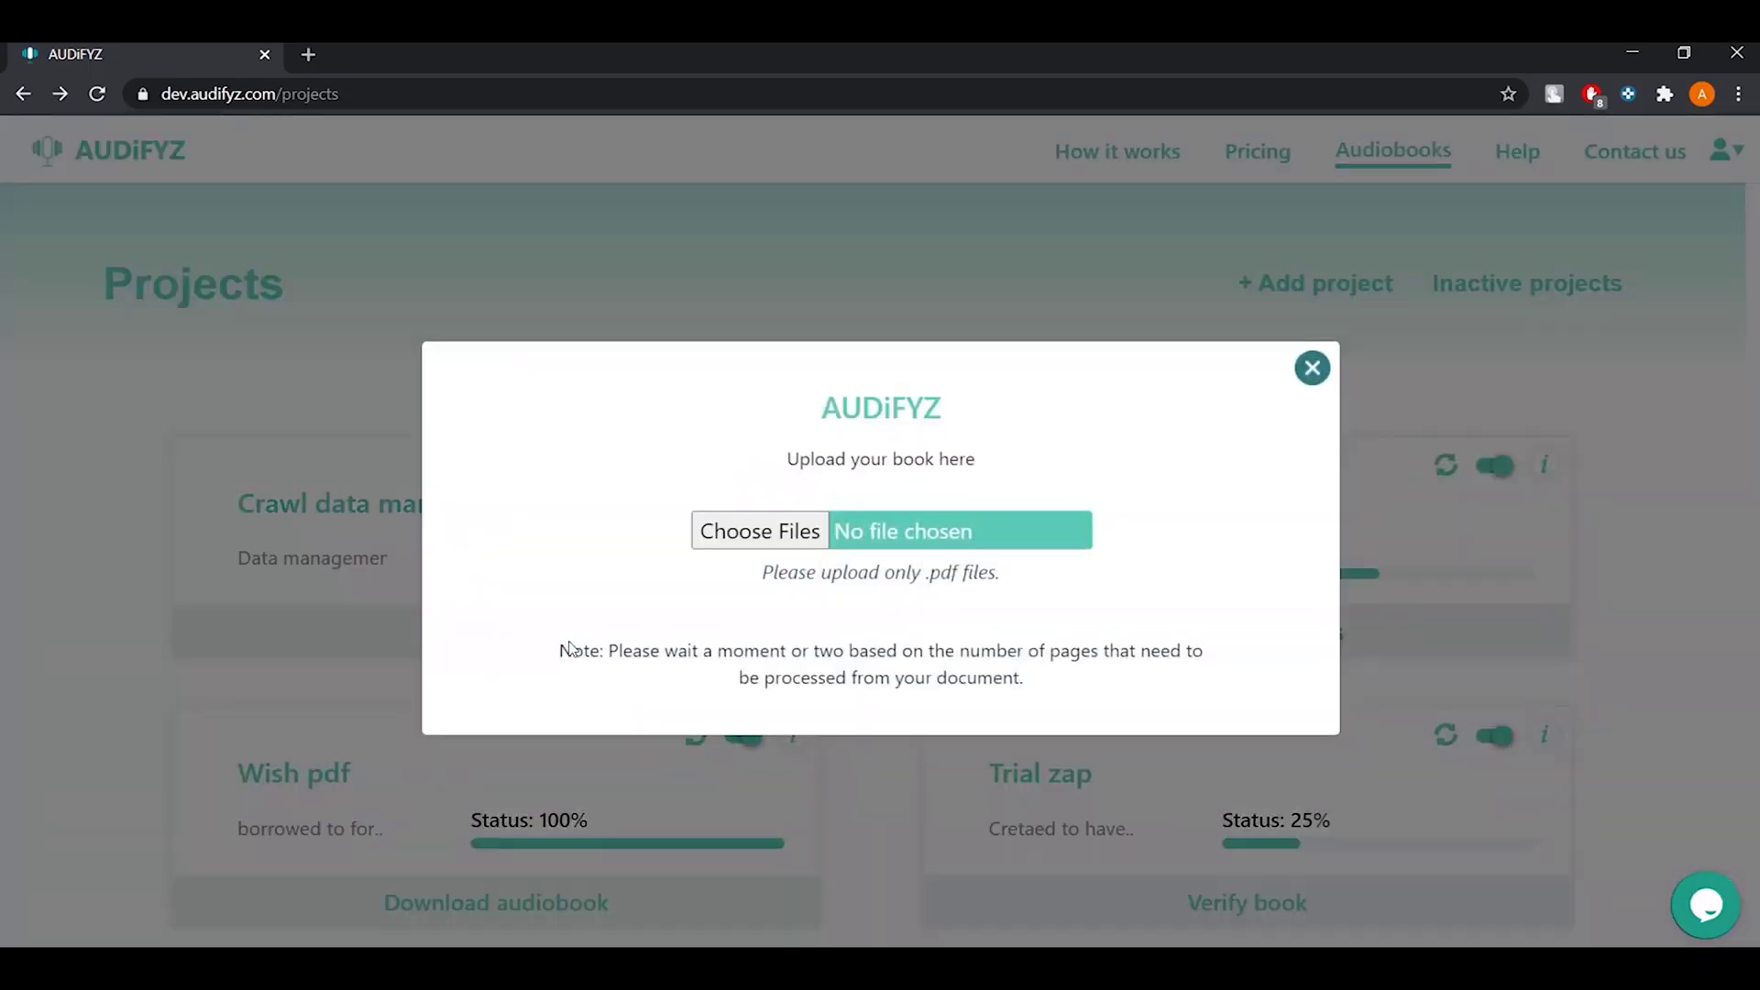
left_click(735, 546)
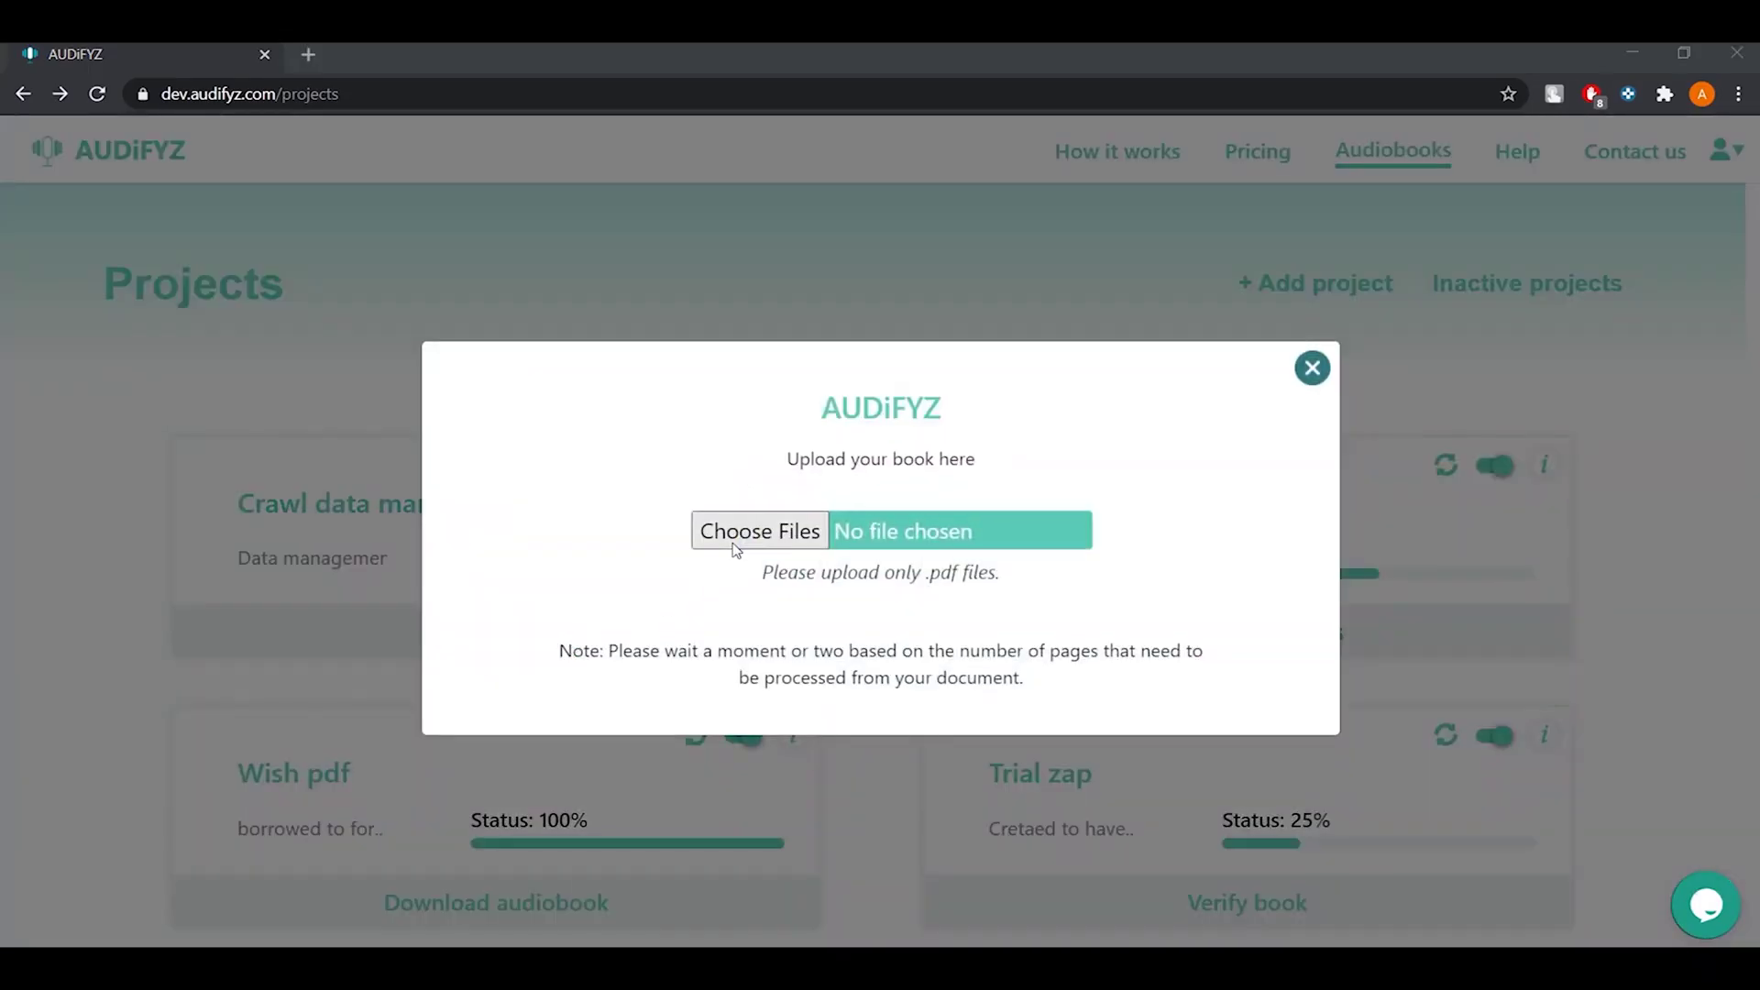
double_click(658, 547)
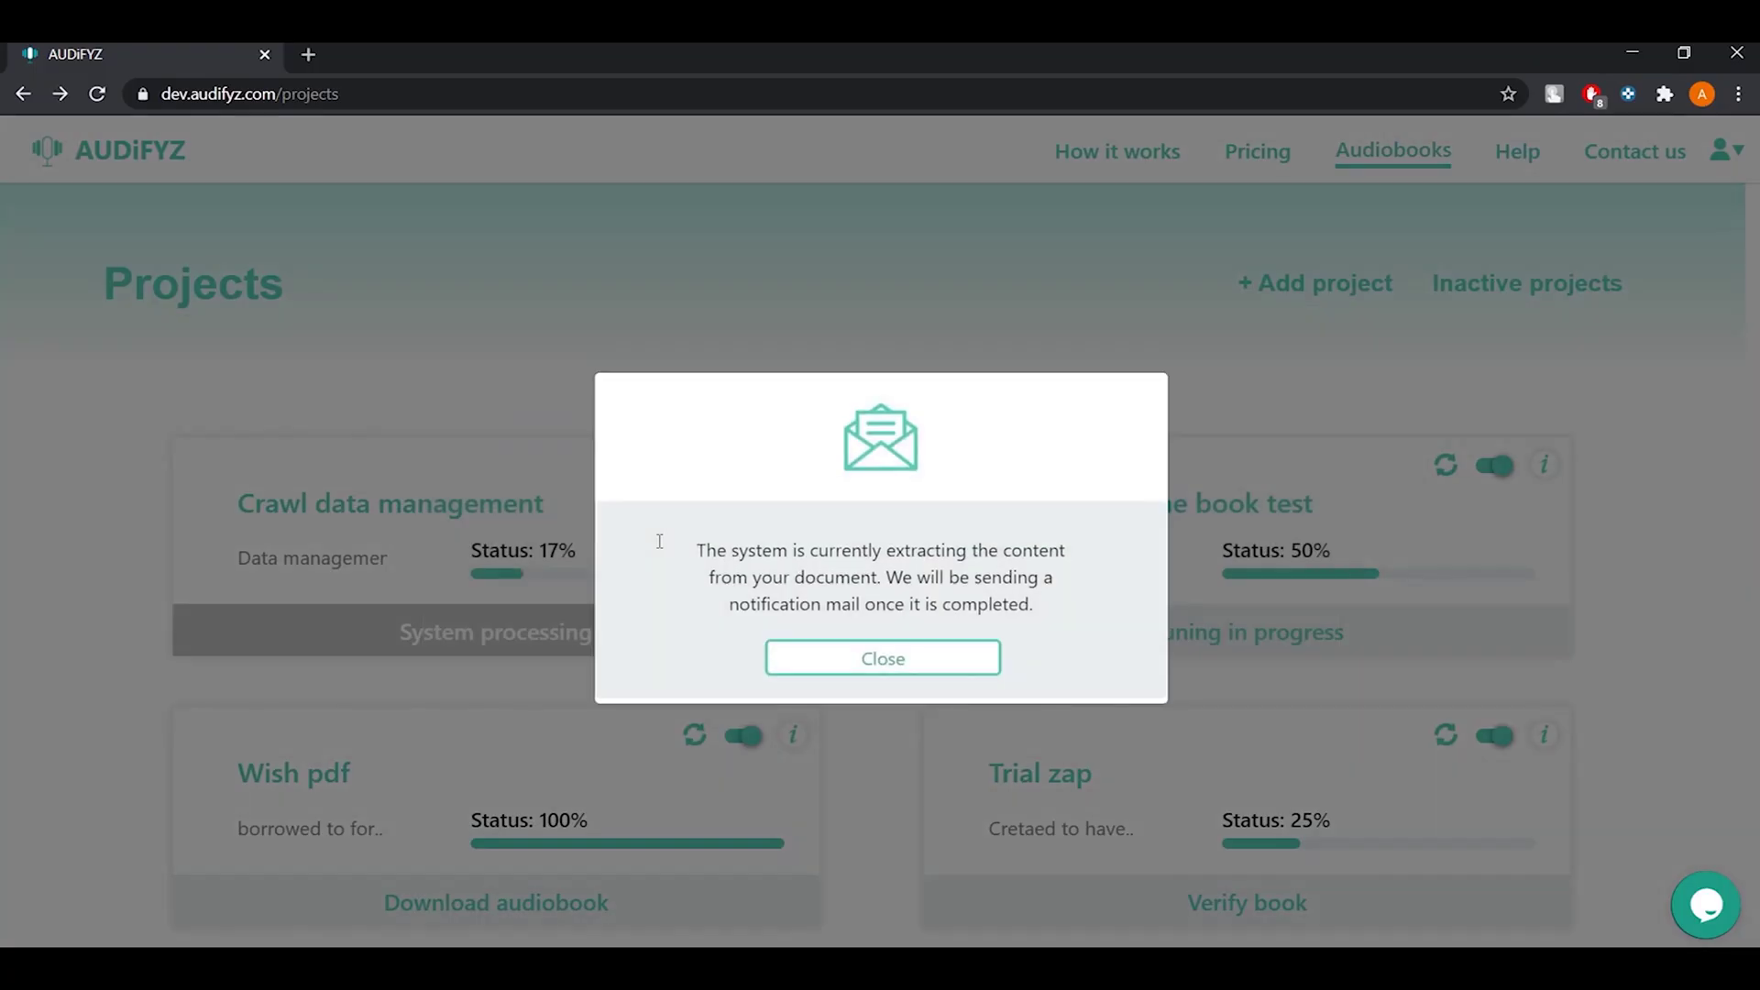
left_click(872, 662)
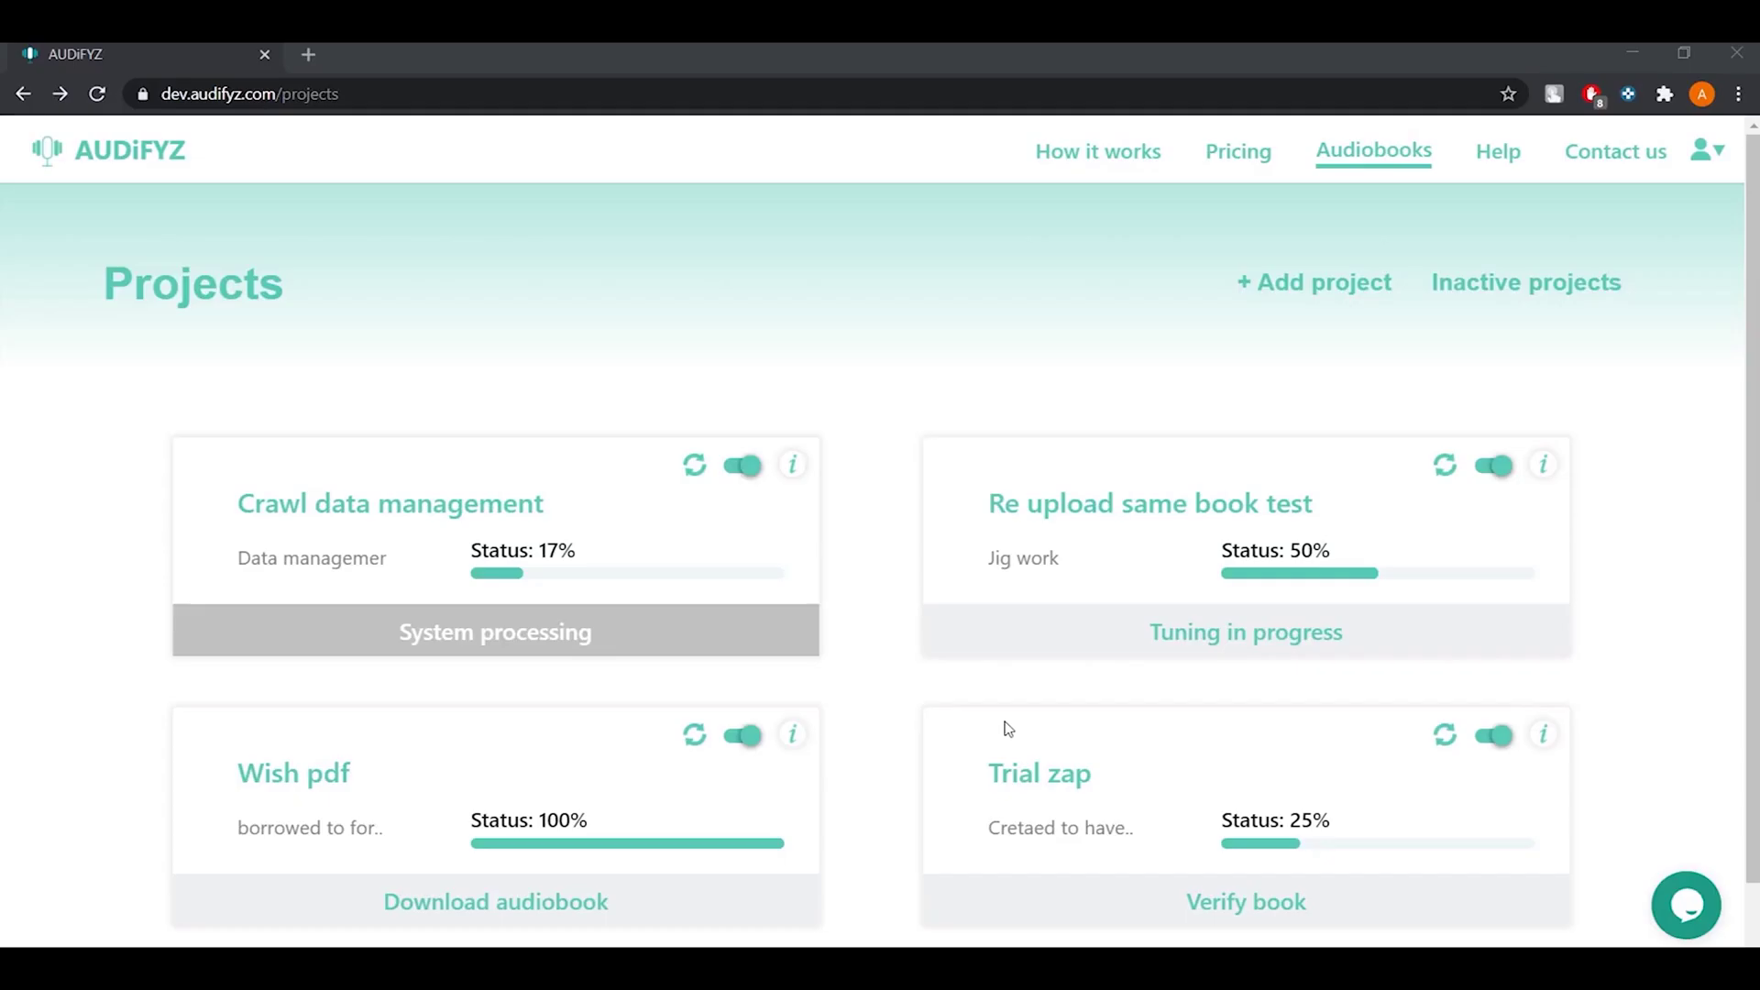
Step: Refresh the project card to 25% and open Verify book
left_click(693, 468)
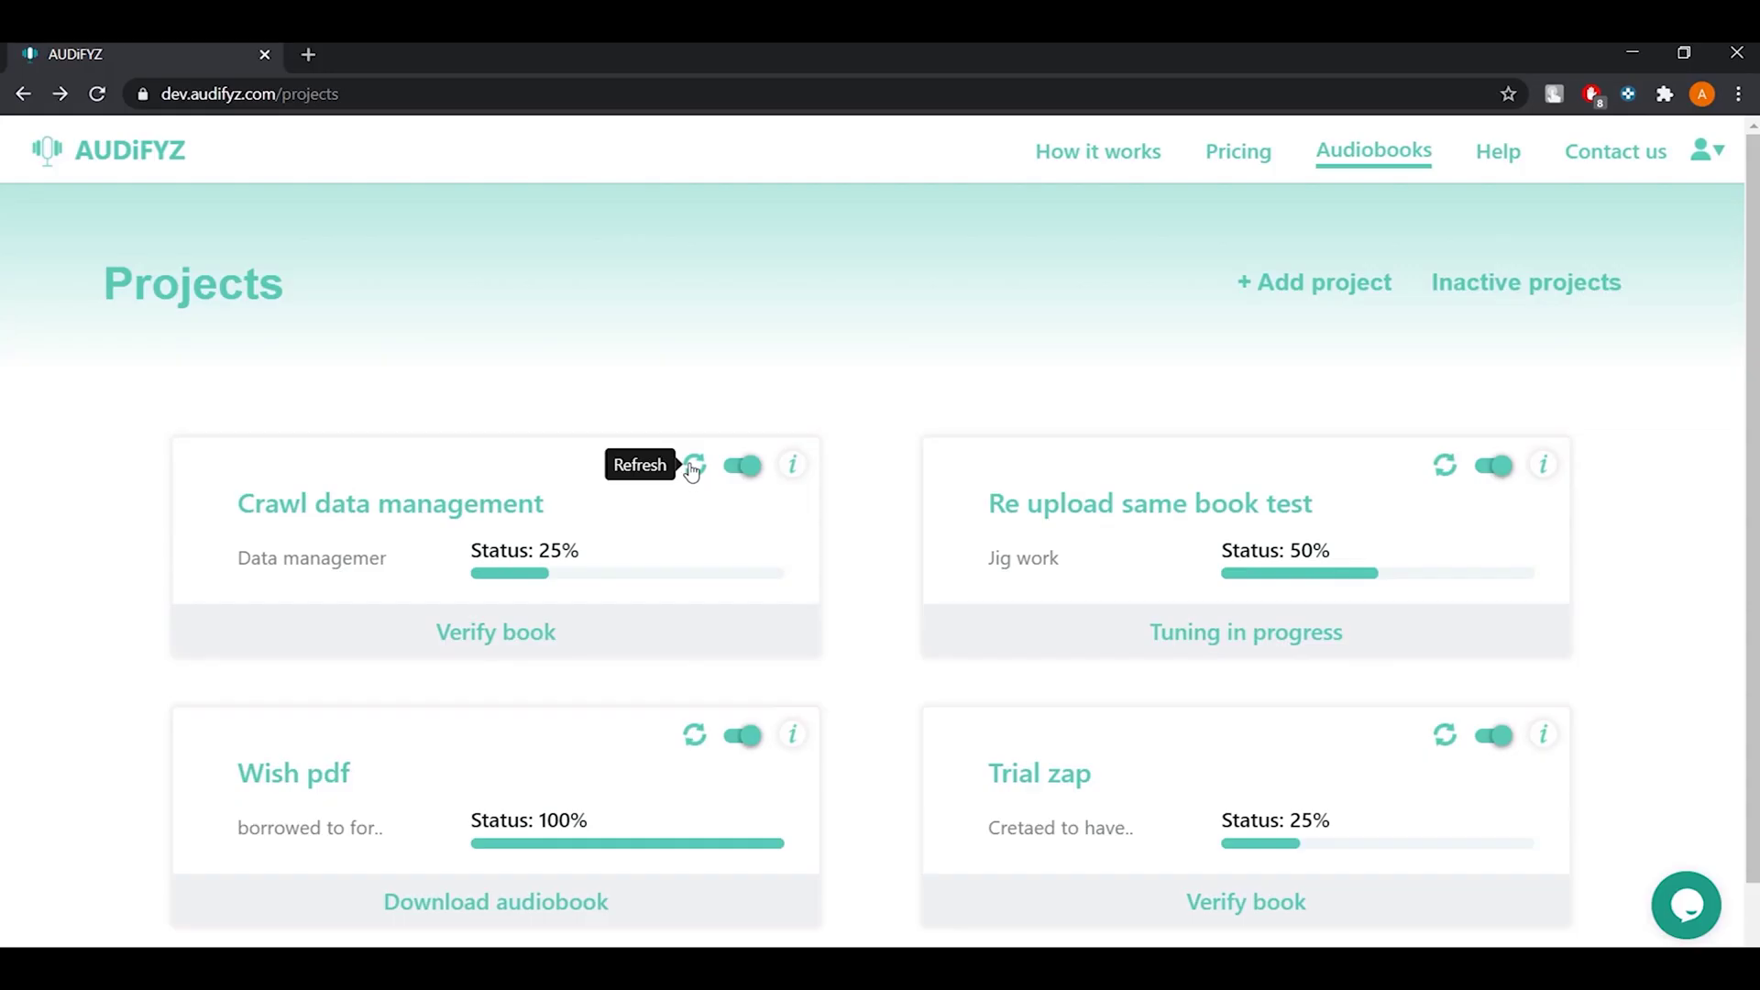
left_click(524, 653)
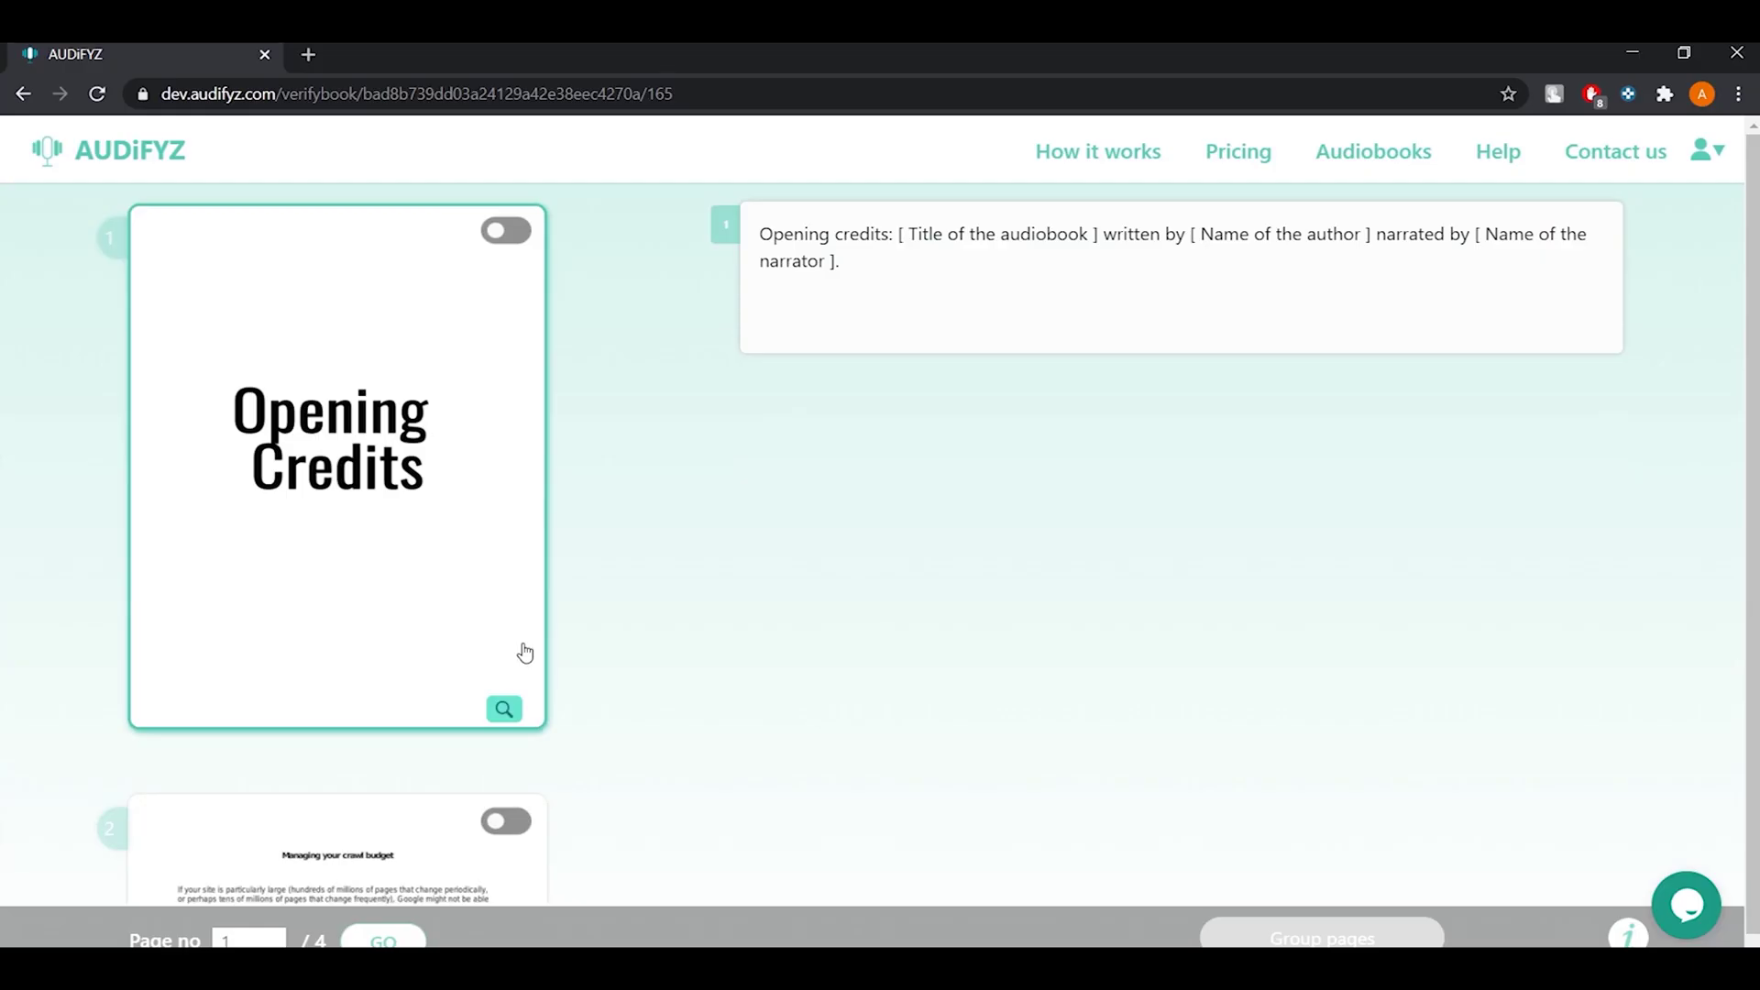
Step: Replace the title, author and narrator placeholders, naming narrator Adhithya Jay
left_click_drag(906, 235, 1092, 240)
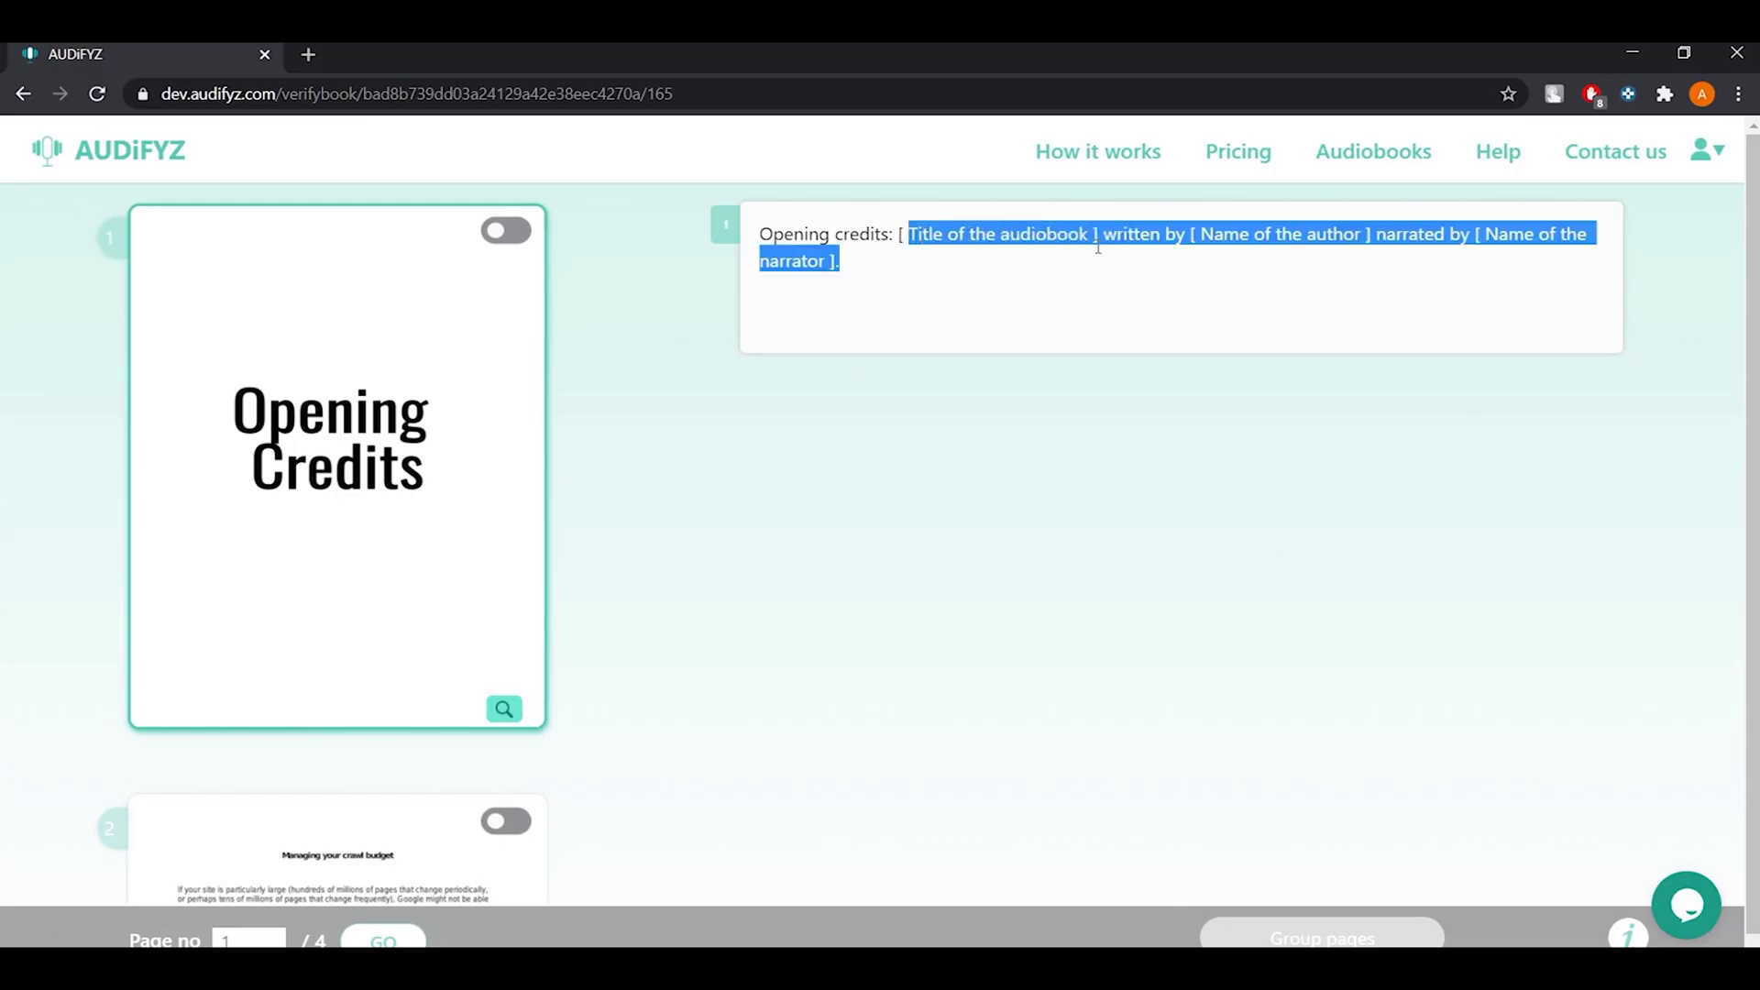
type("Crawl data")
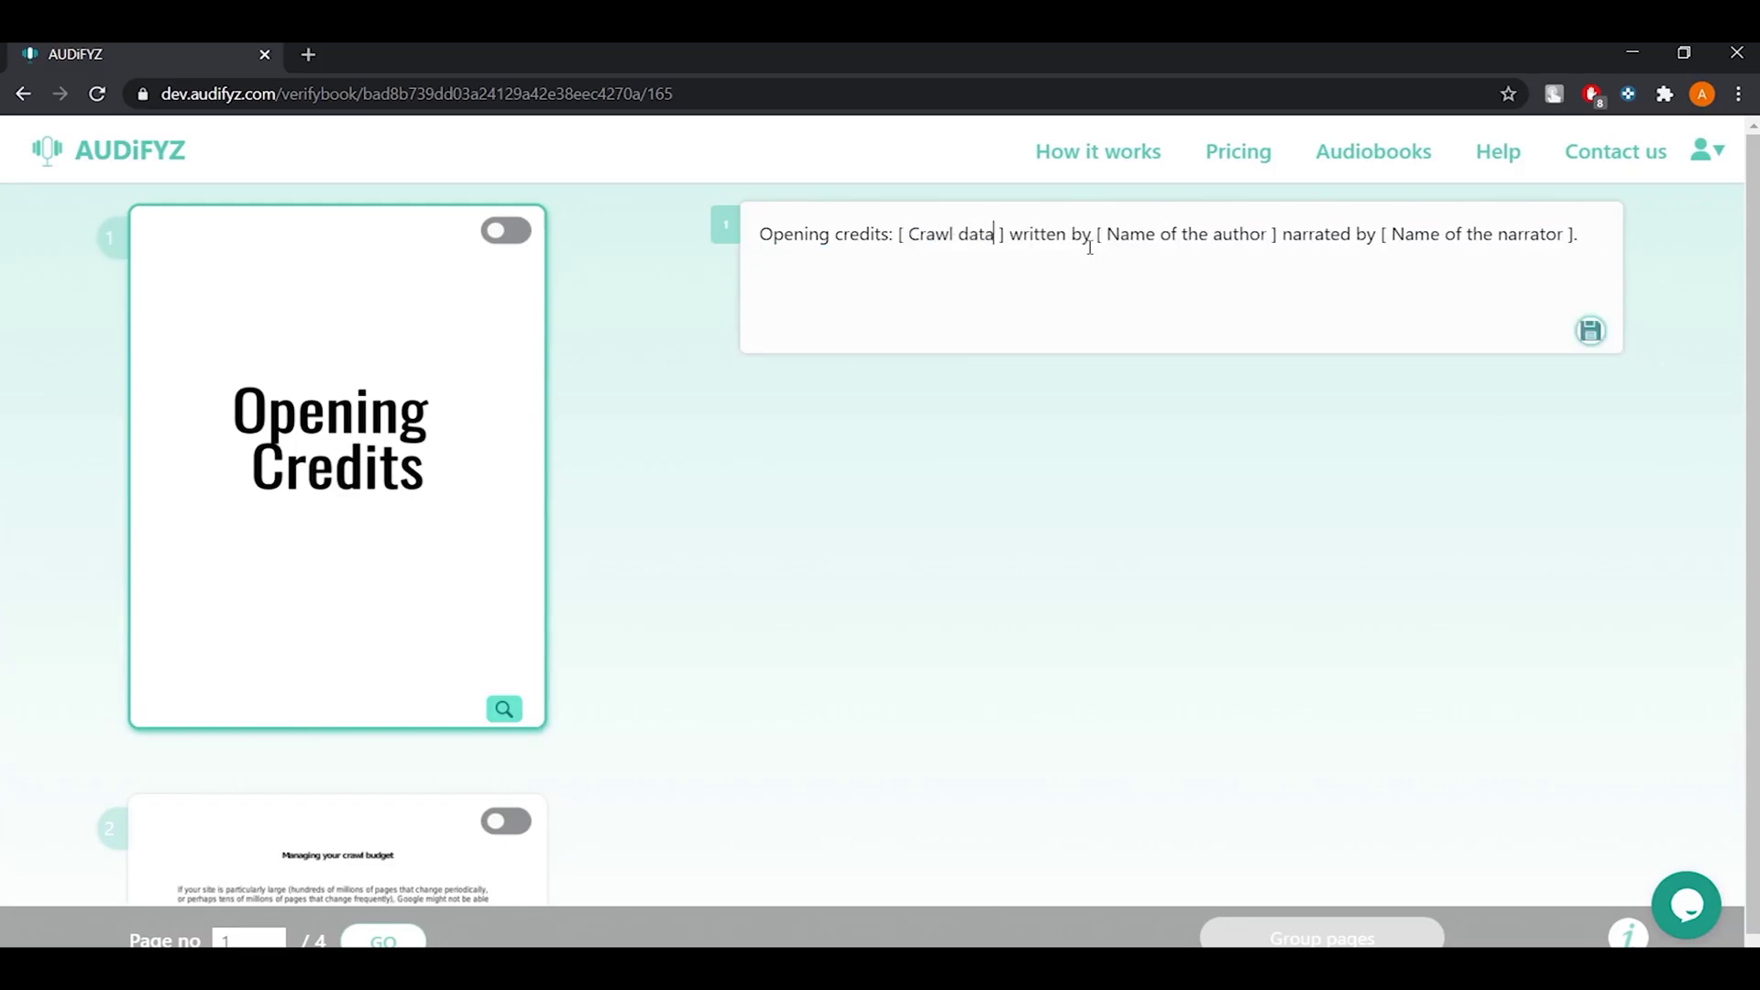
type(" management")
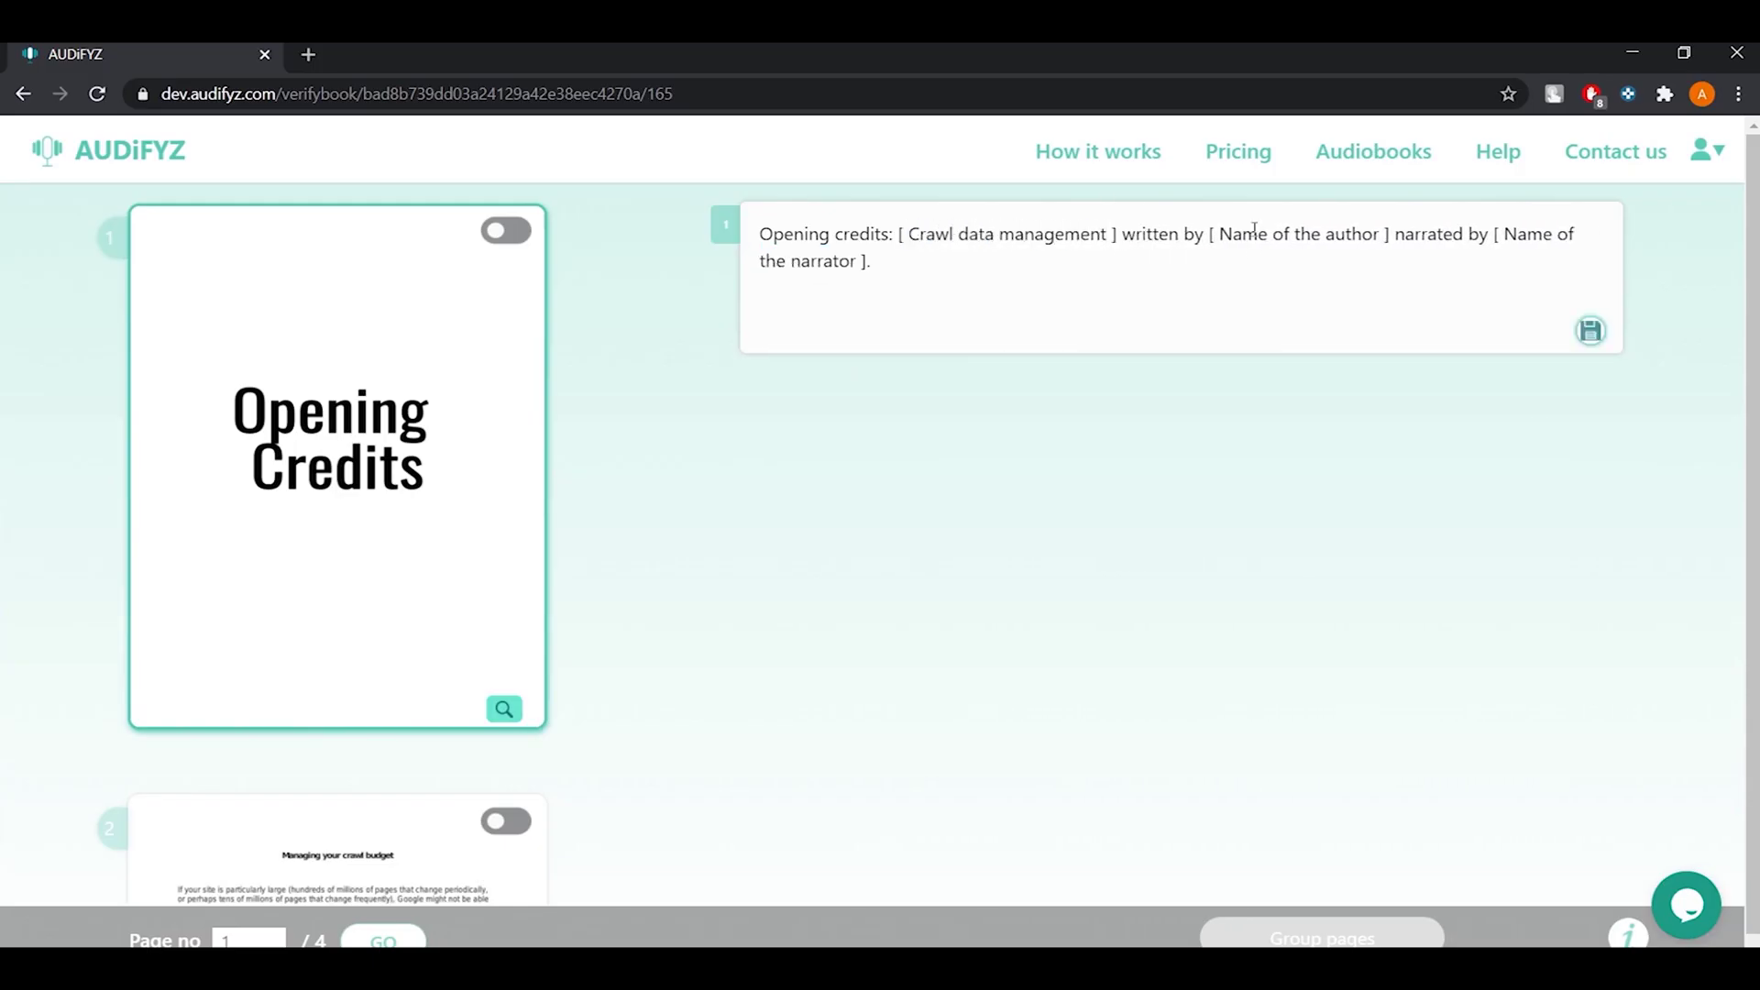
left_click_drag(1220, 233, 1378, 237)
type("Jo")
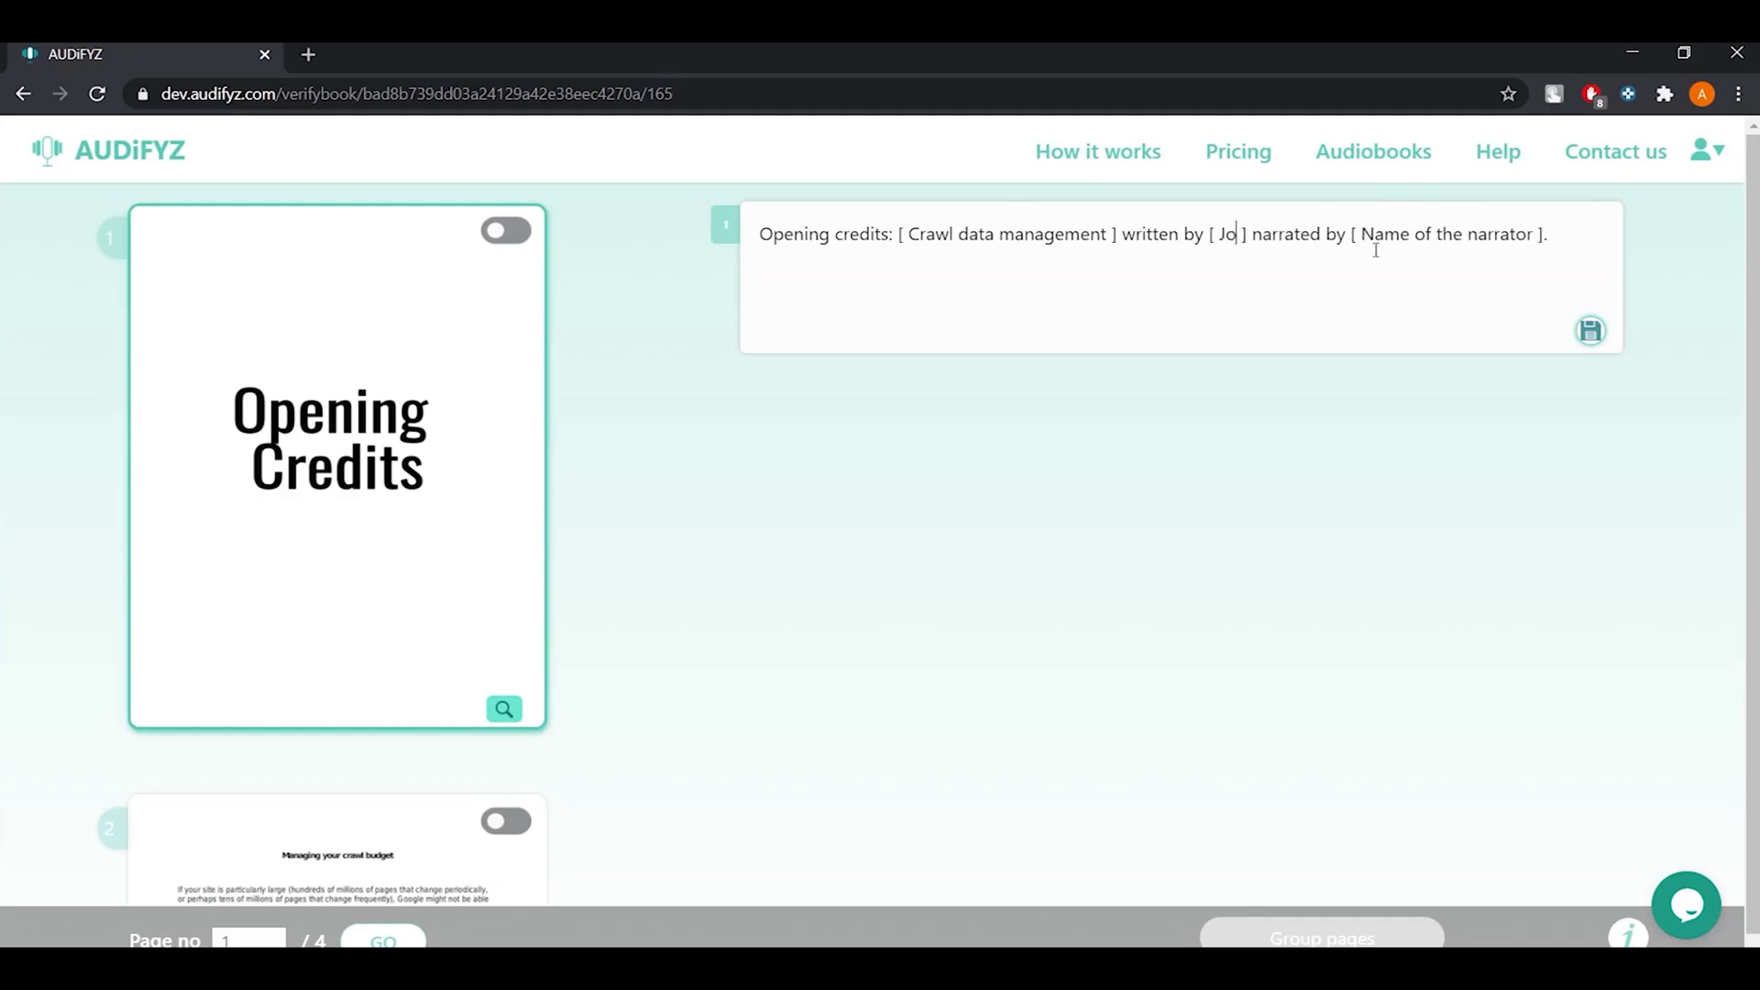
type("hn Finazzo")
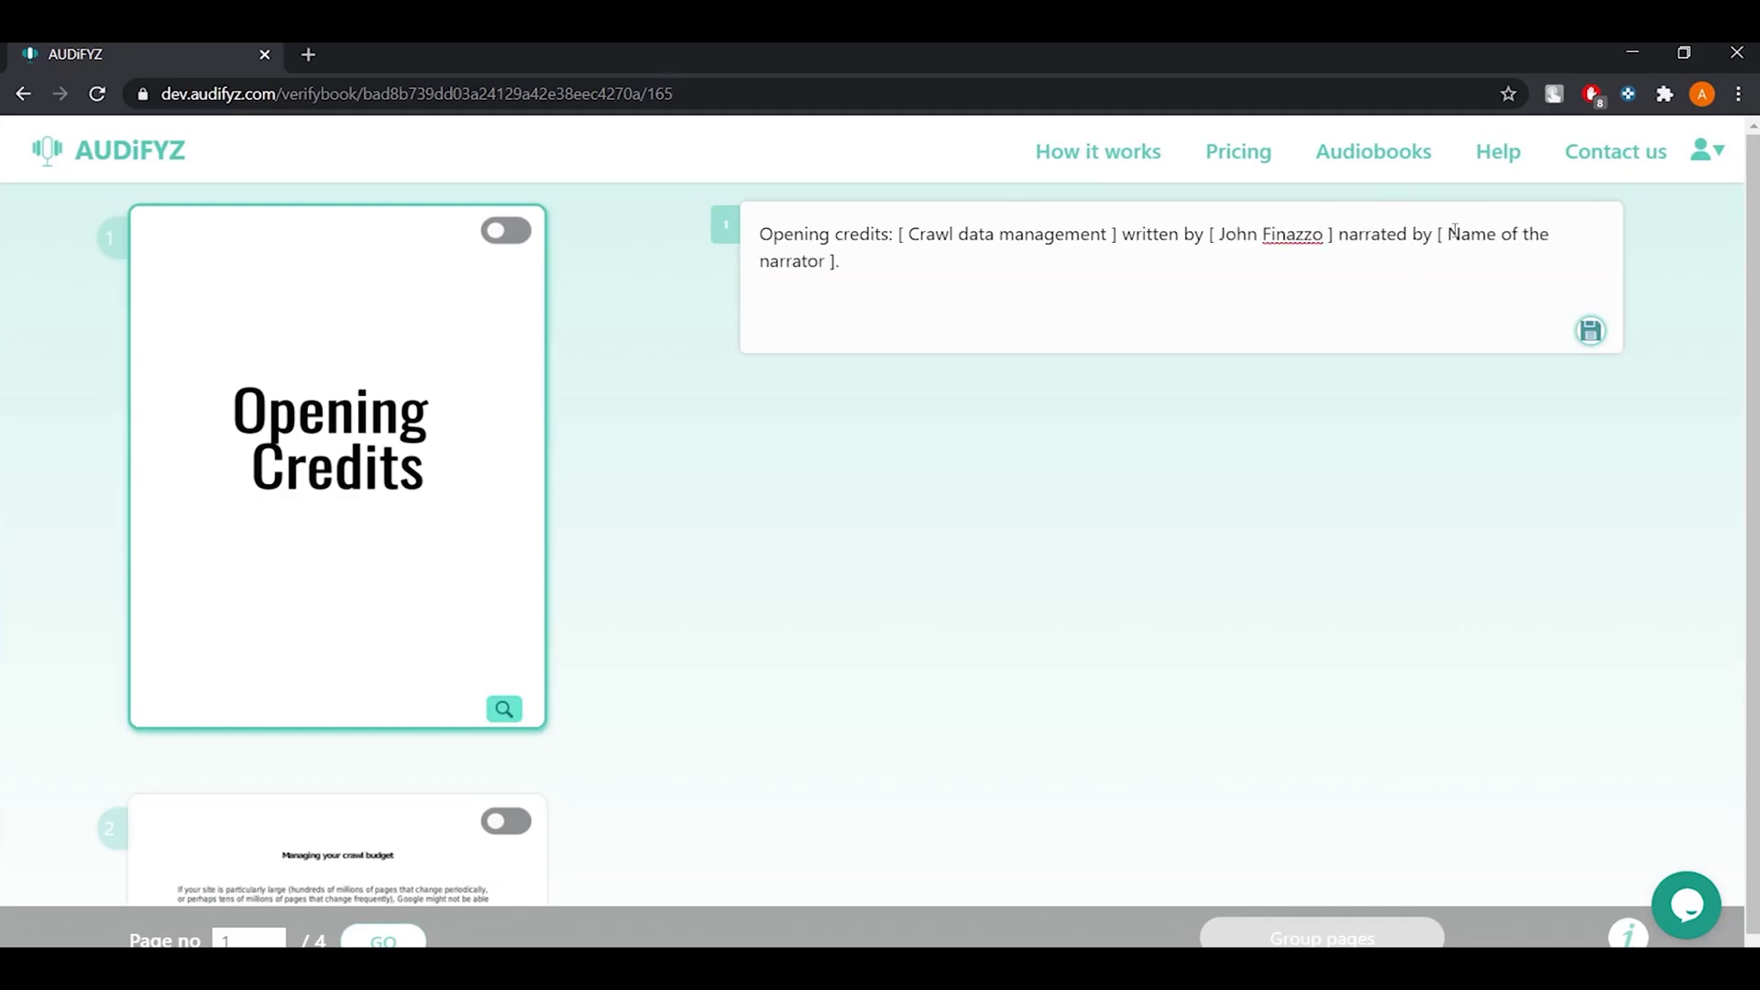
left_click_drag(1452, 233, 834, 261)
key("BackSpace")
type("Adhi")
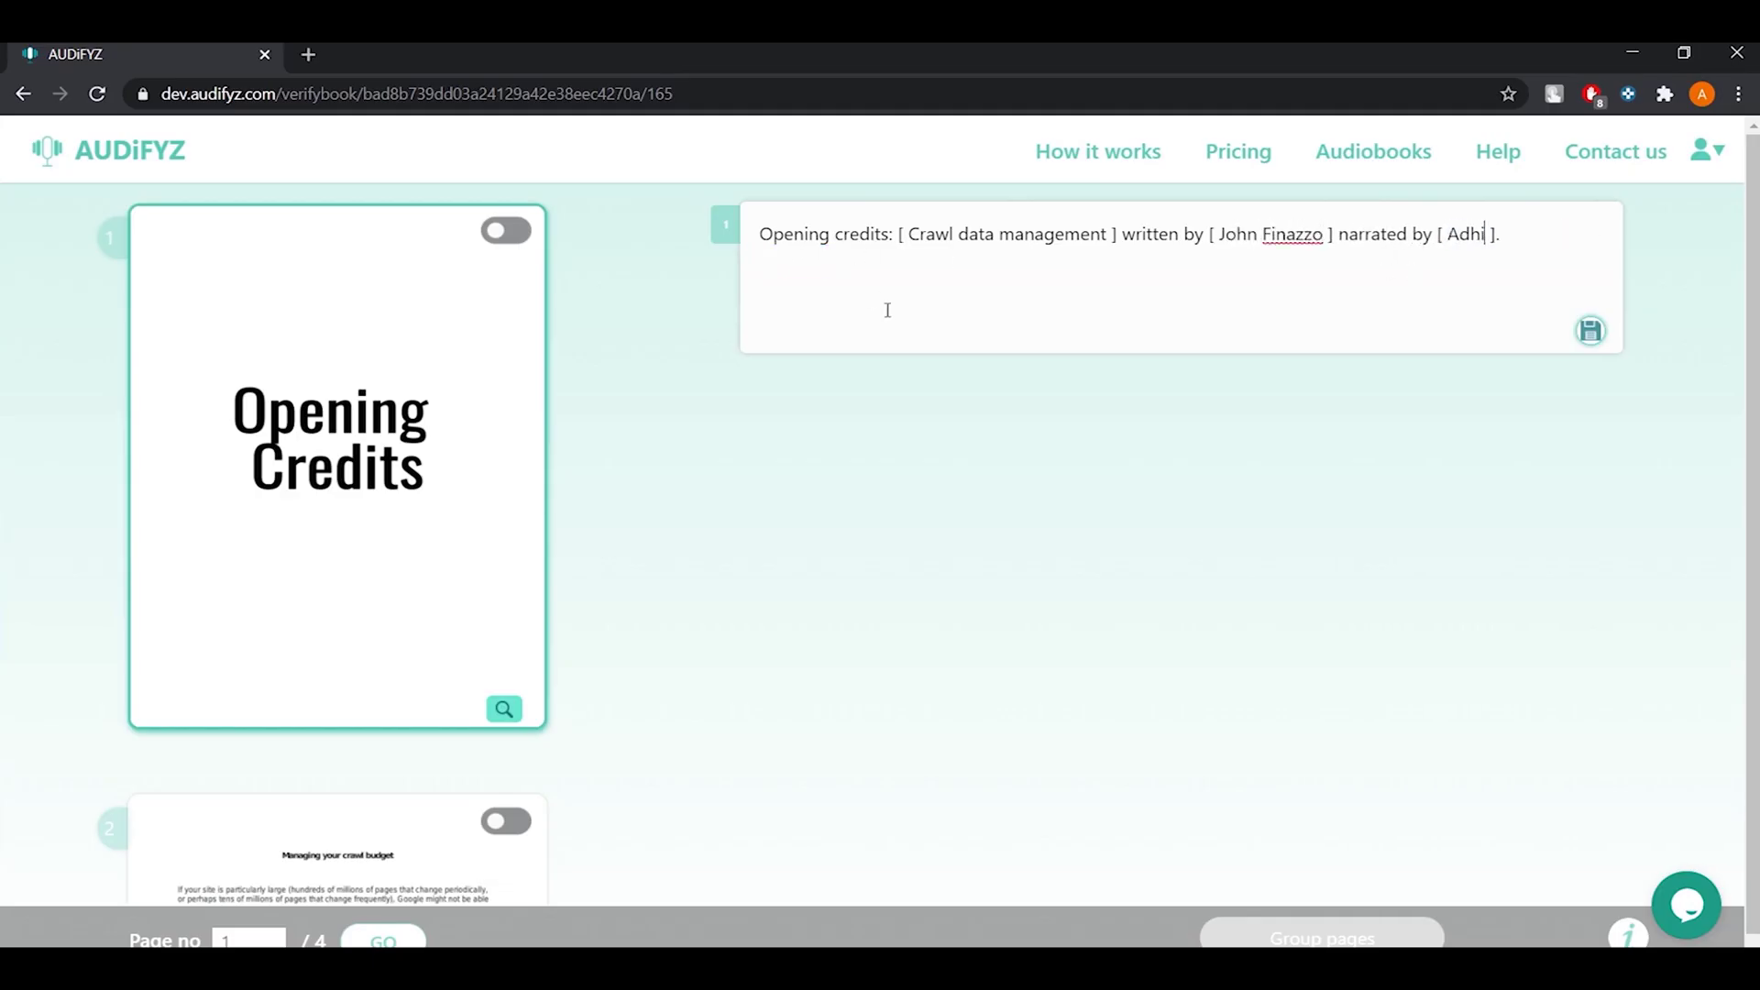
type("thya Jay")
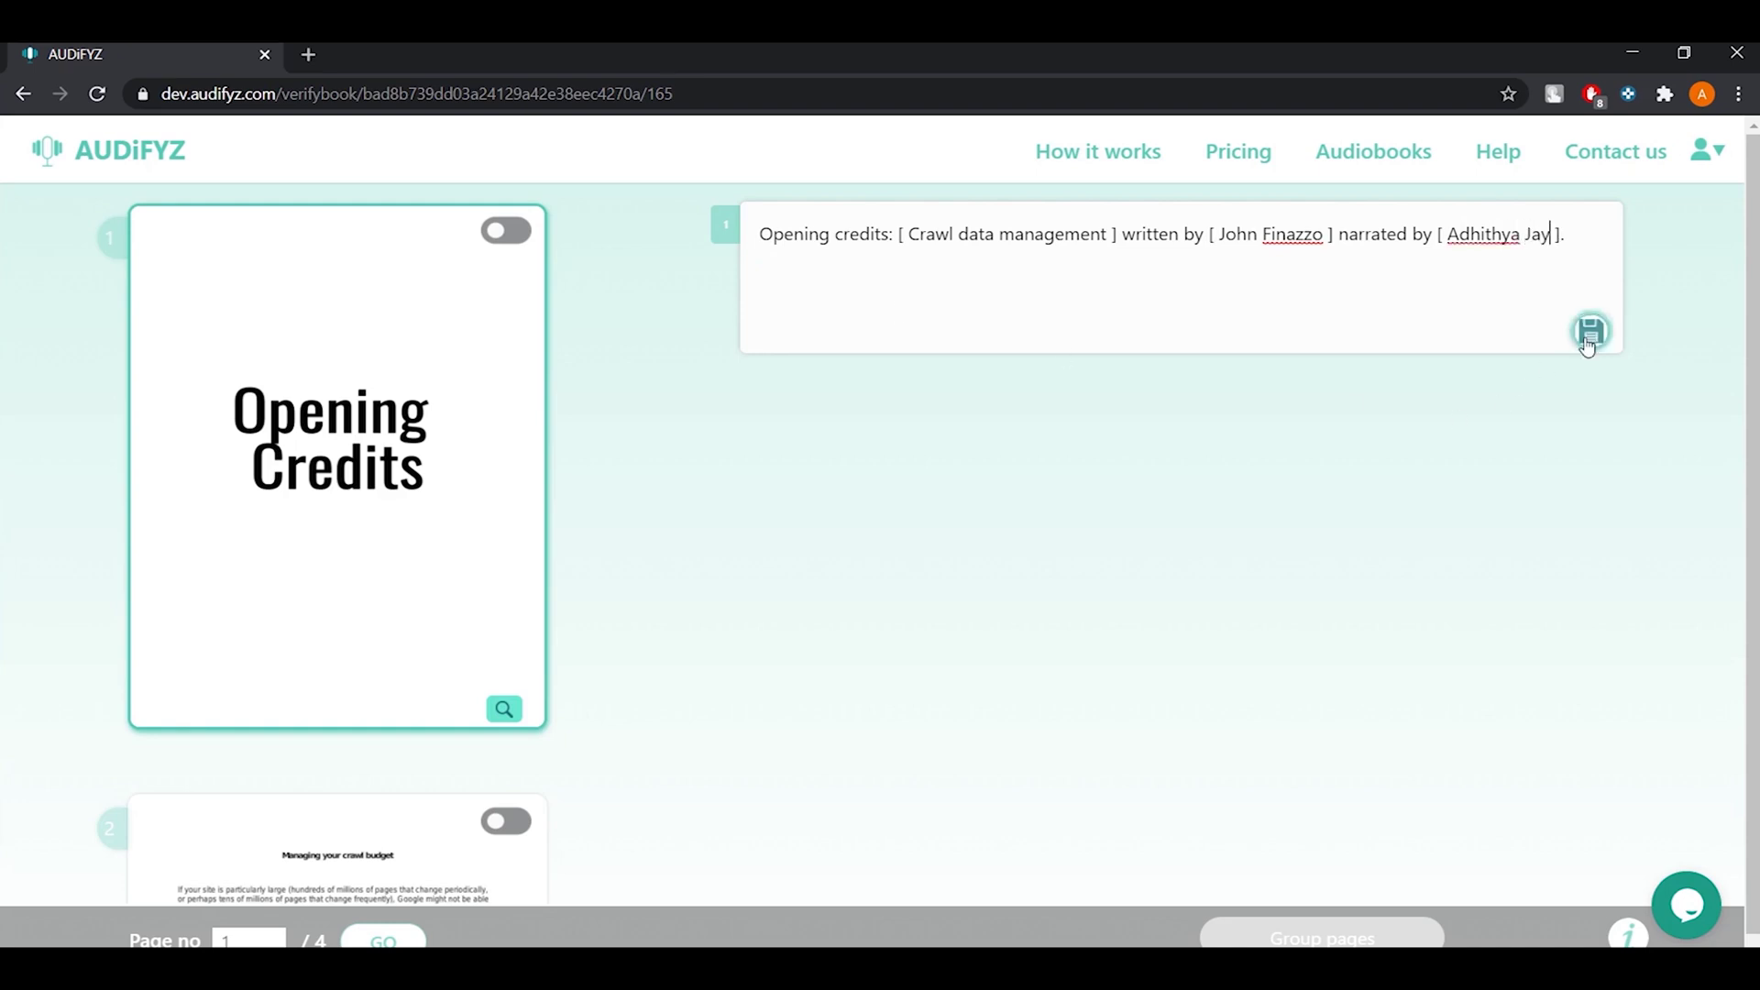
Step: Save the Opening Credits paragraph and mark that page confirmed
left_click(1589, 332)
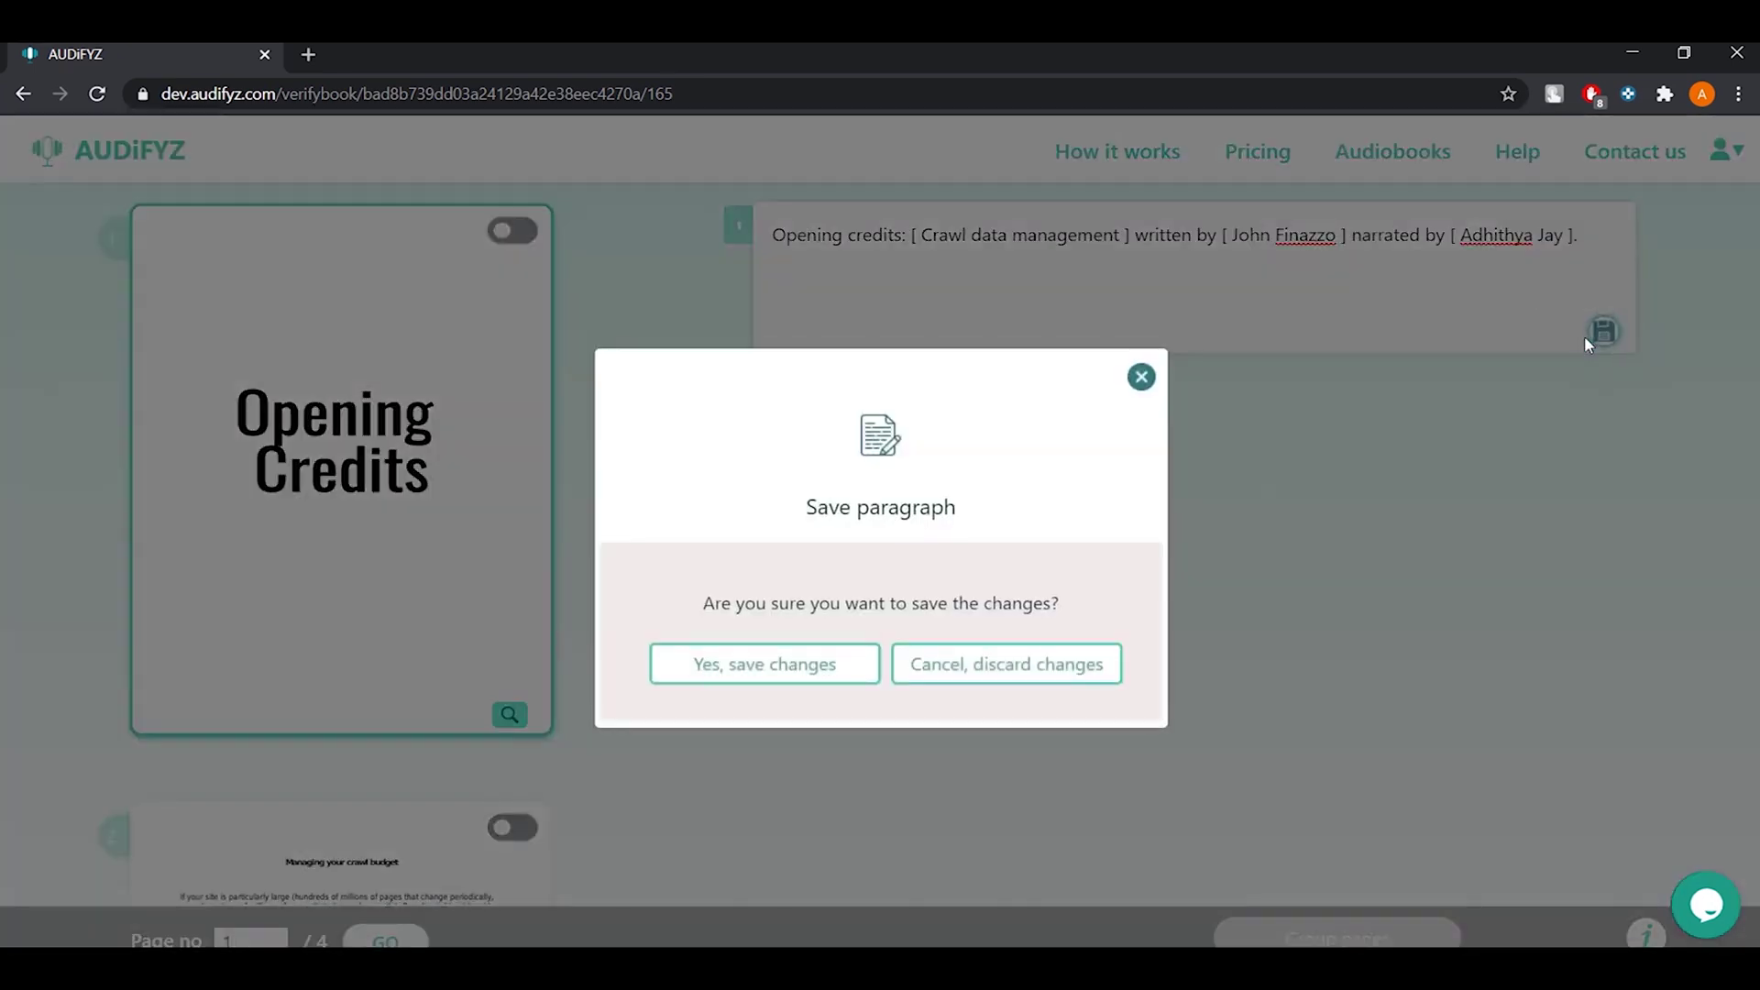
left_click(785, 665)
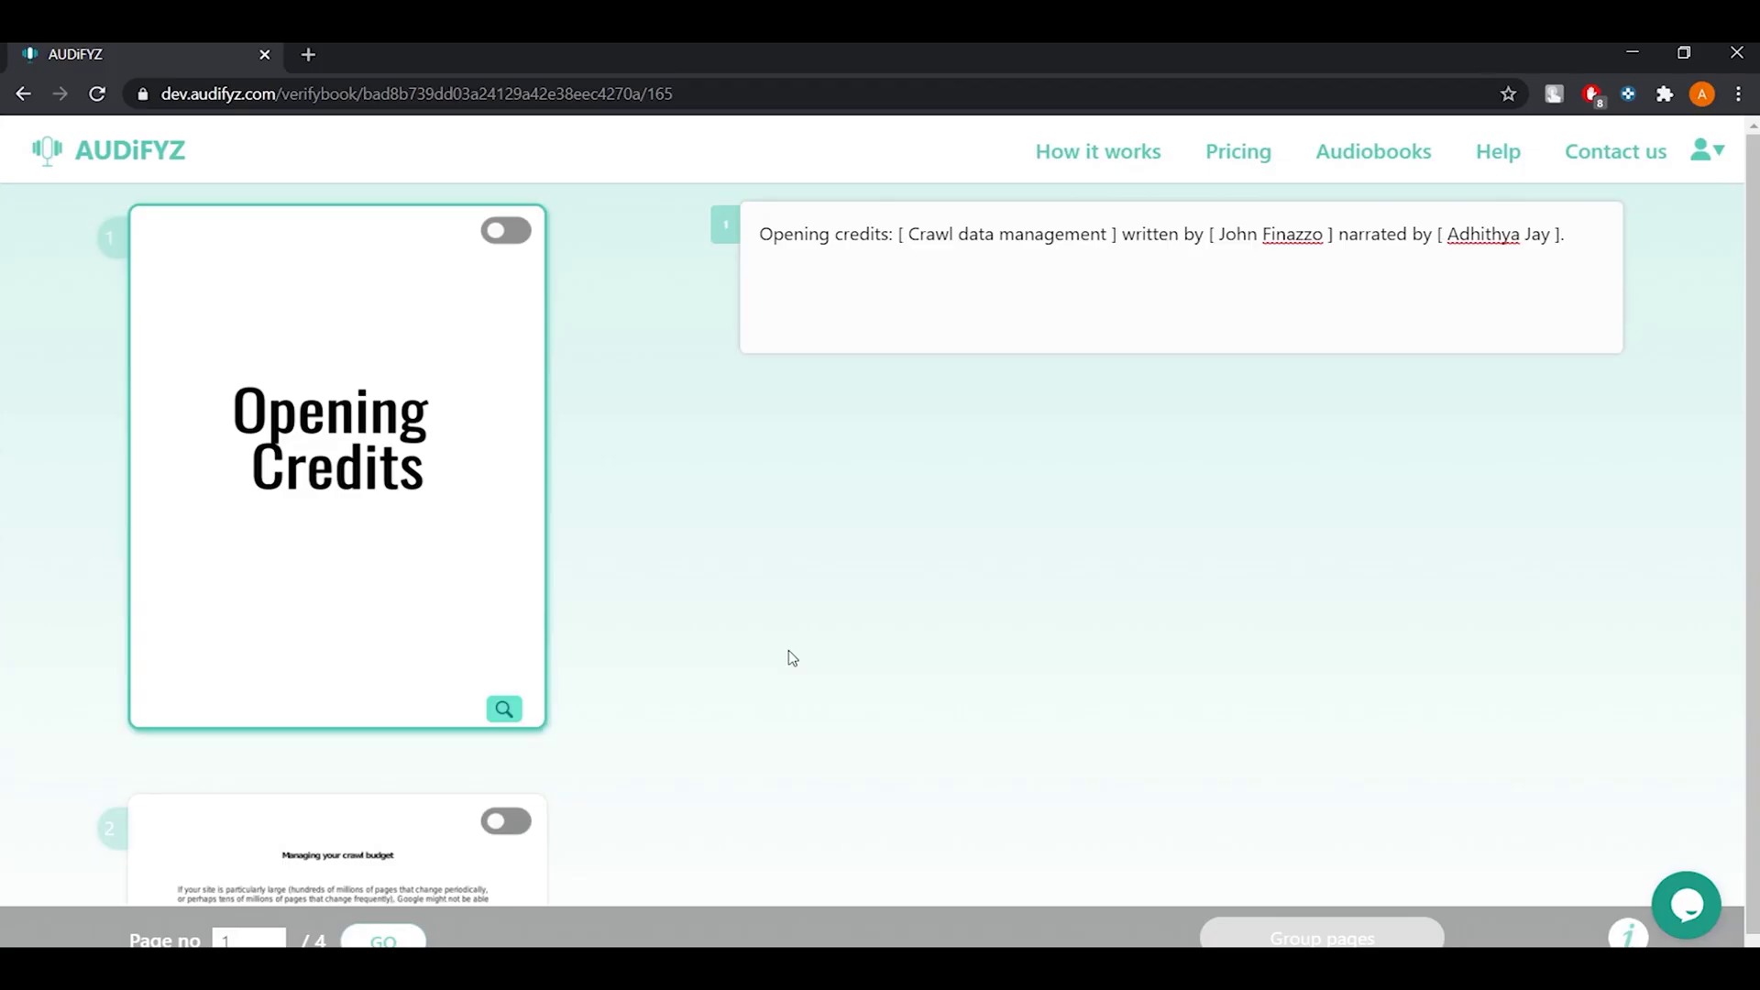
left_click(507, 237)
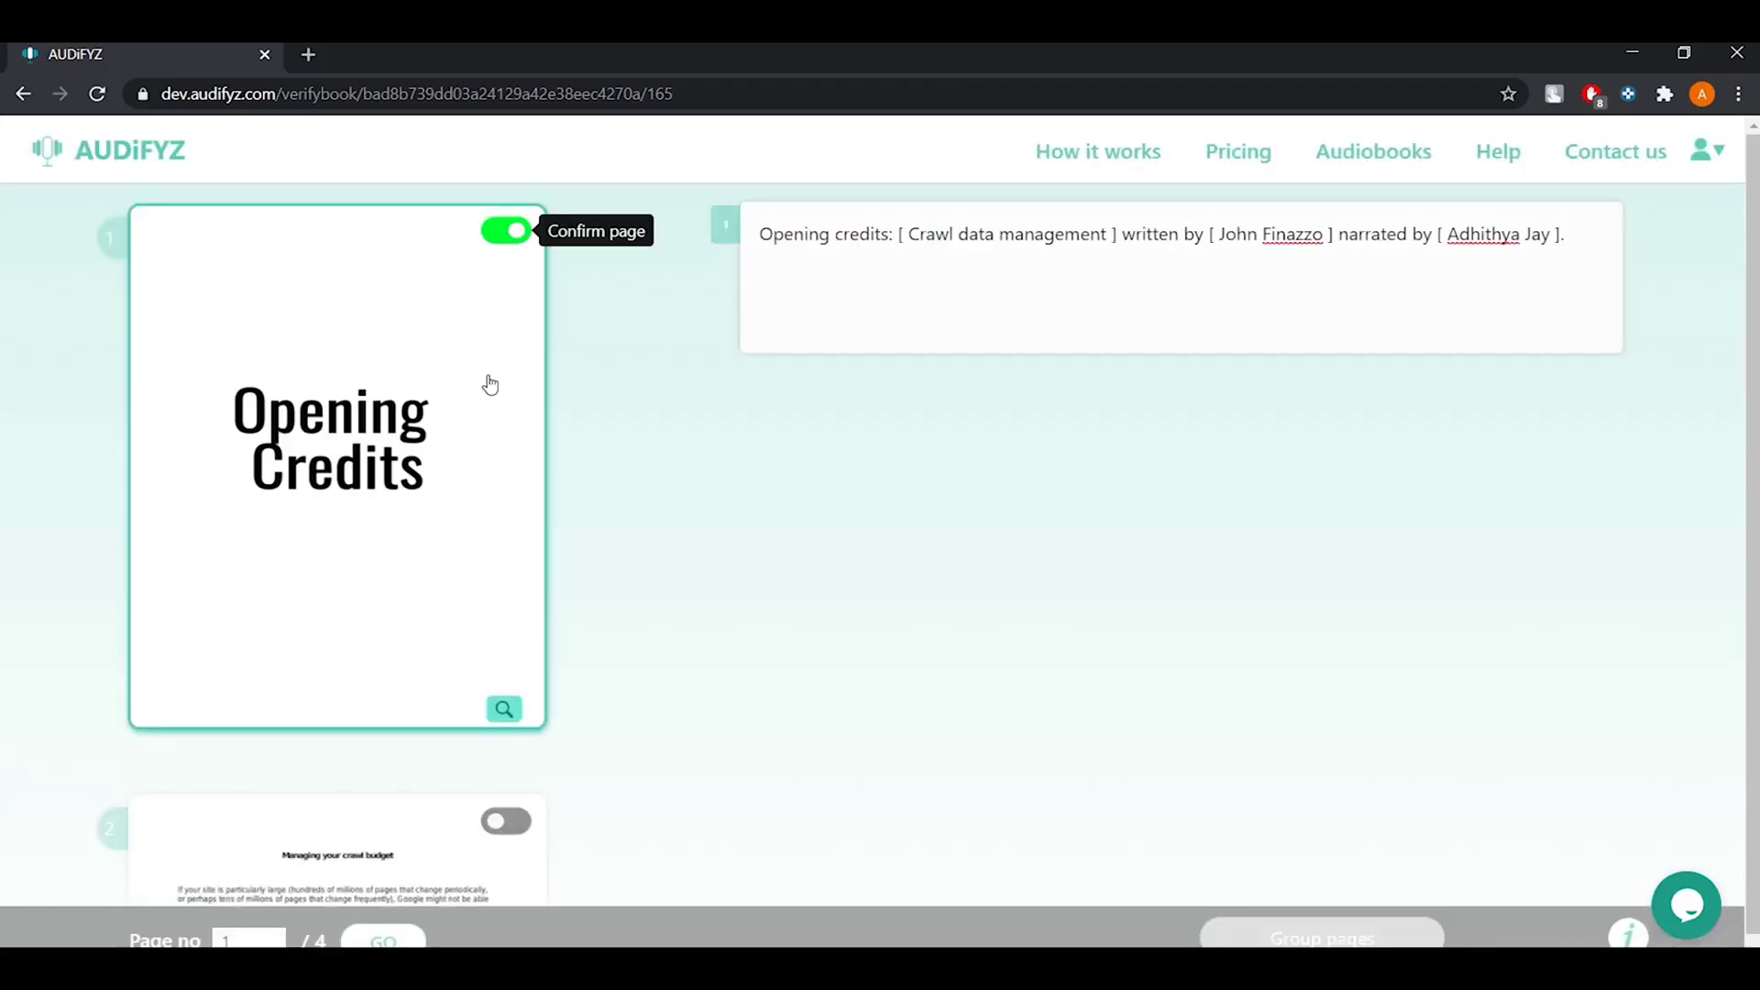
scroll(491, 384, "down", 2)
scroll(483, 394, "down", 2)
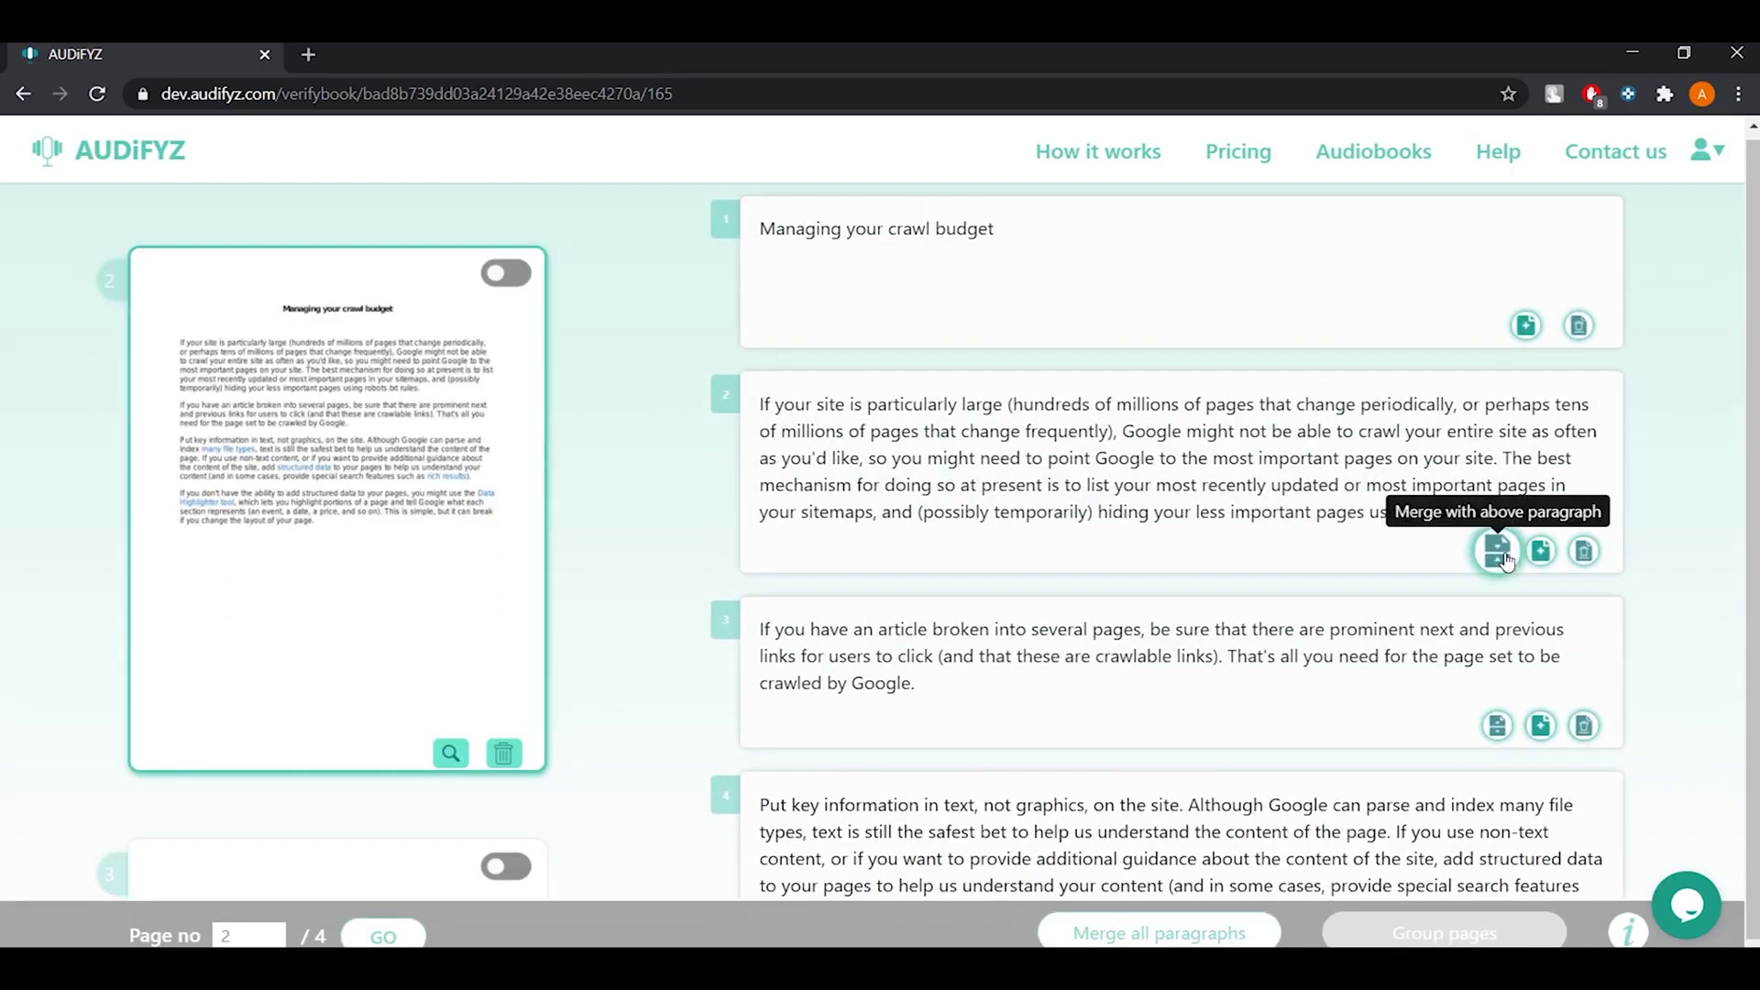
Step: Merge paragraph 2 into the heading above and edit the merged paragraph
left_click(1496, 551)
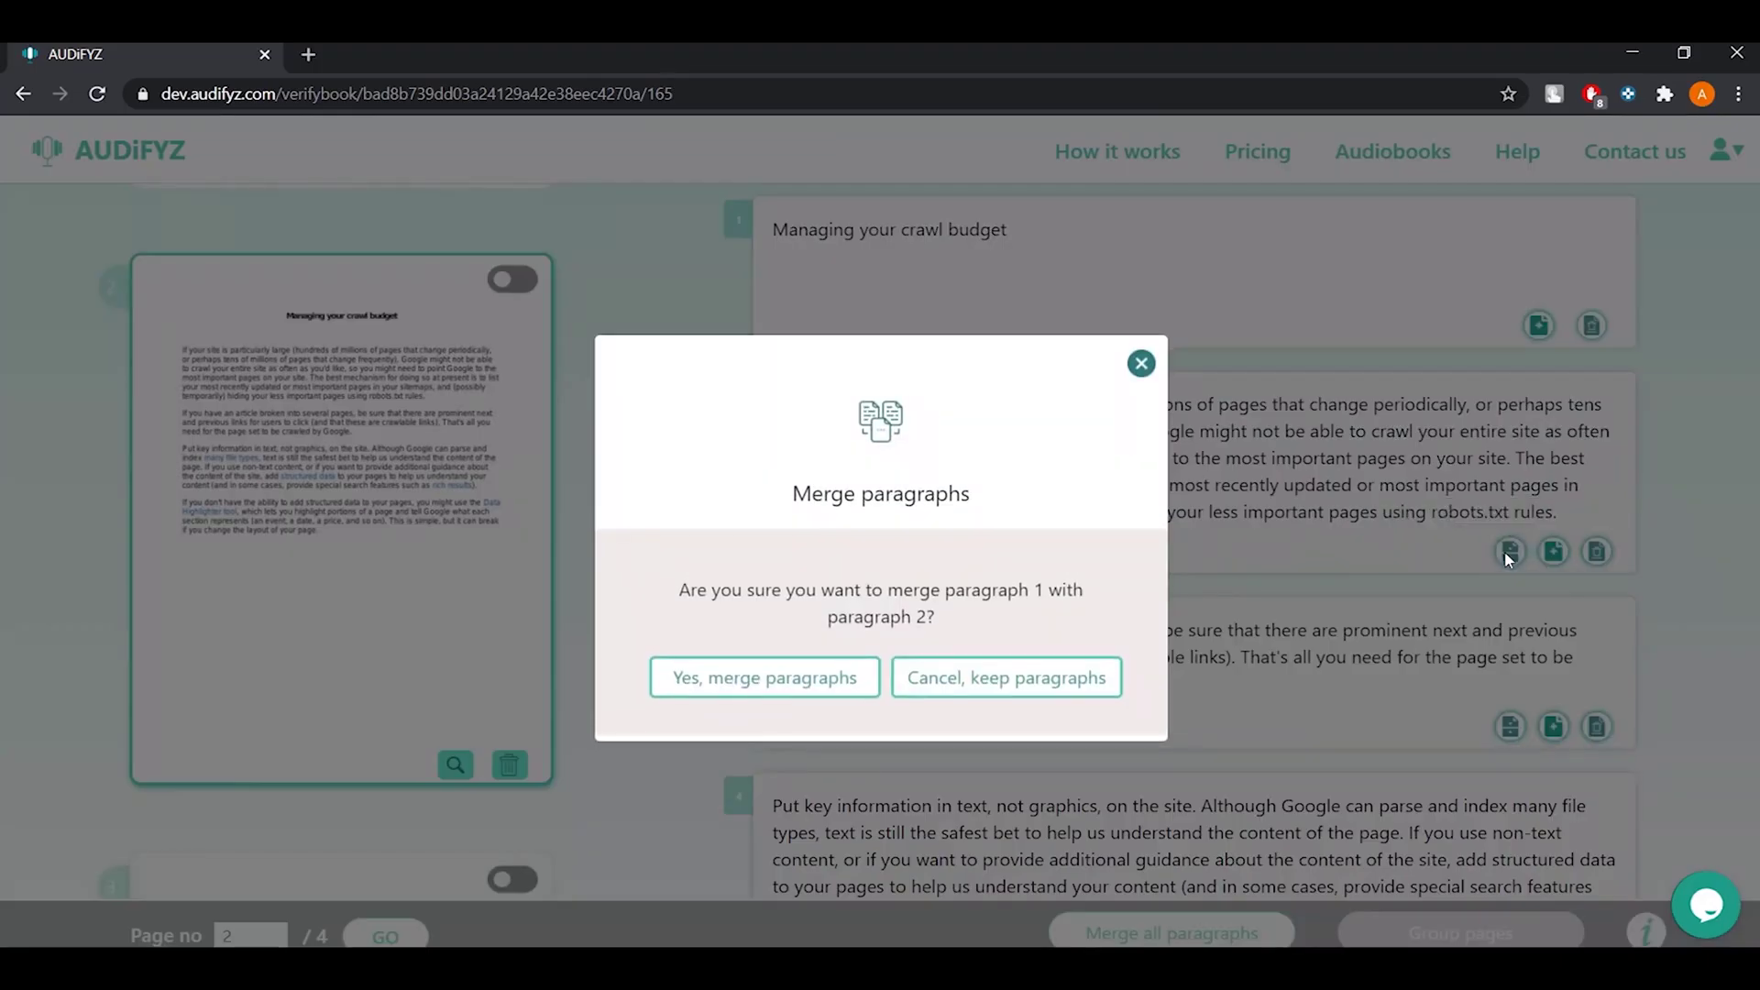
left_click(787, 668)
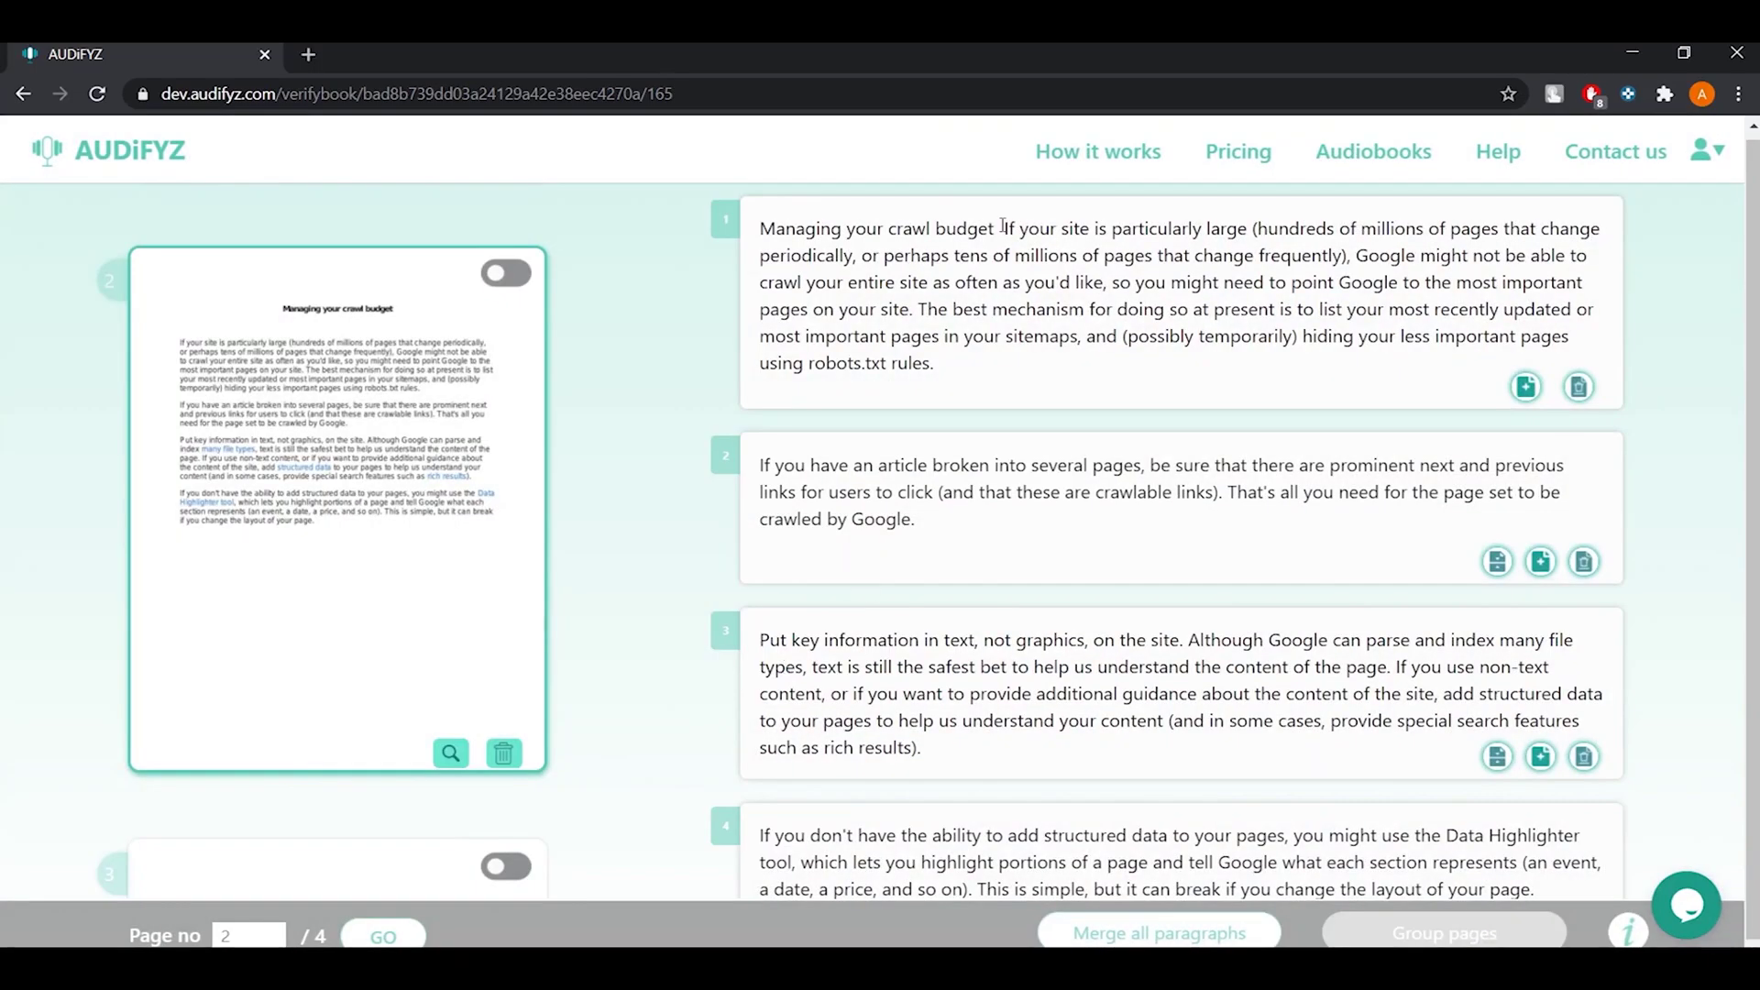
left_click(1080, 285)
type("-")
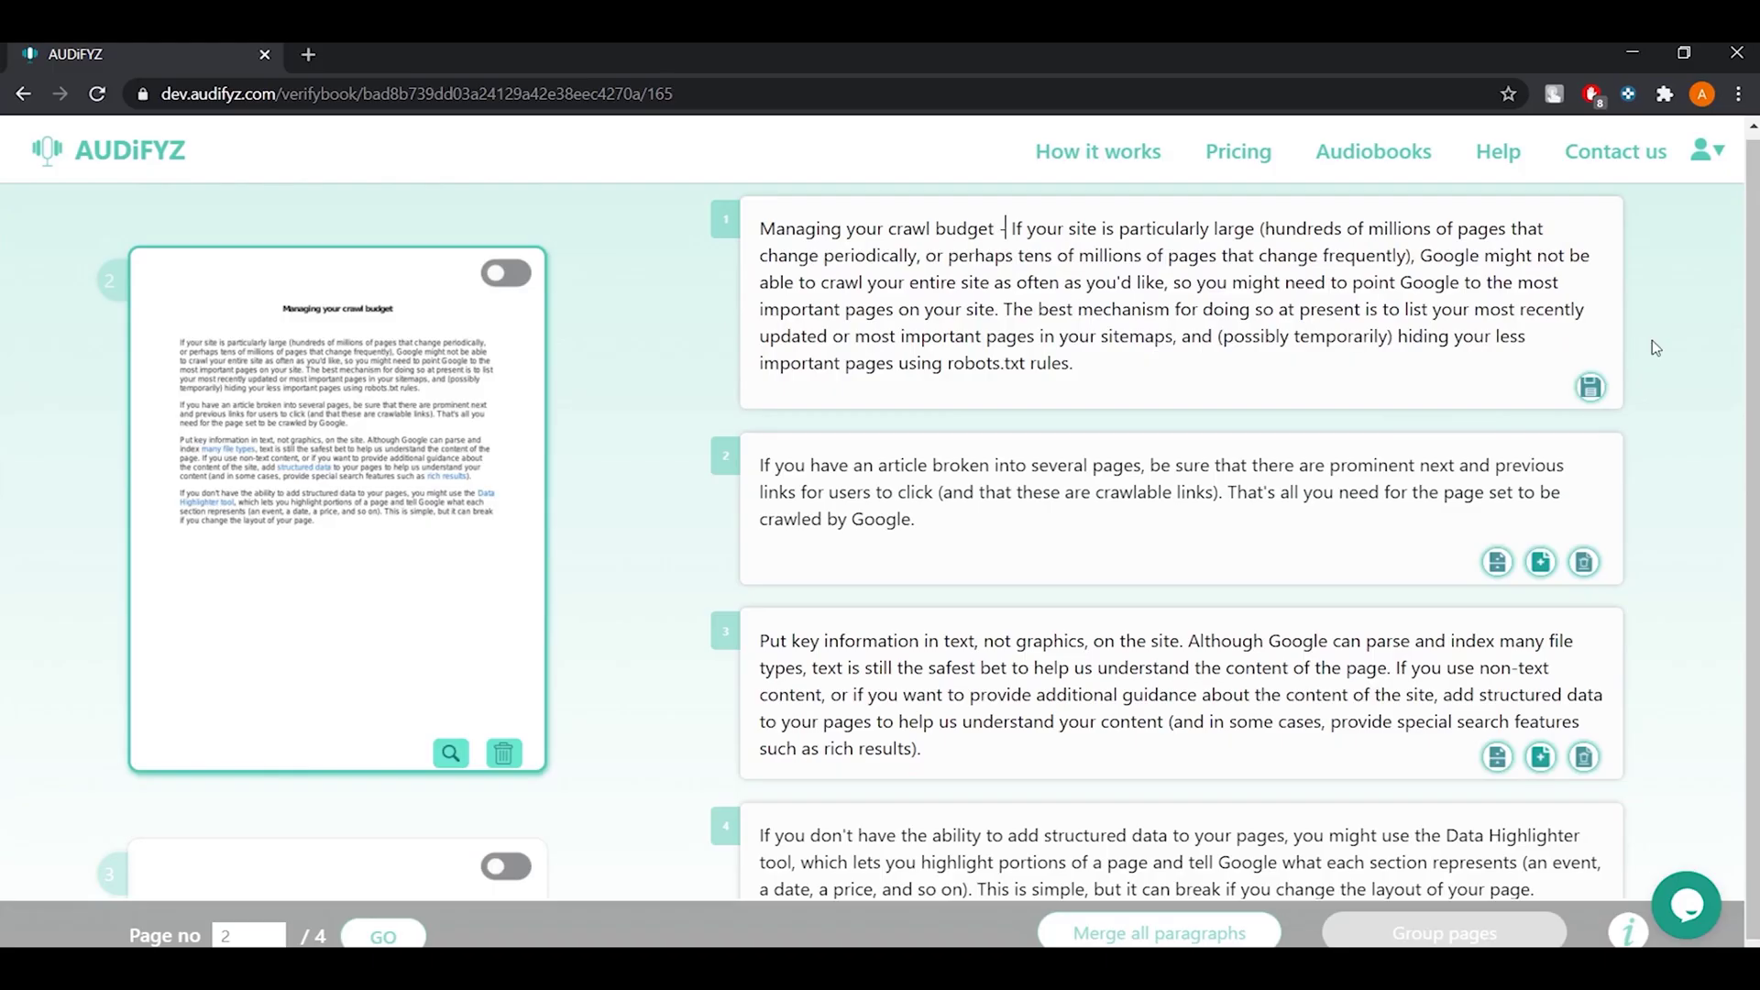
Step: Save the merged first paragraph and mark page 2 confirmed
left_click(1588, 386)
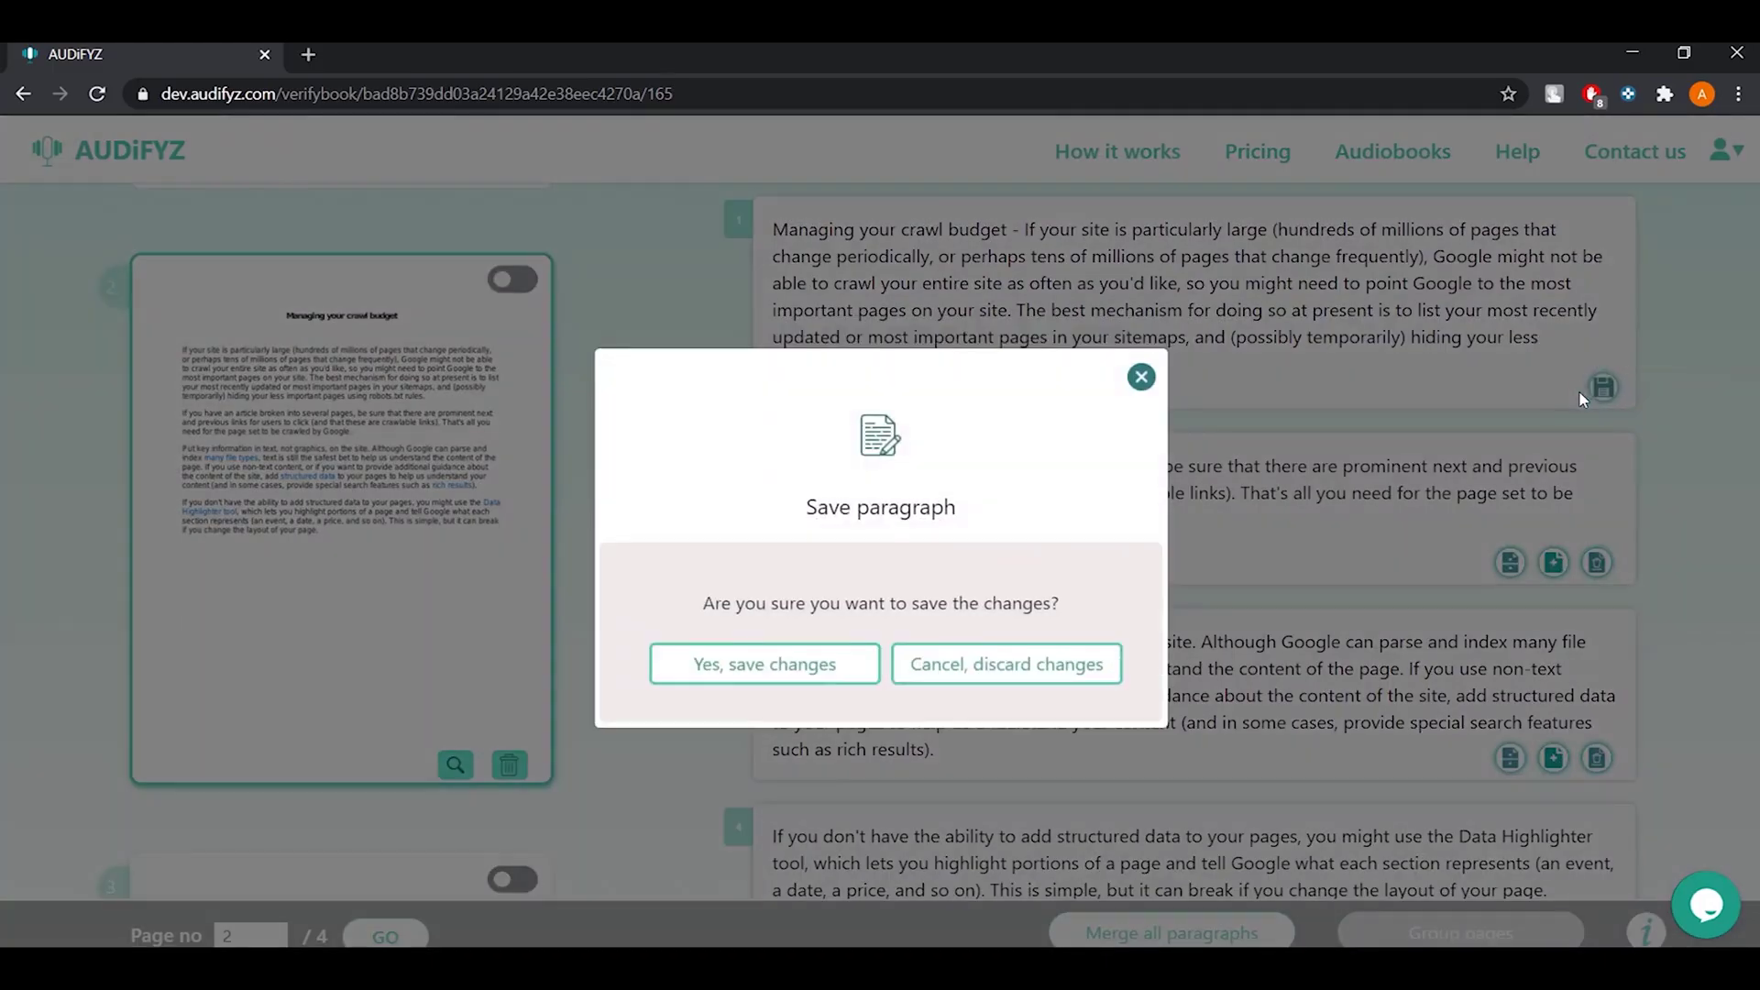
left_click(804, 663)
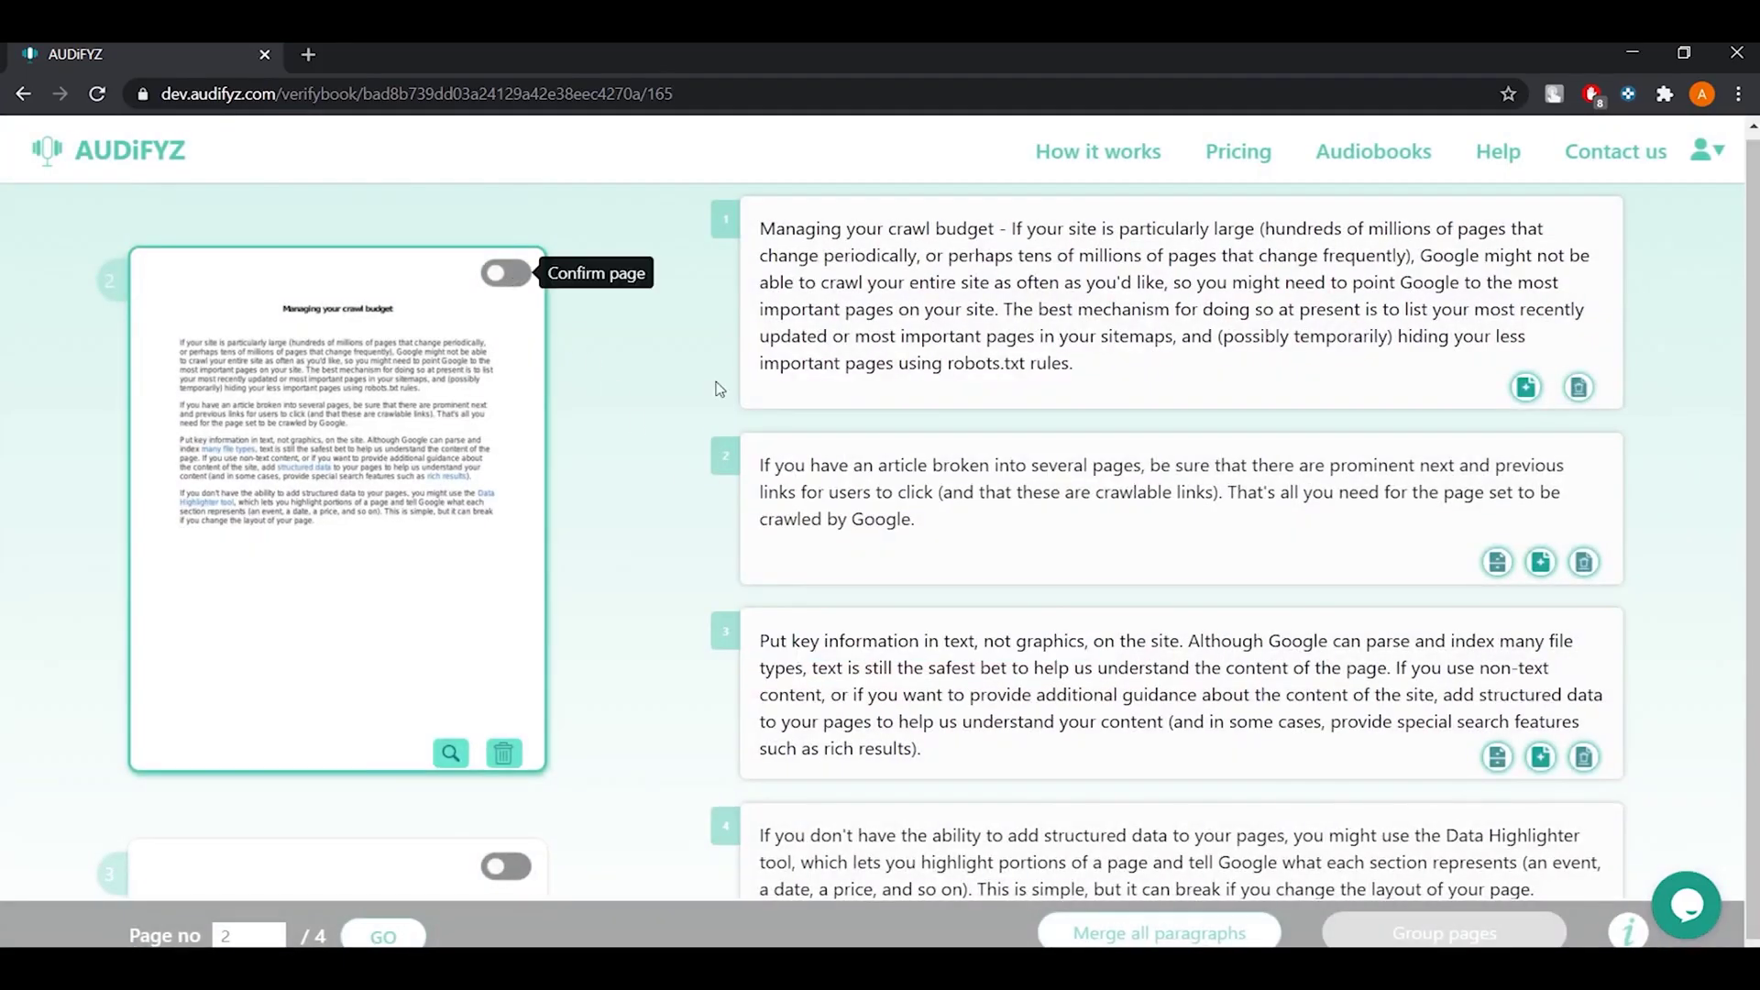
scroll(1039, 574, "down", 1)
scroll(1039, 574, "up", 1)
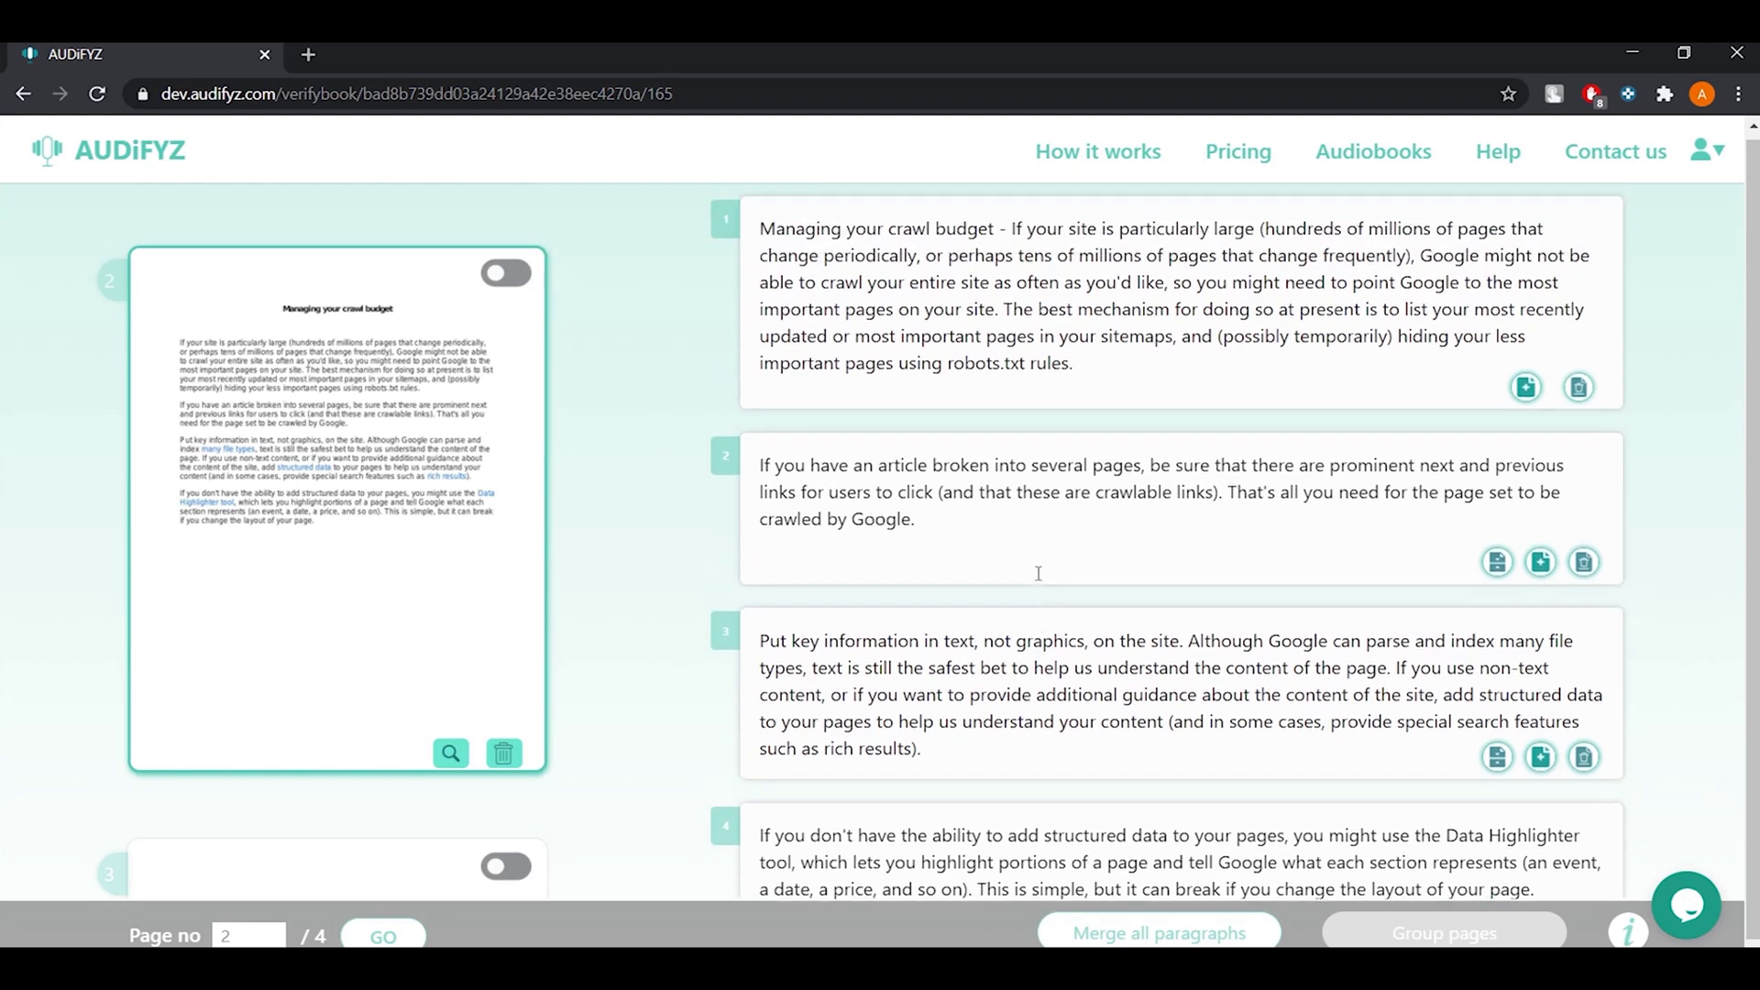
left_click(508, 277)
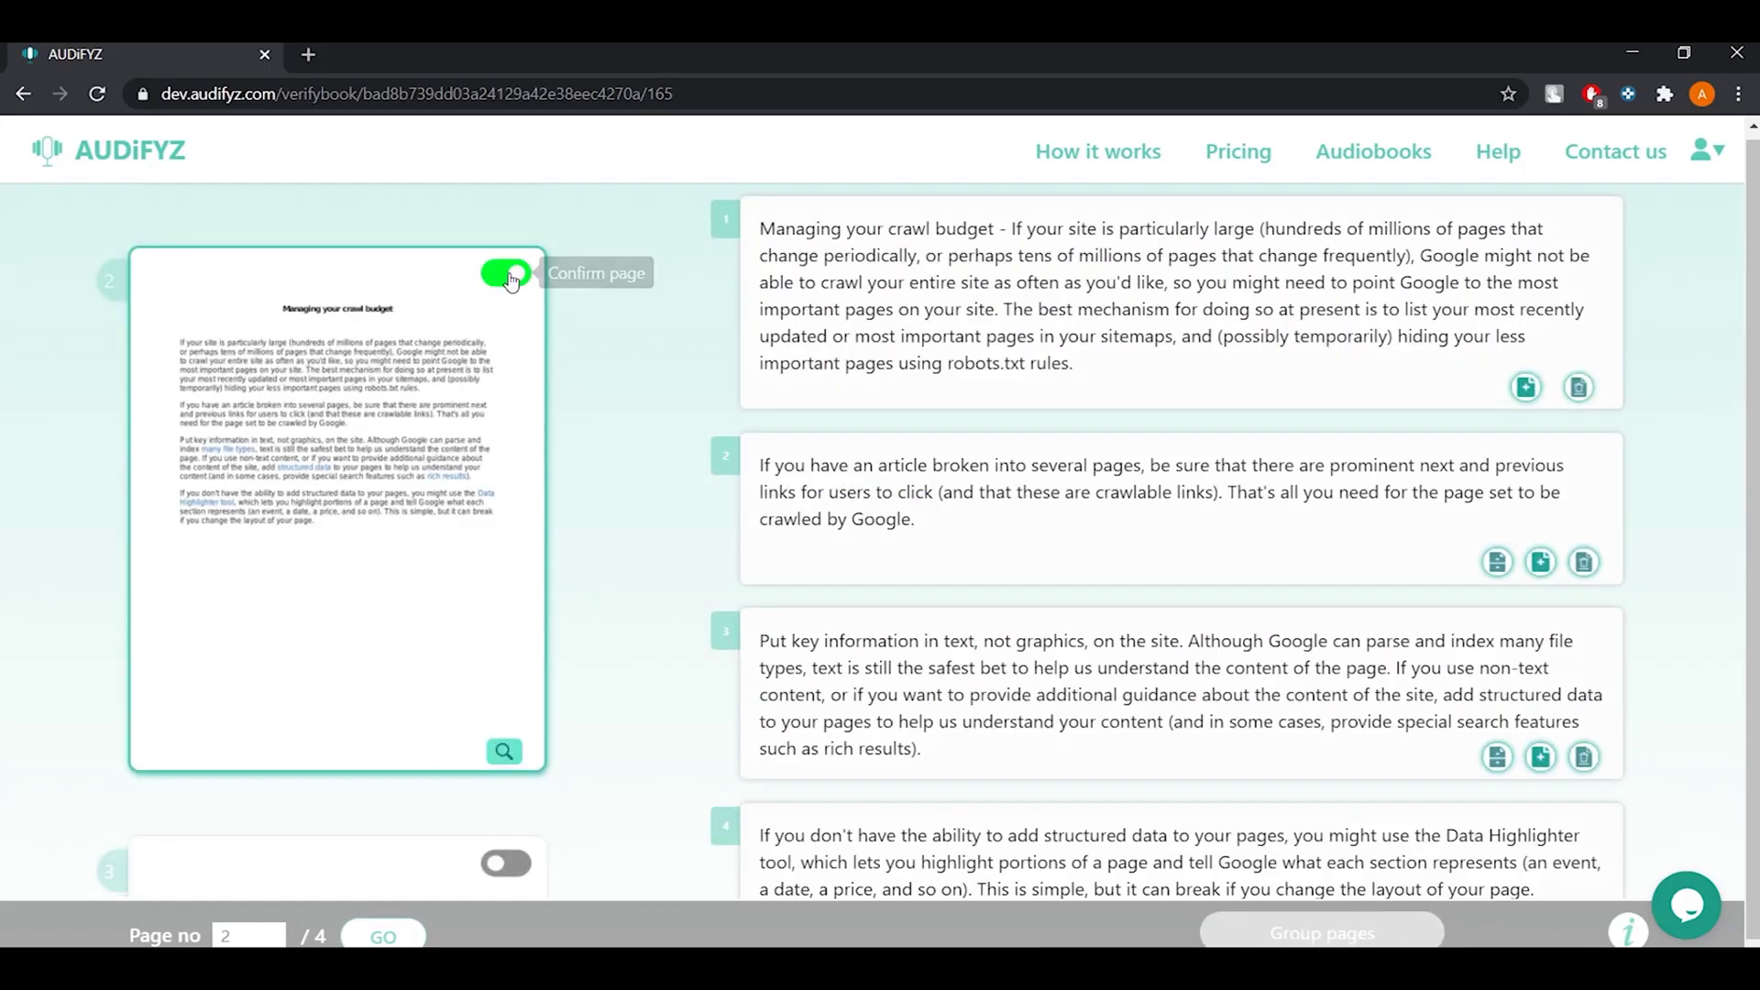
scroll(368, 493, "down", 1)
scroll(368, 492, "down", 4)
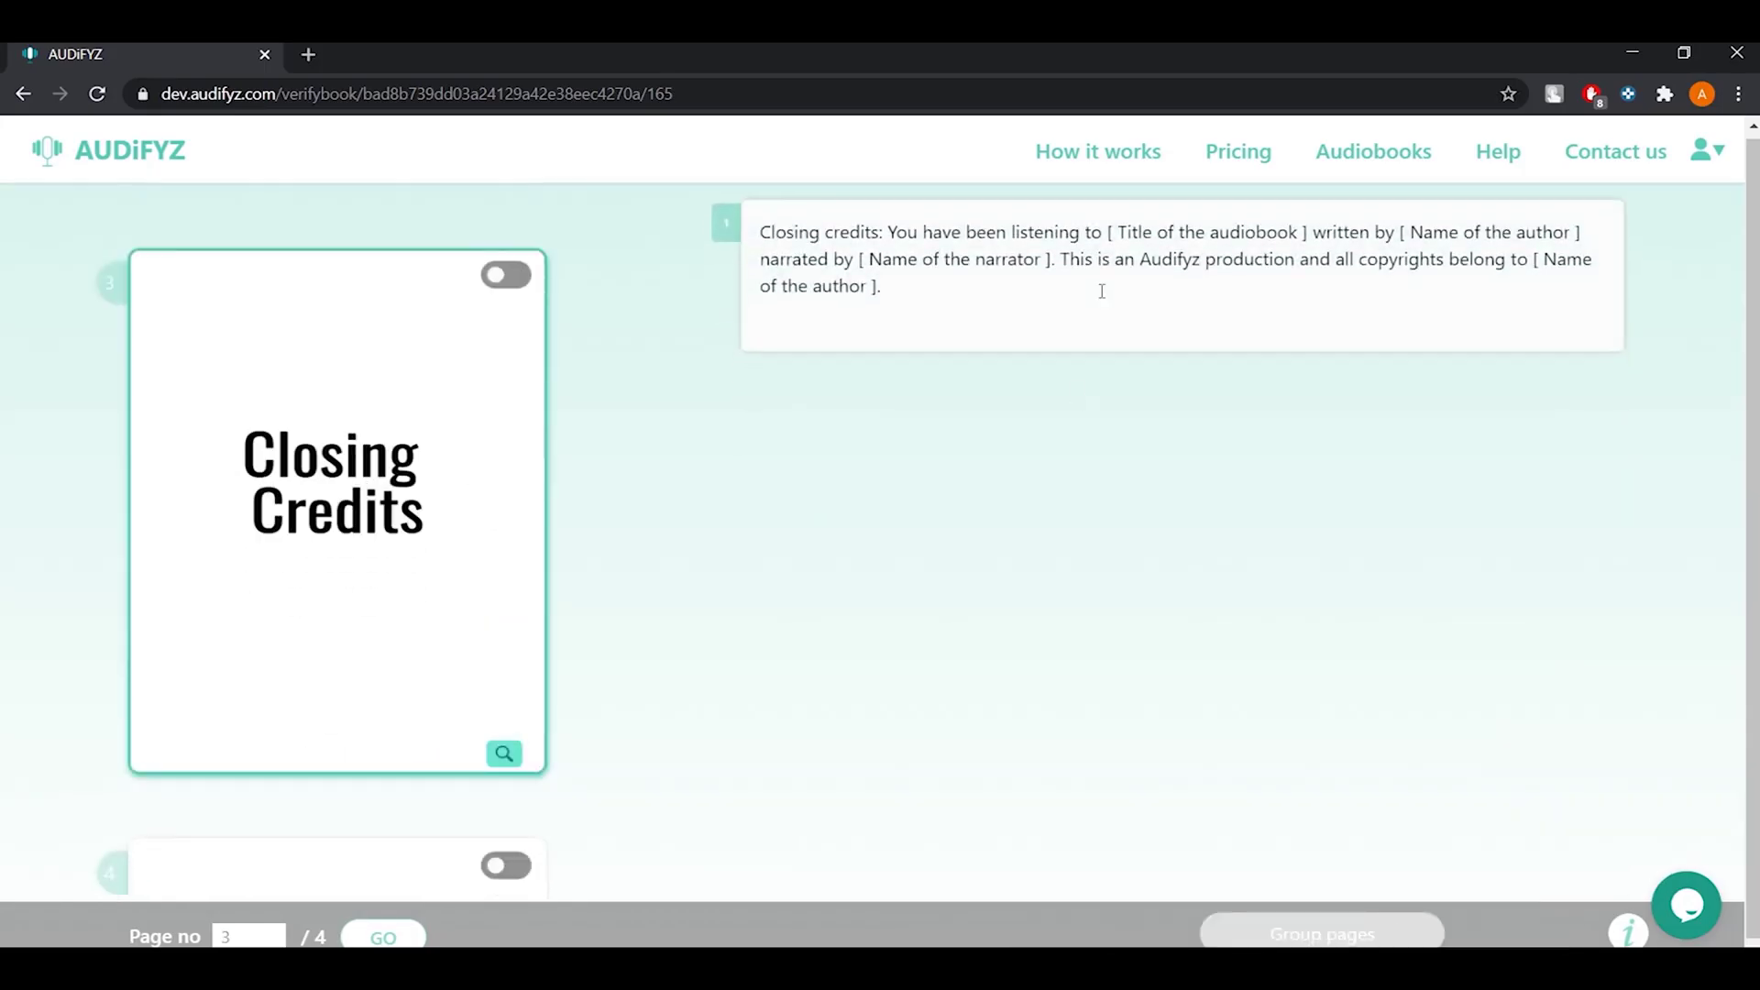
Step: Replace the Closing Credits title, author, narrator and copyright placeholders, then save the paragraph
left_click_drag(1118, 231, 1300, 230)
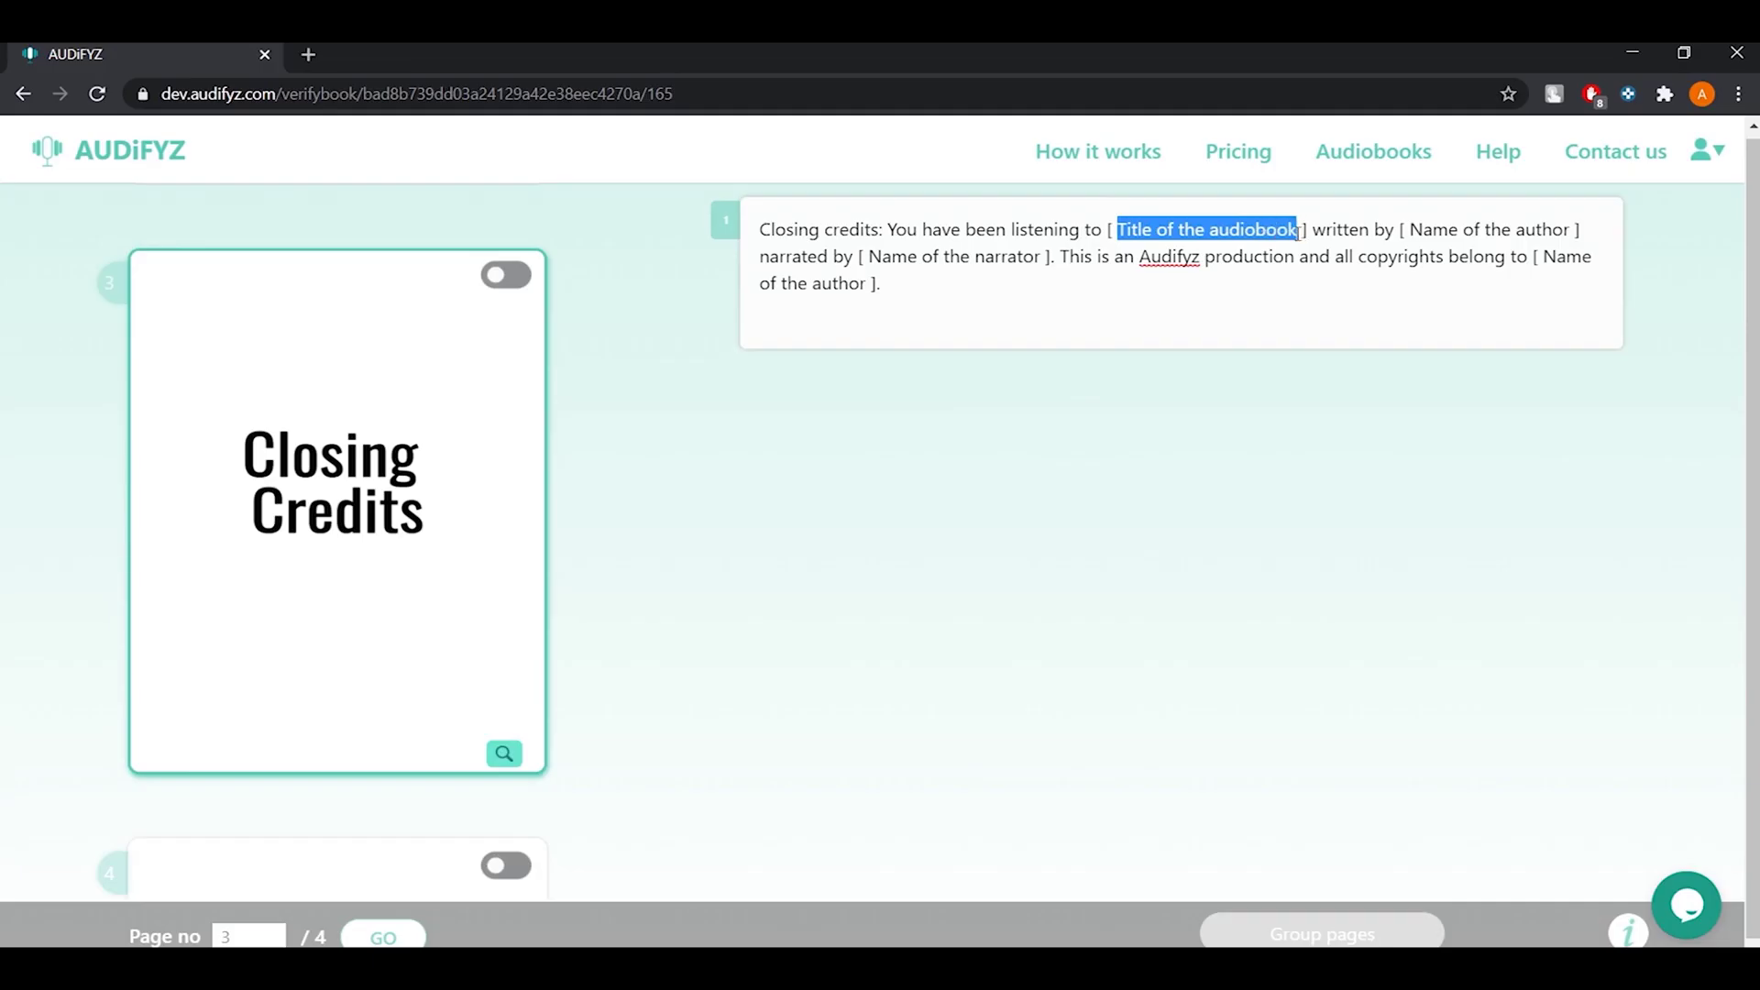
type("Crawl data")
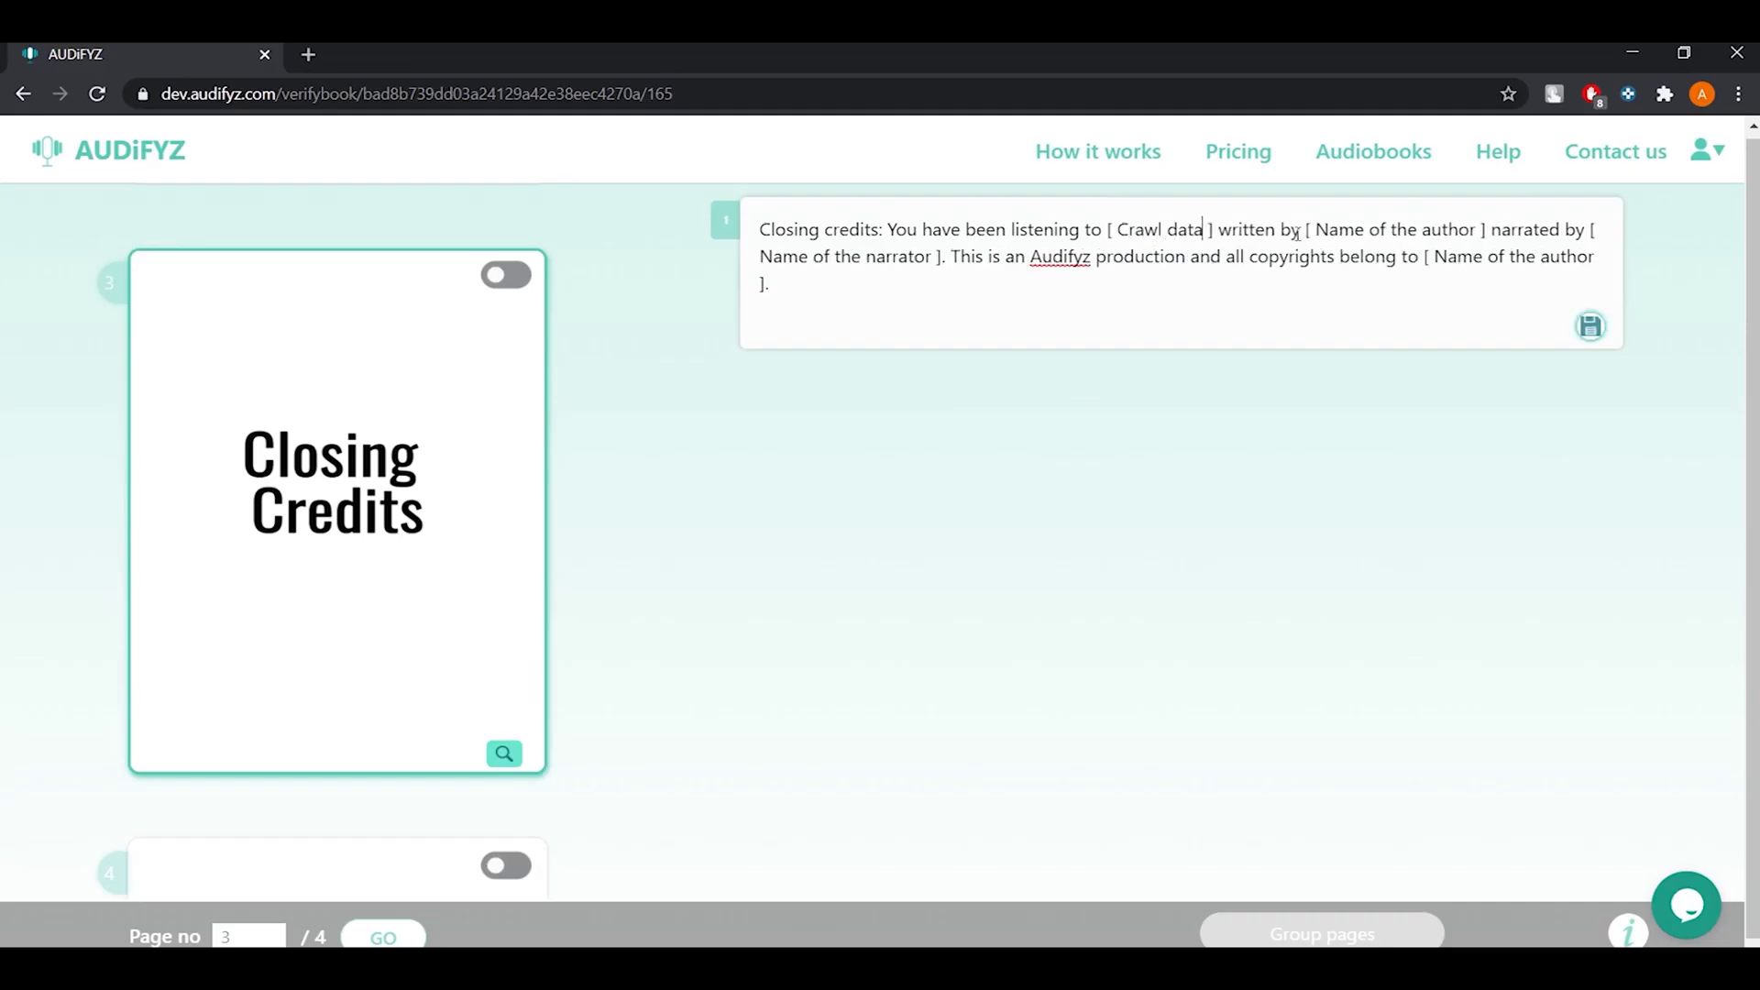
type(" management")
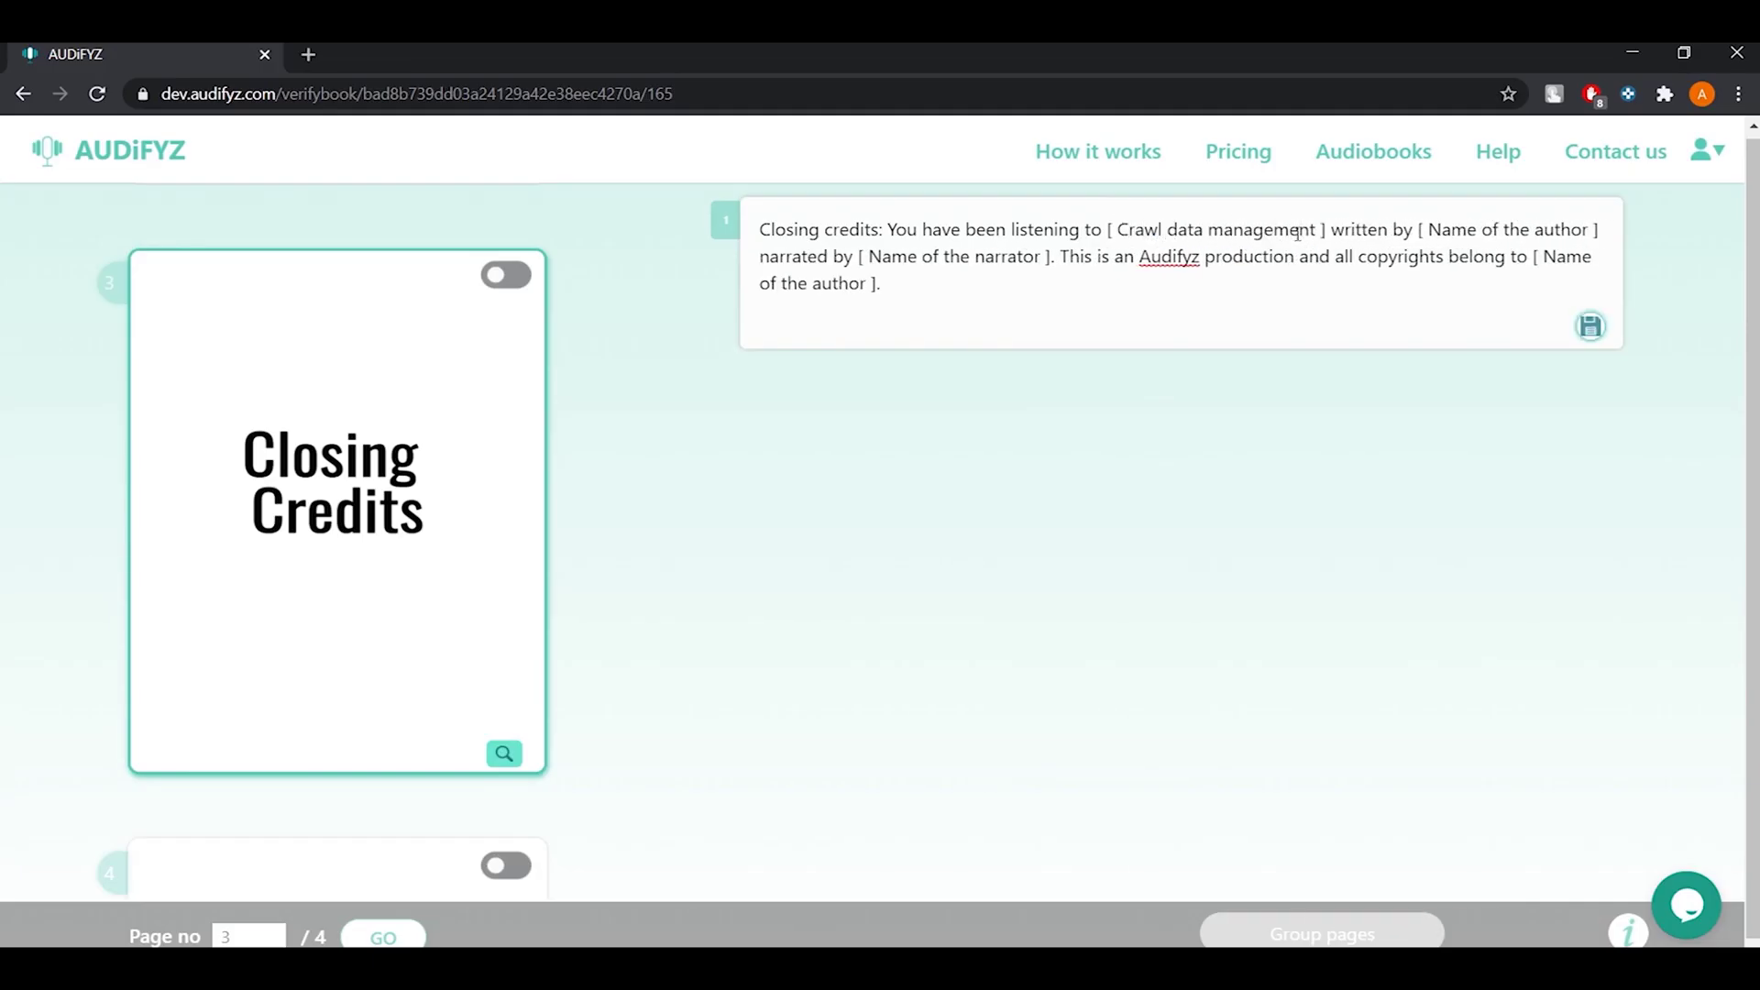
left_click_drag(1430, 230, 1586, 227)
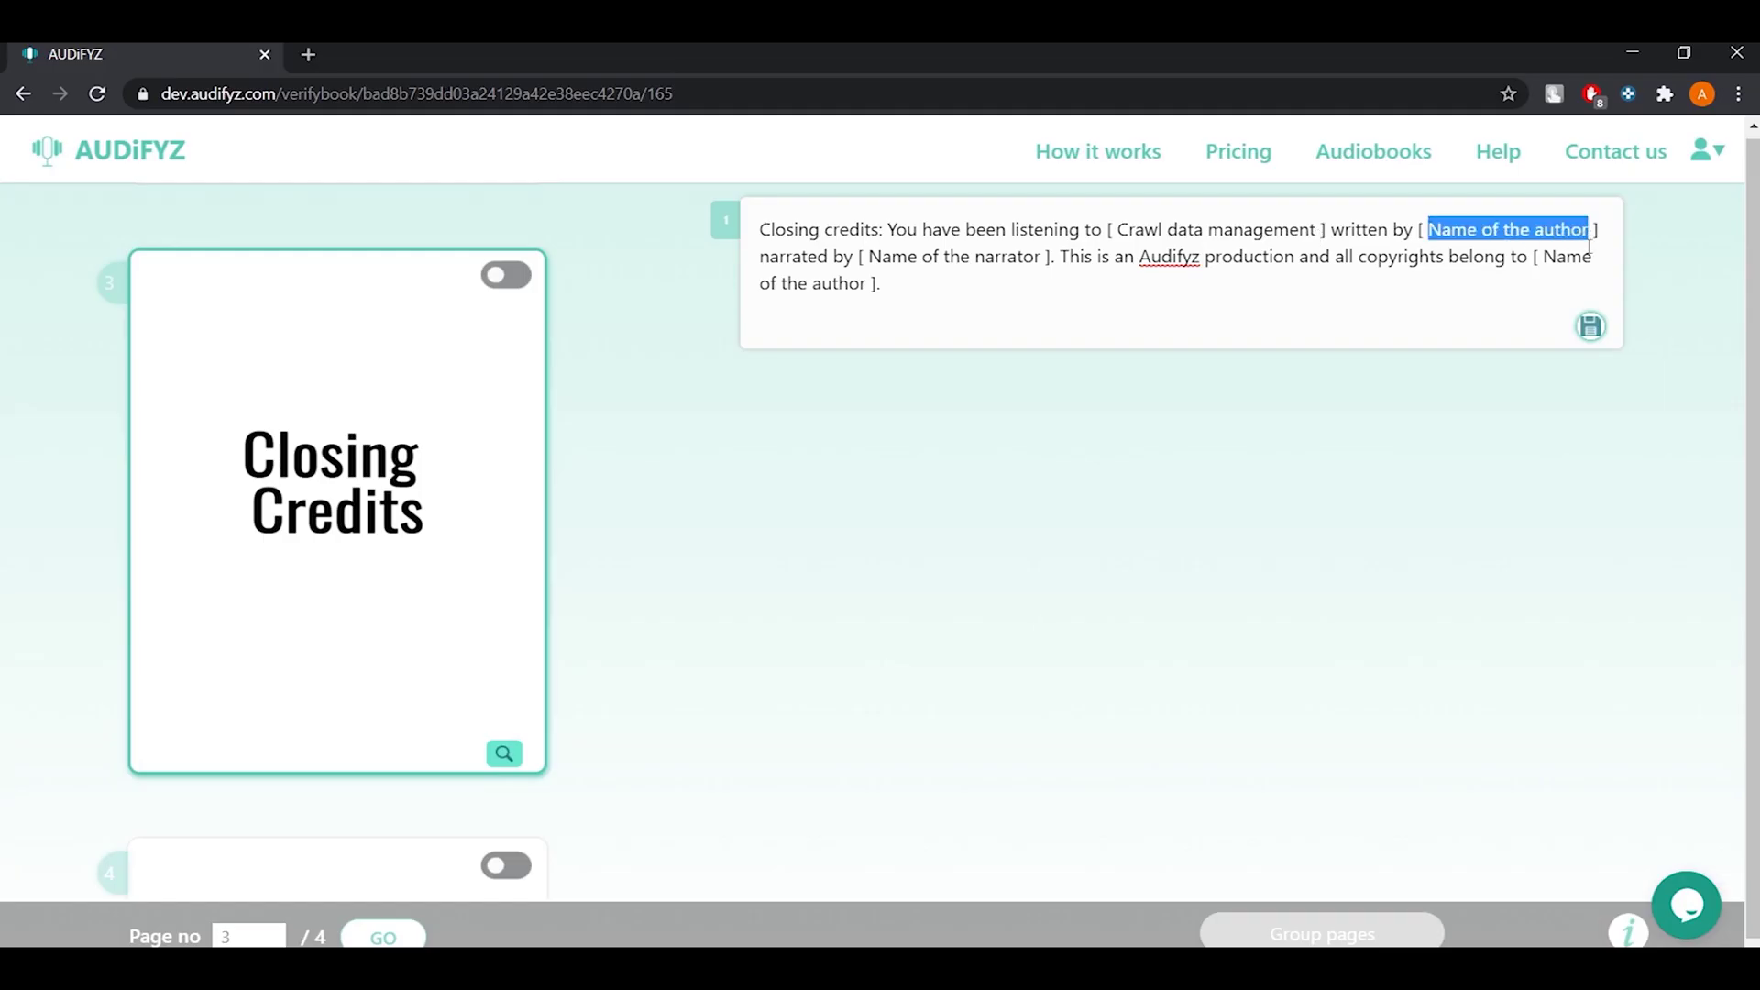
type("John Finaz")
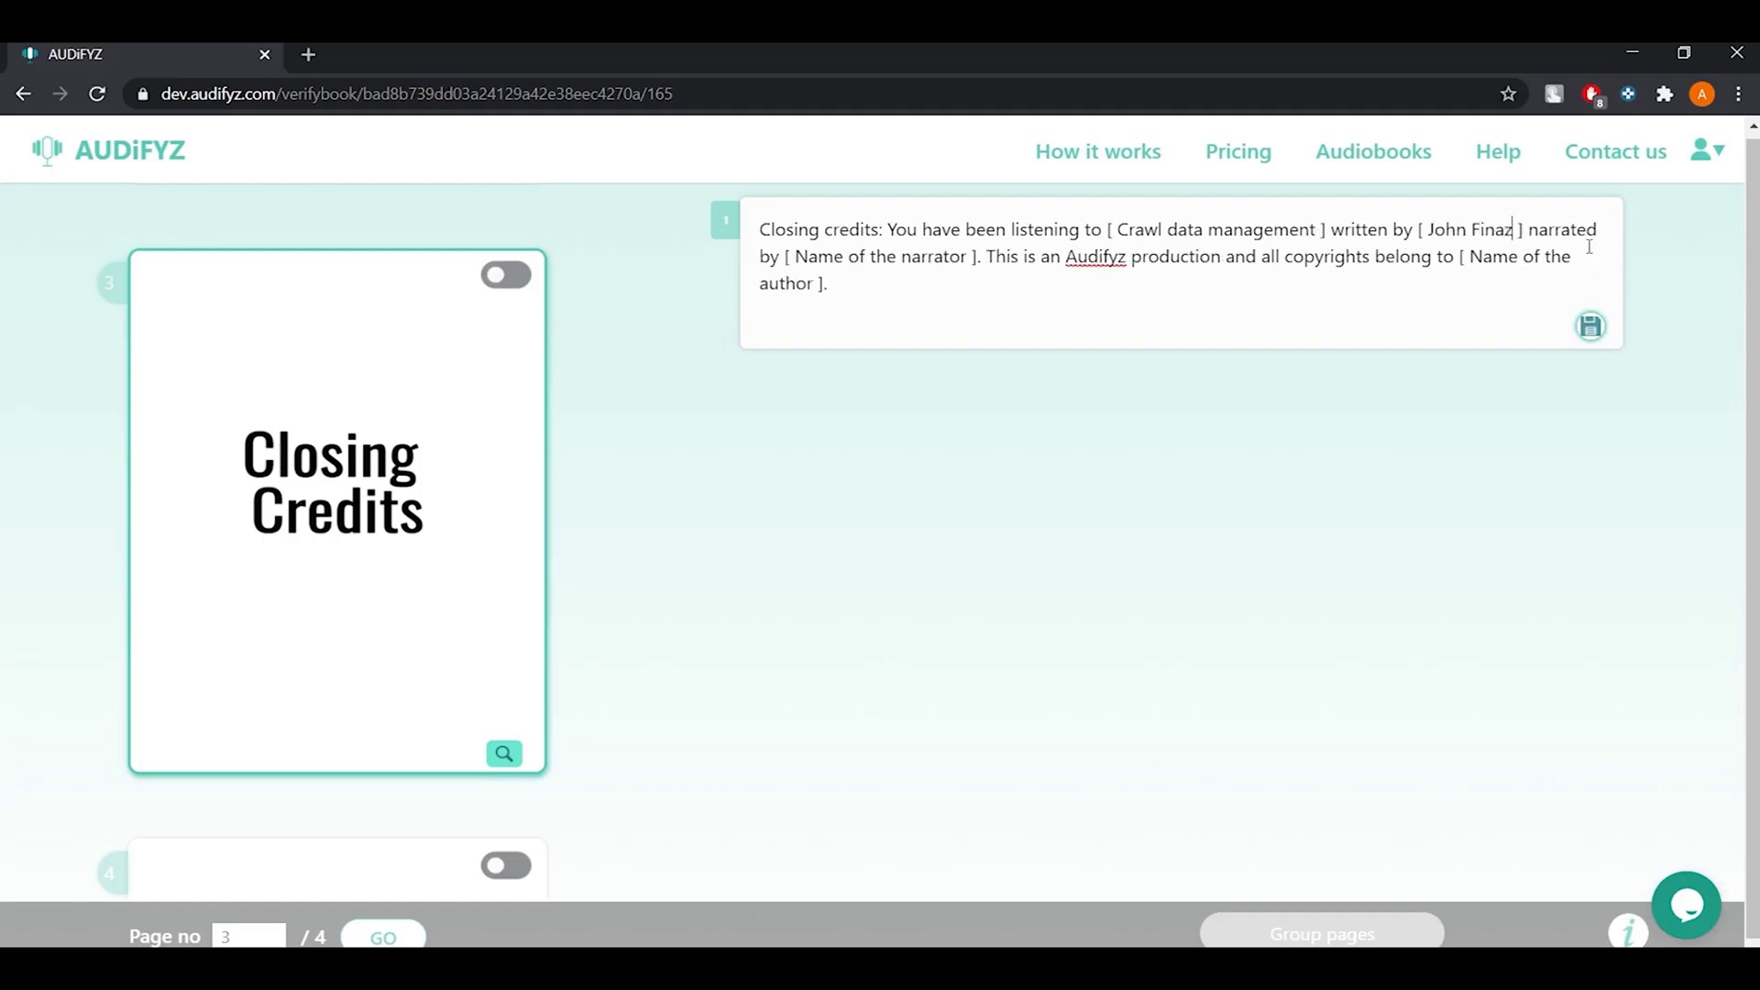
type("zo")
left_click_drag(866, 257, 1041, 260)
type("Adhi")
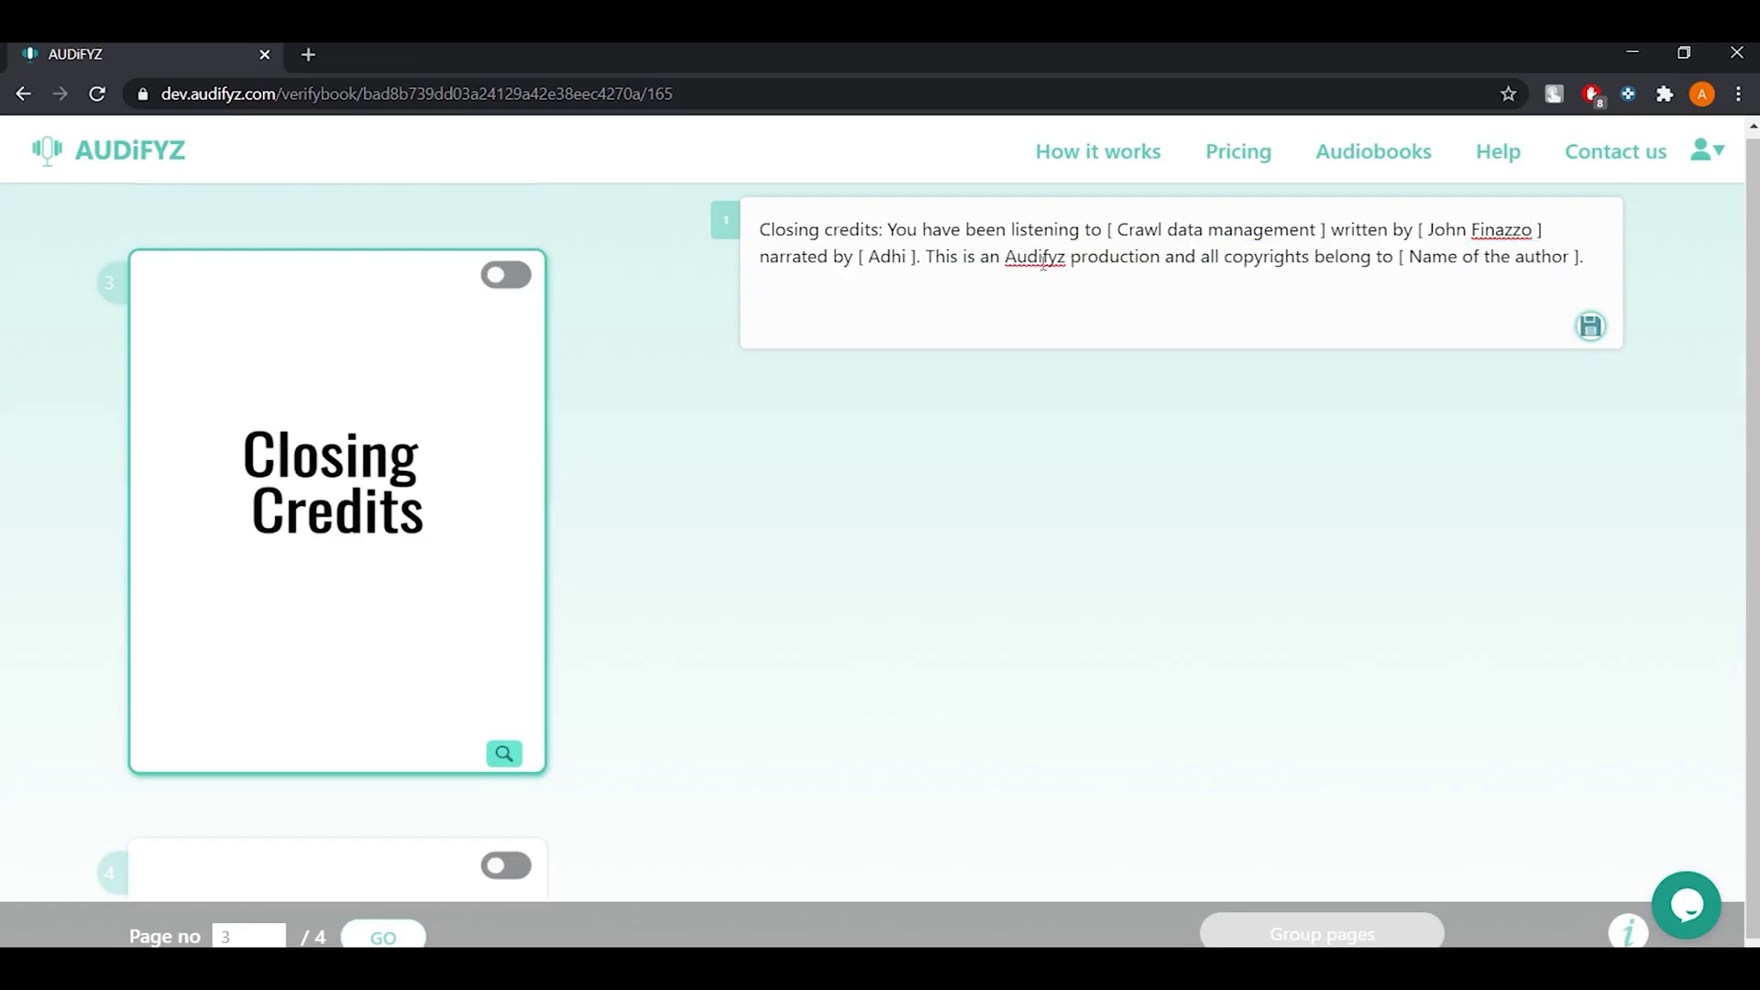
type("thya")
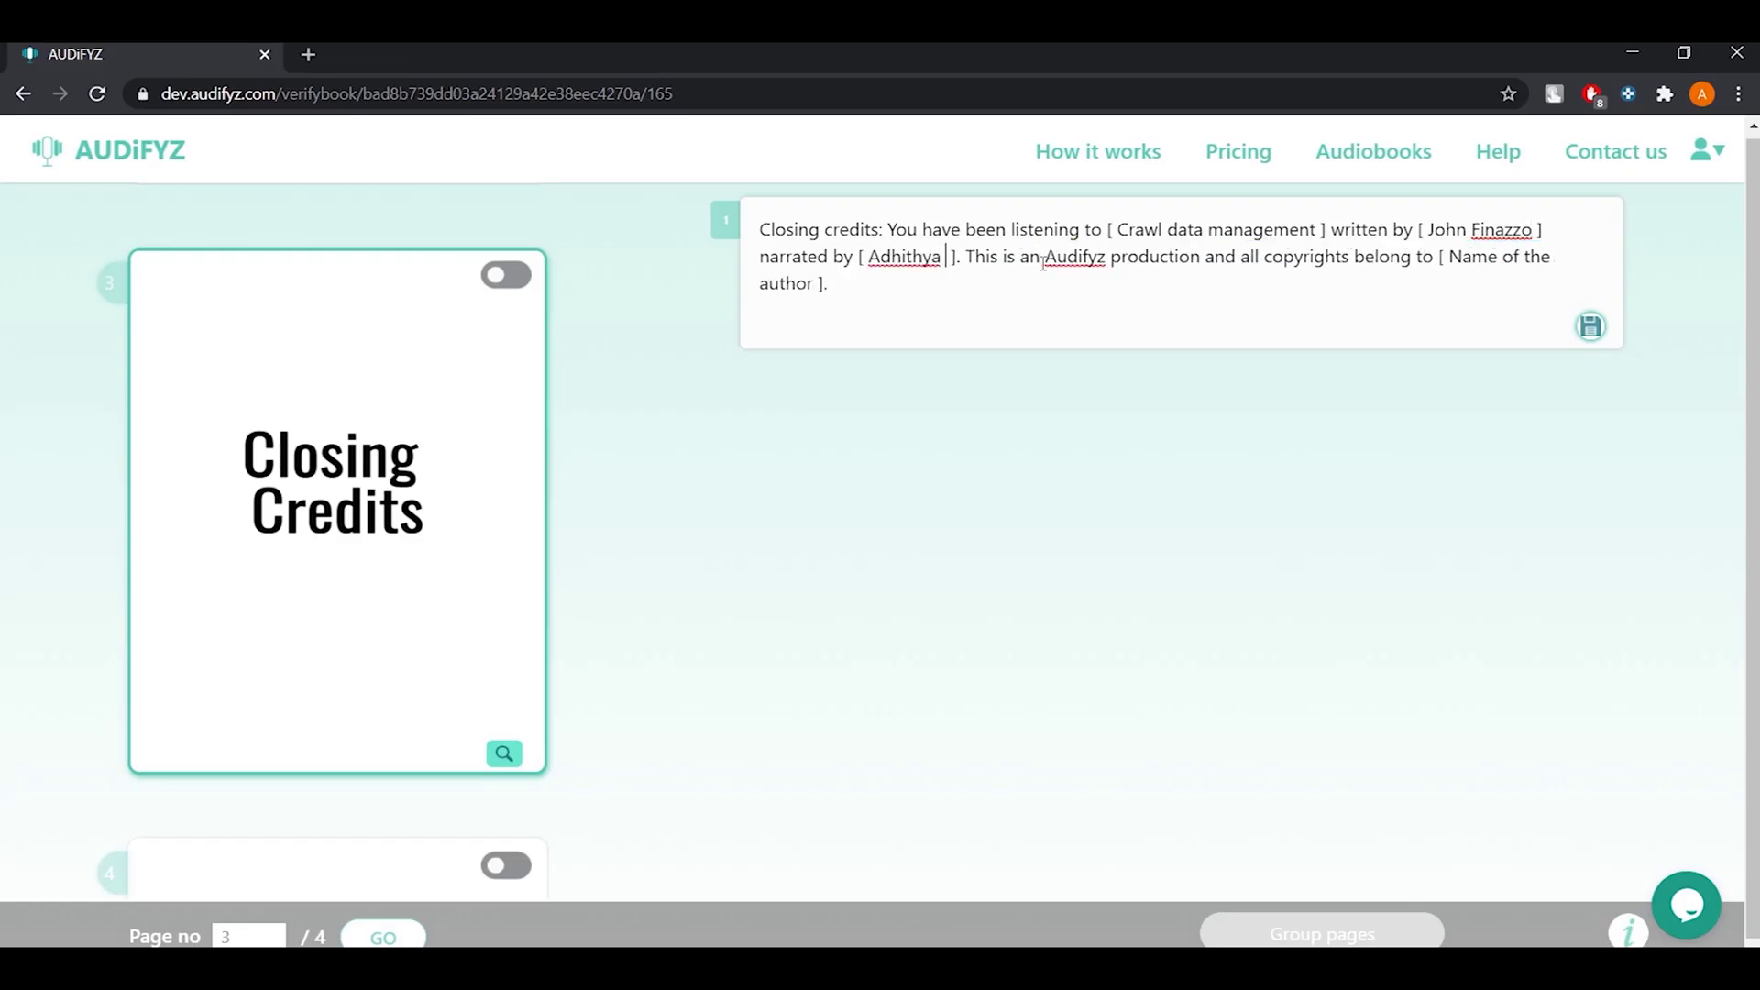
type(" Jay")
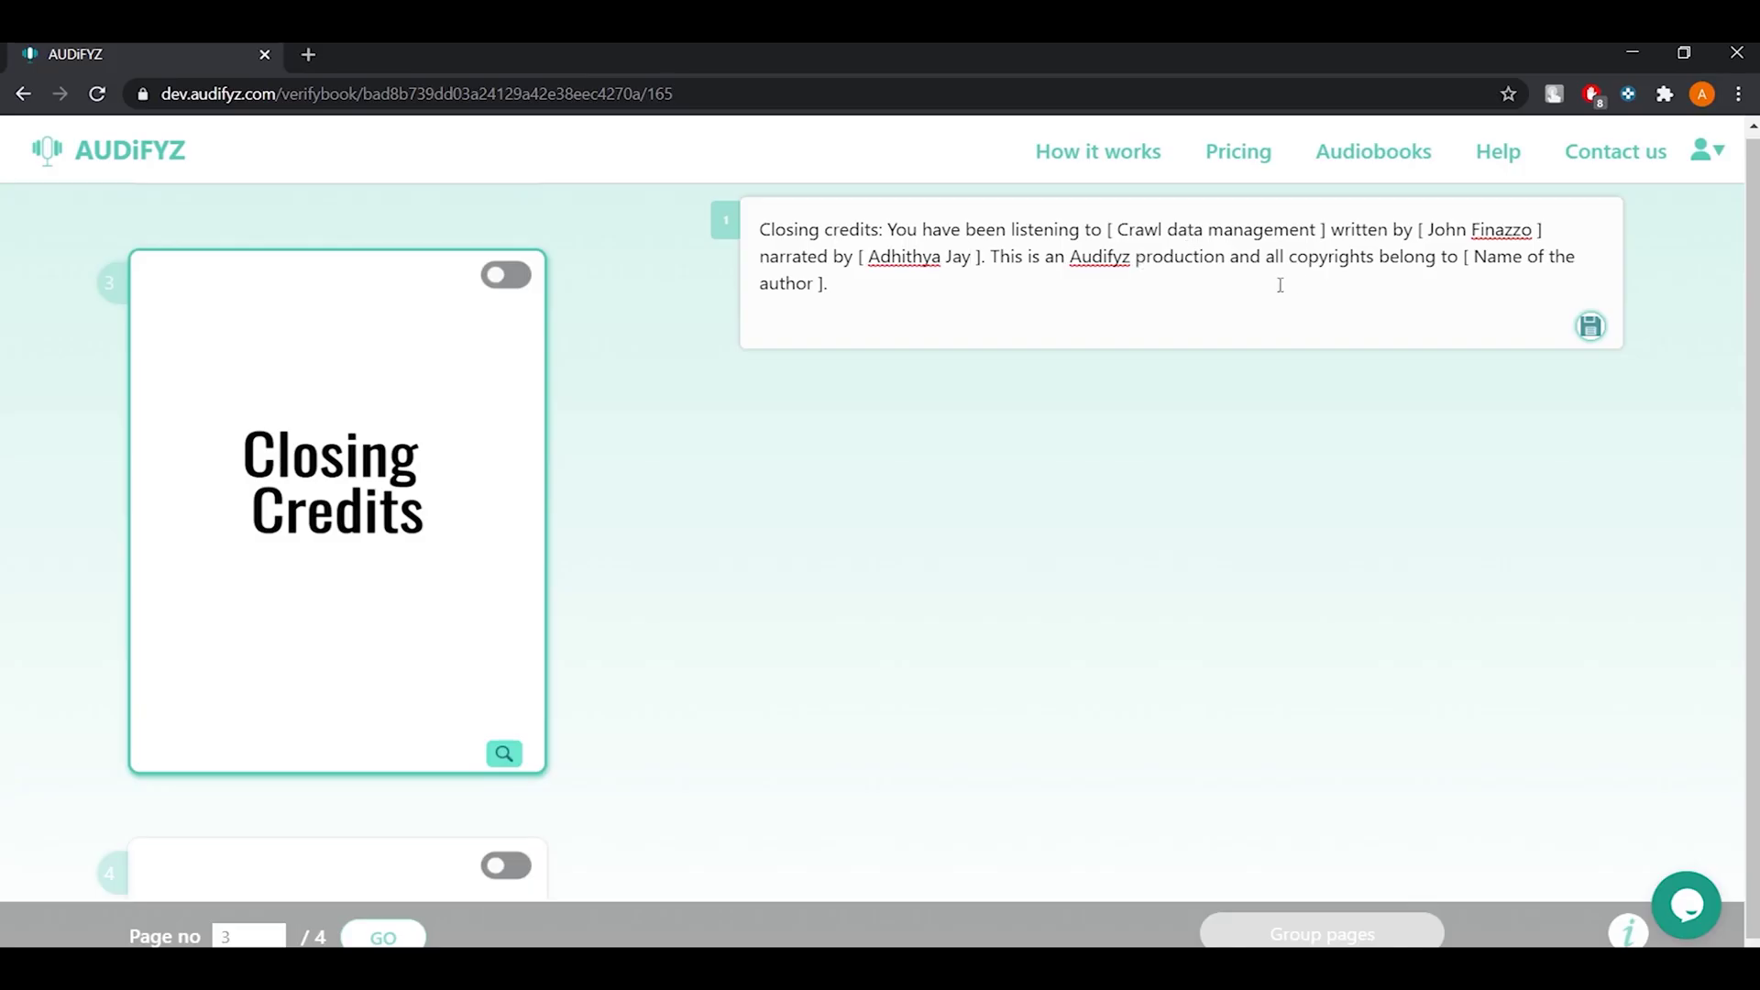
left_click_drag(1475, 257, 1448, 293)
left_click_drag(827, 296, 884, 316)
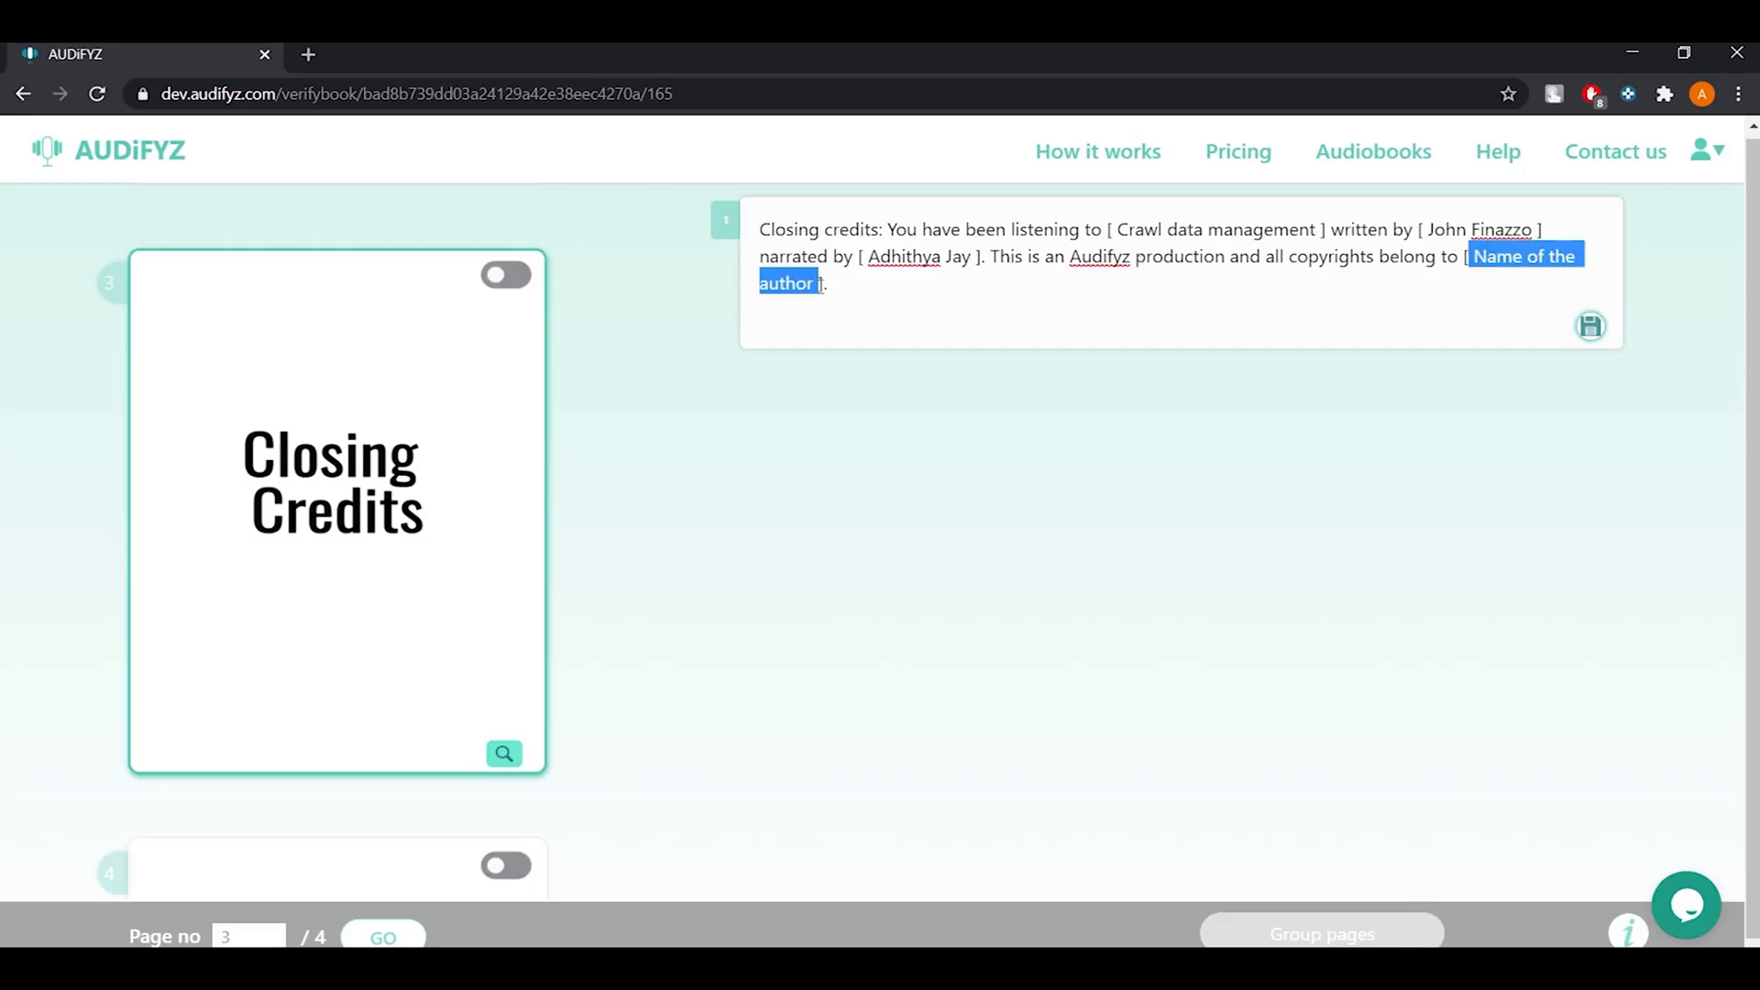
type("Joh")
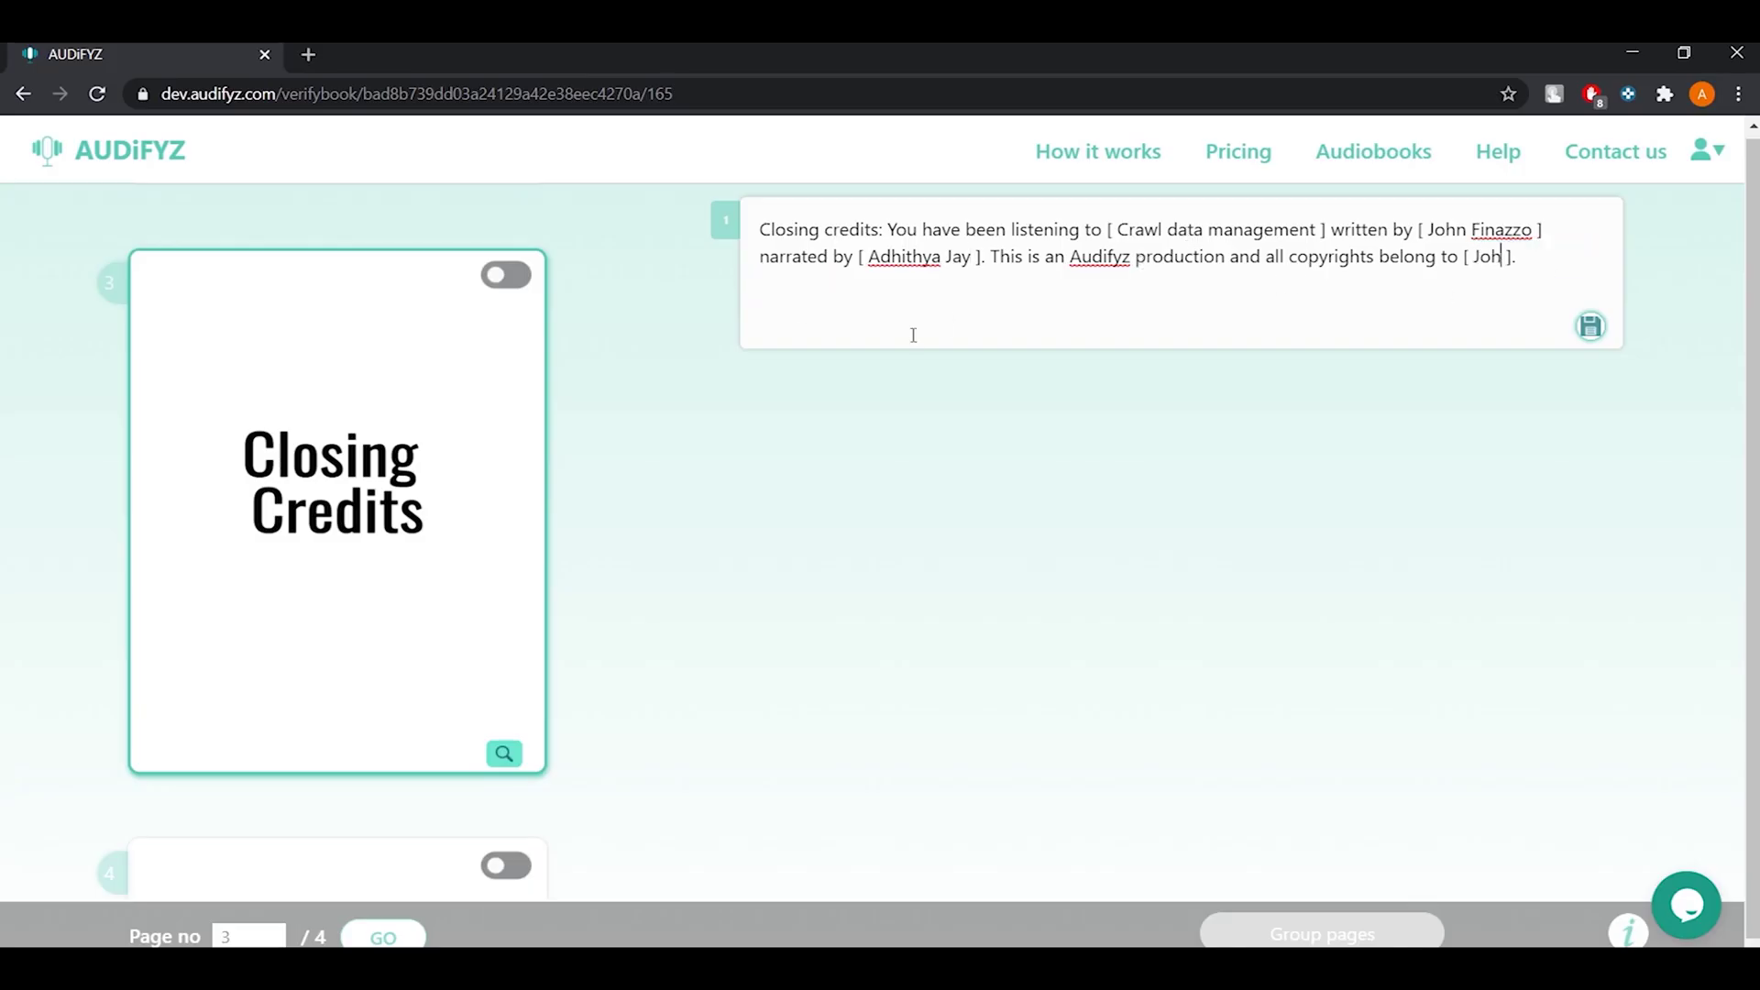
type("n Finazzo")
left_click(1591, 326)
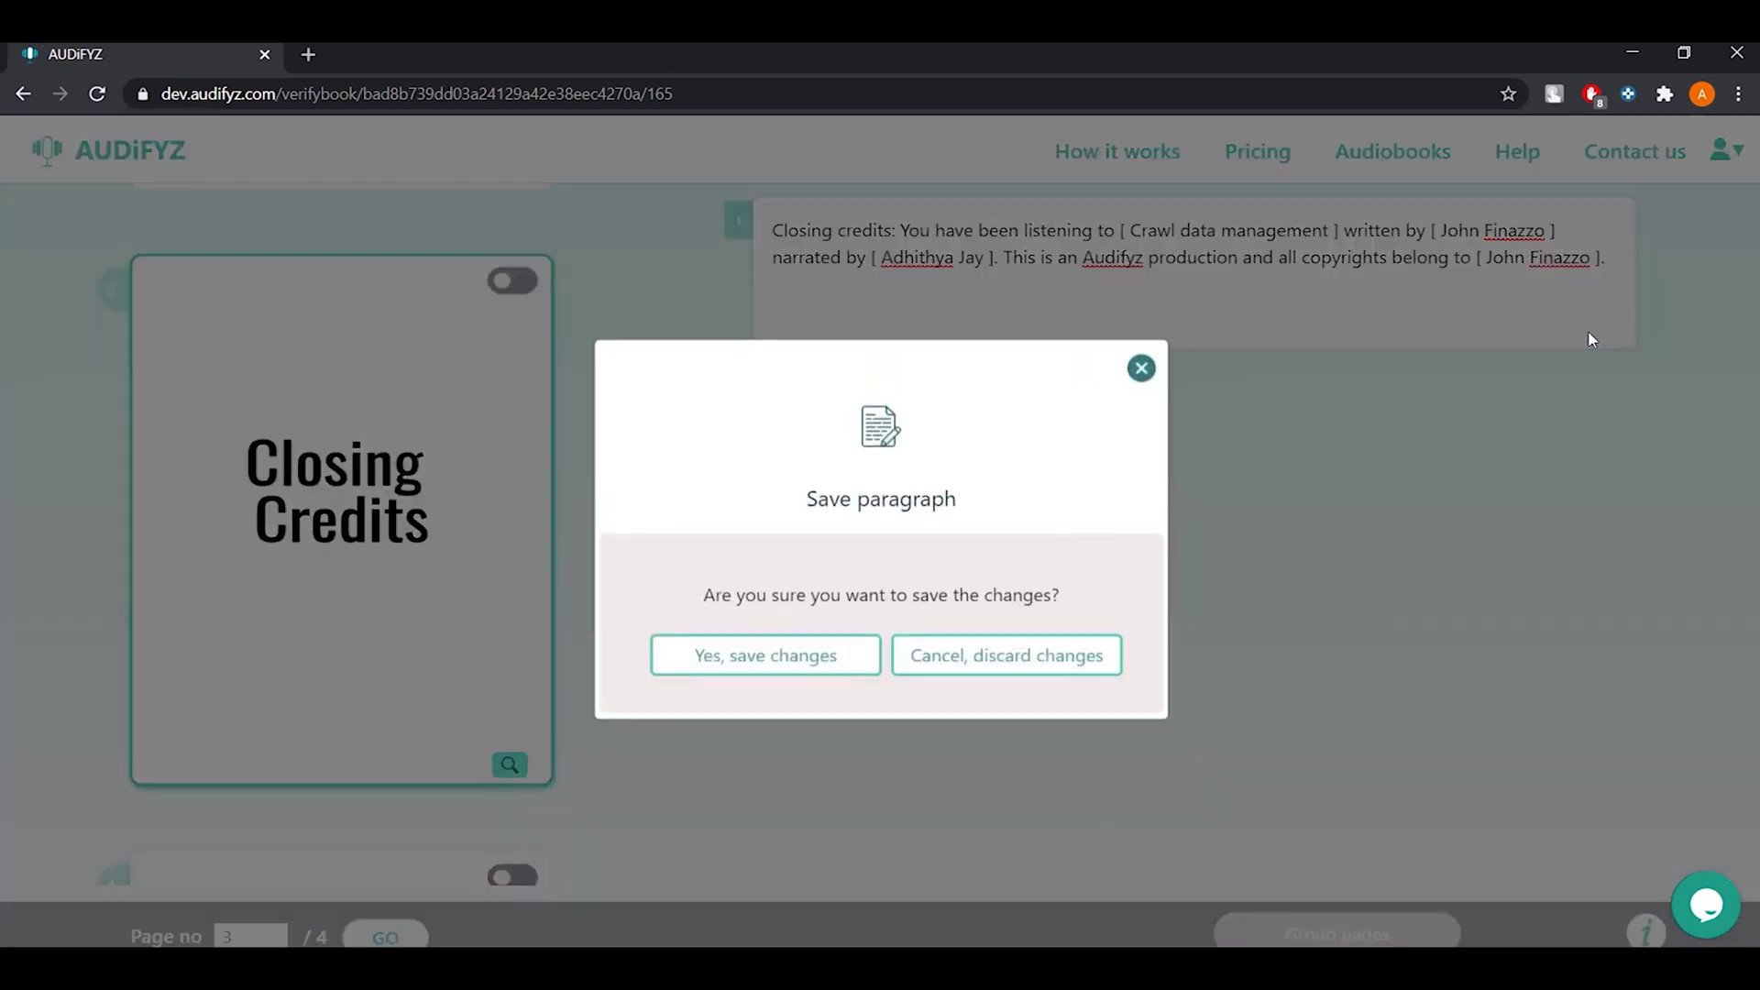
left_click(750, 649)
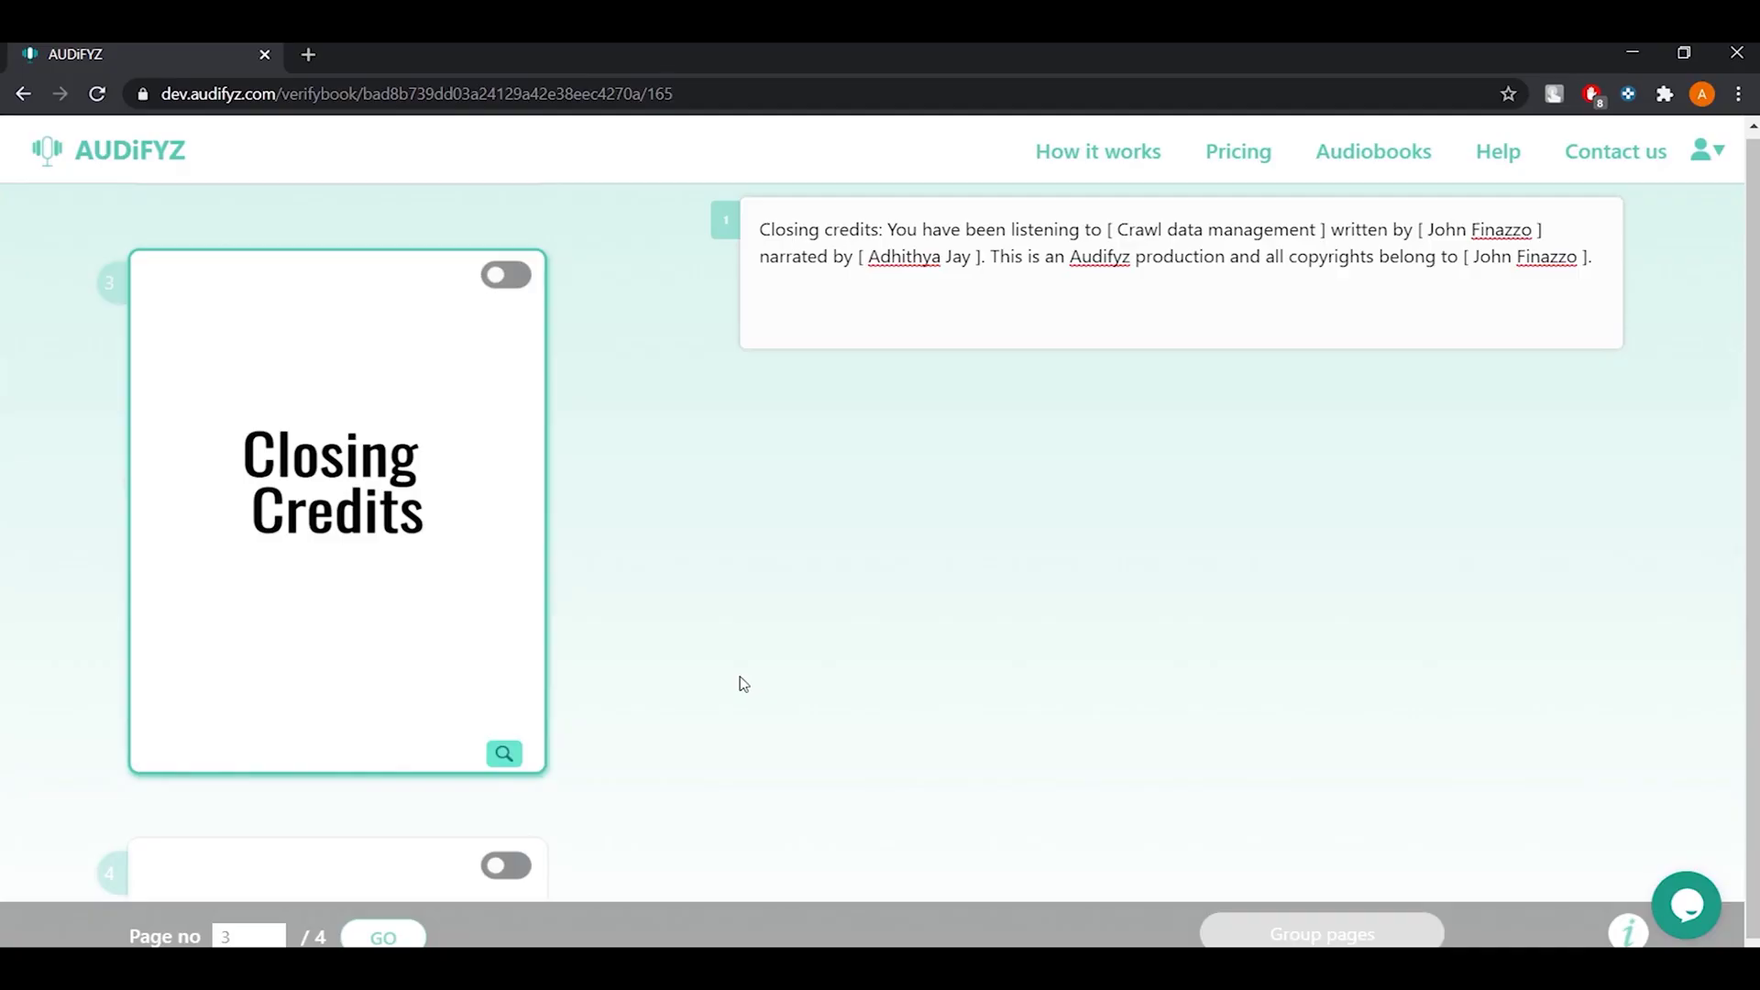
Step: Confirm the Closing Credits and Retail Sample pages and finish verification to group pages
left_click(499, 274)
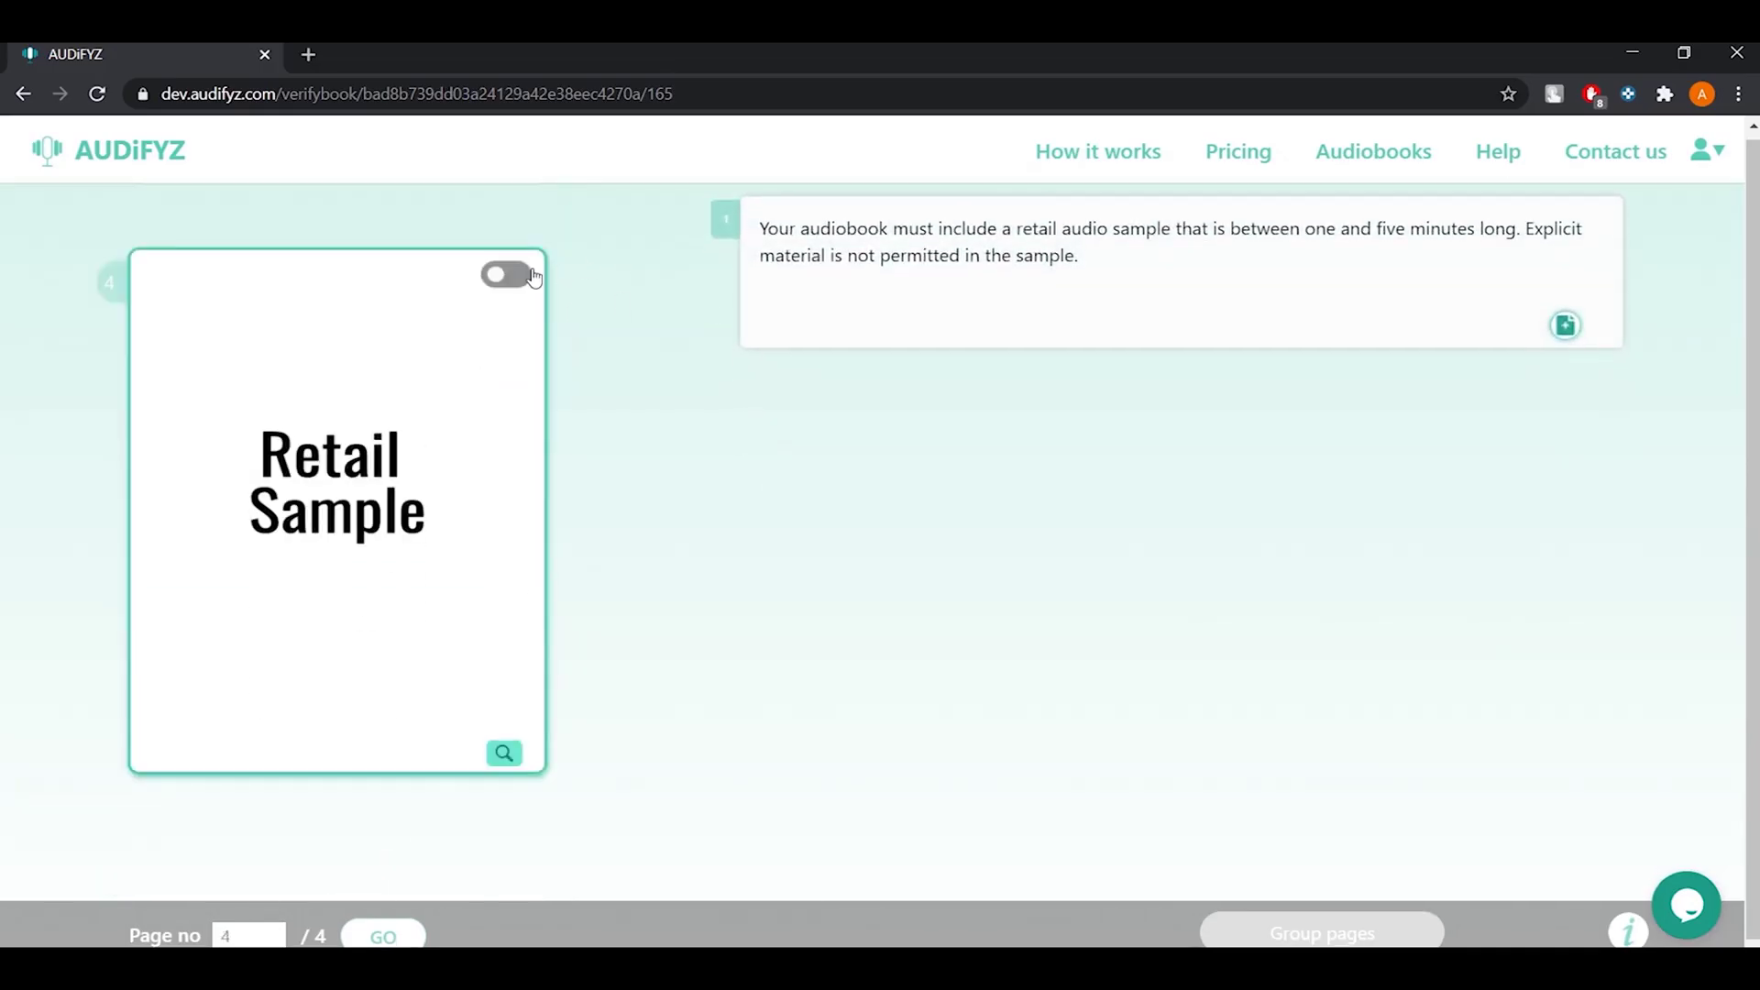
left_click(503, 275)
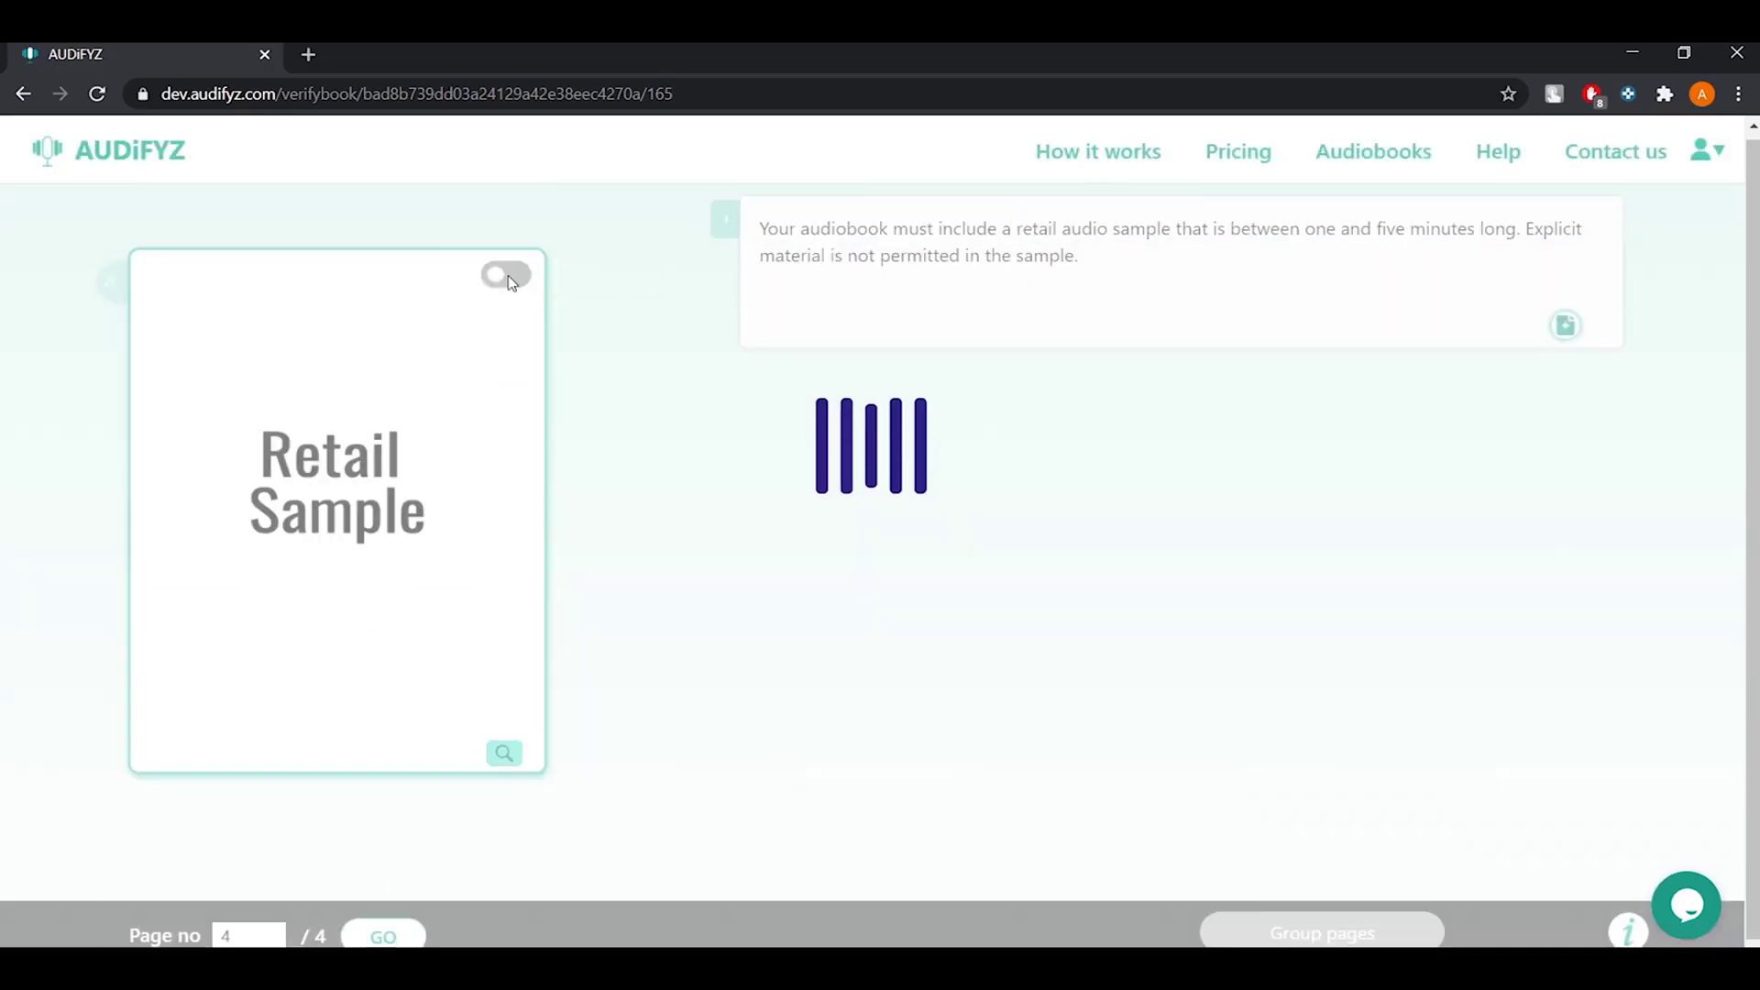
left_click(1273, 935)
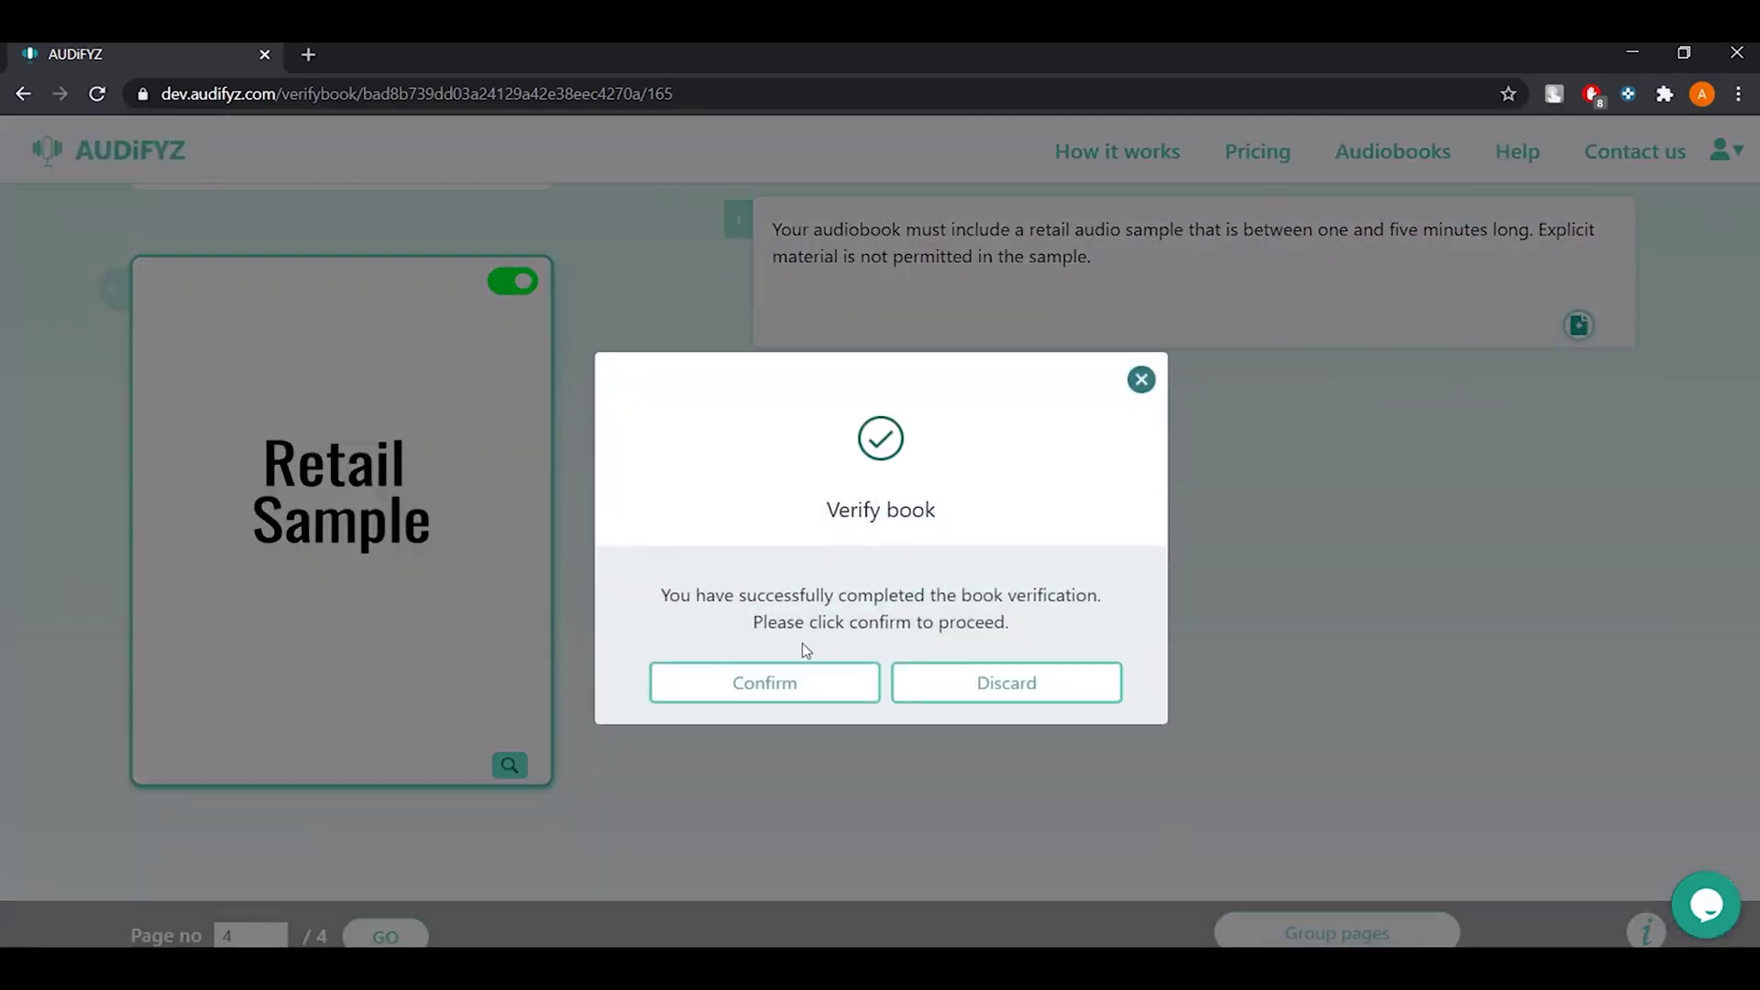
left_click(773, 683)
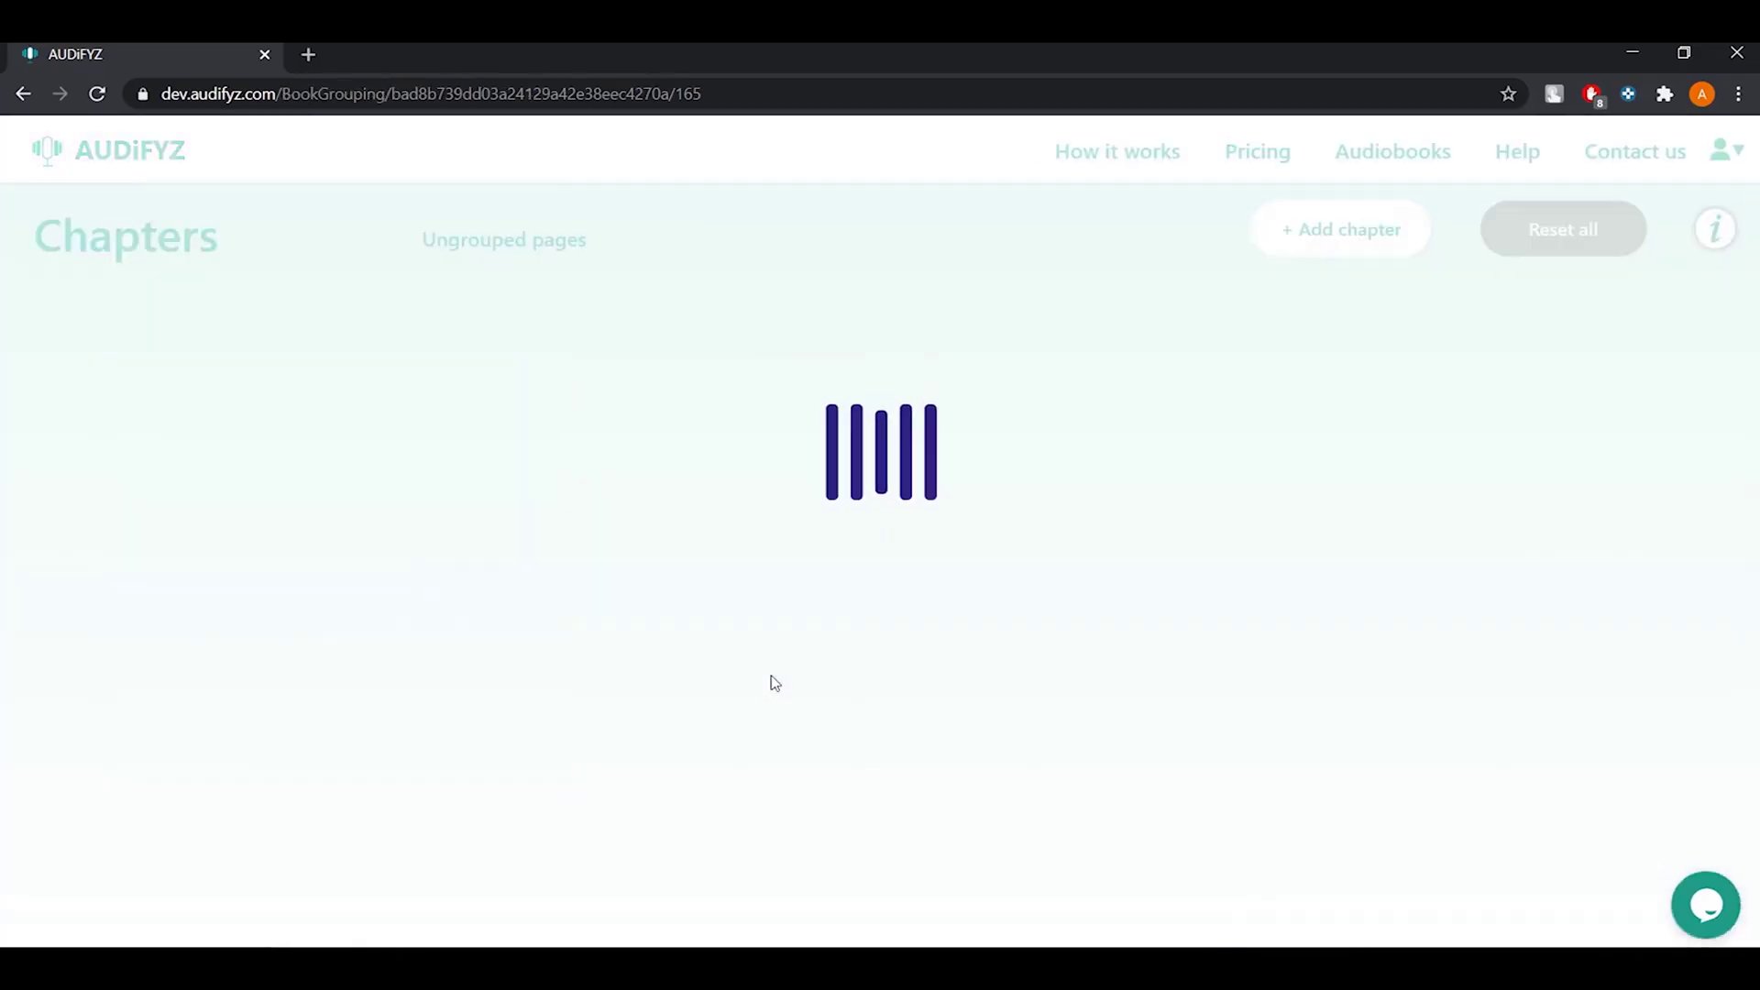
Step: Make page 2 into Chapter 1 and bring up the Voices dialog
left_click(530, 371)
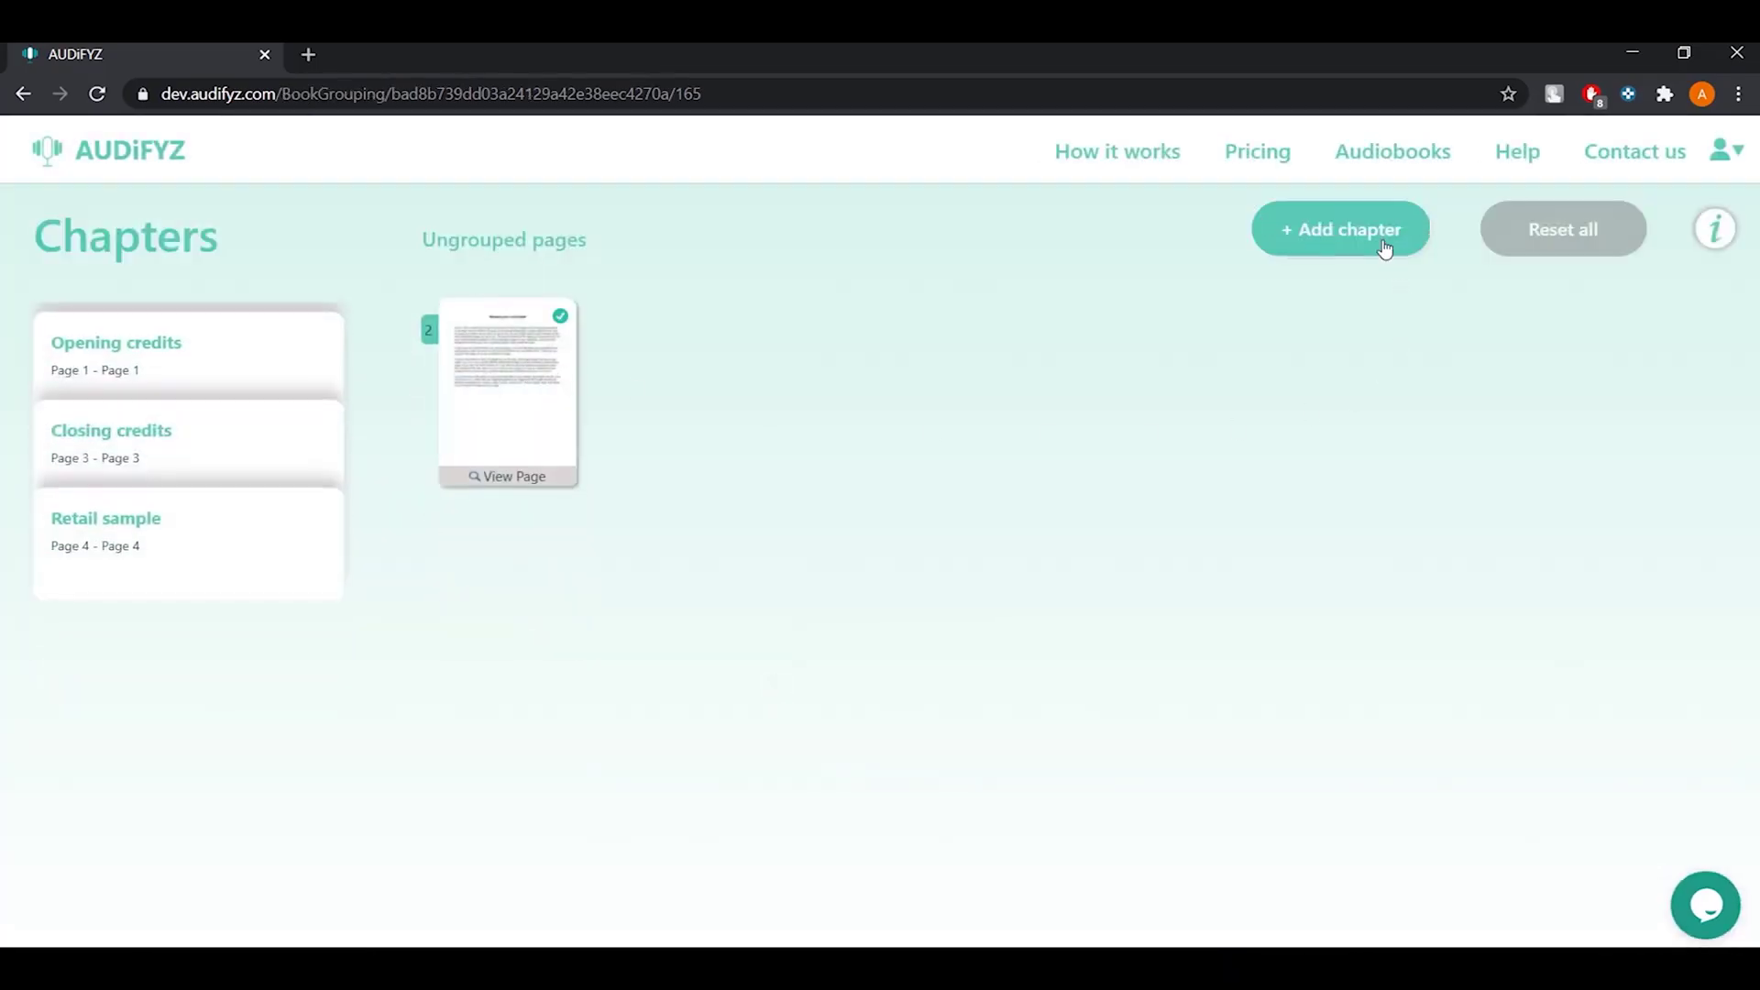
left_click(1385, 247)
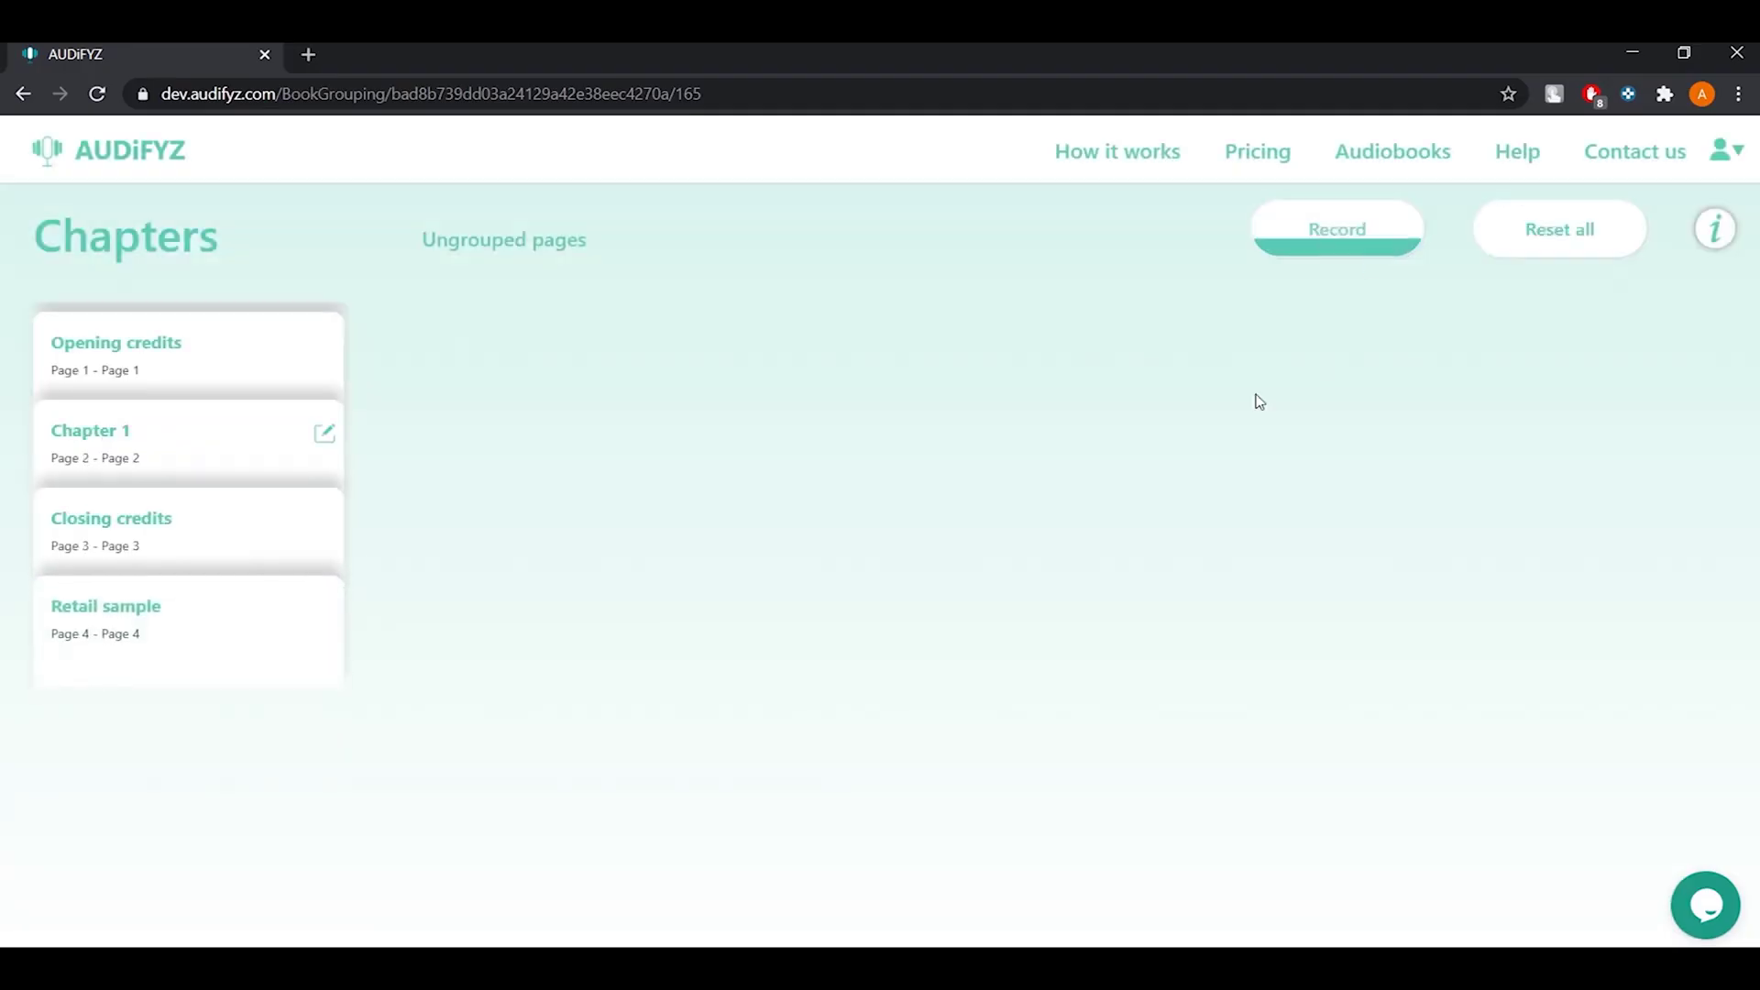
left_click(1341, 242)
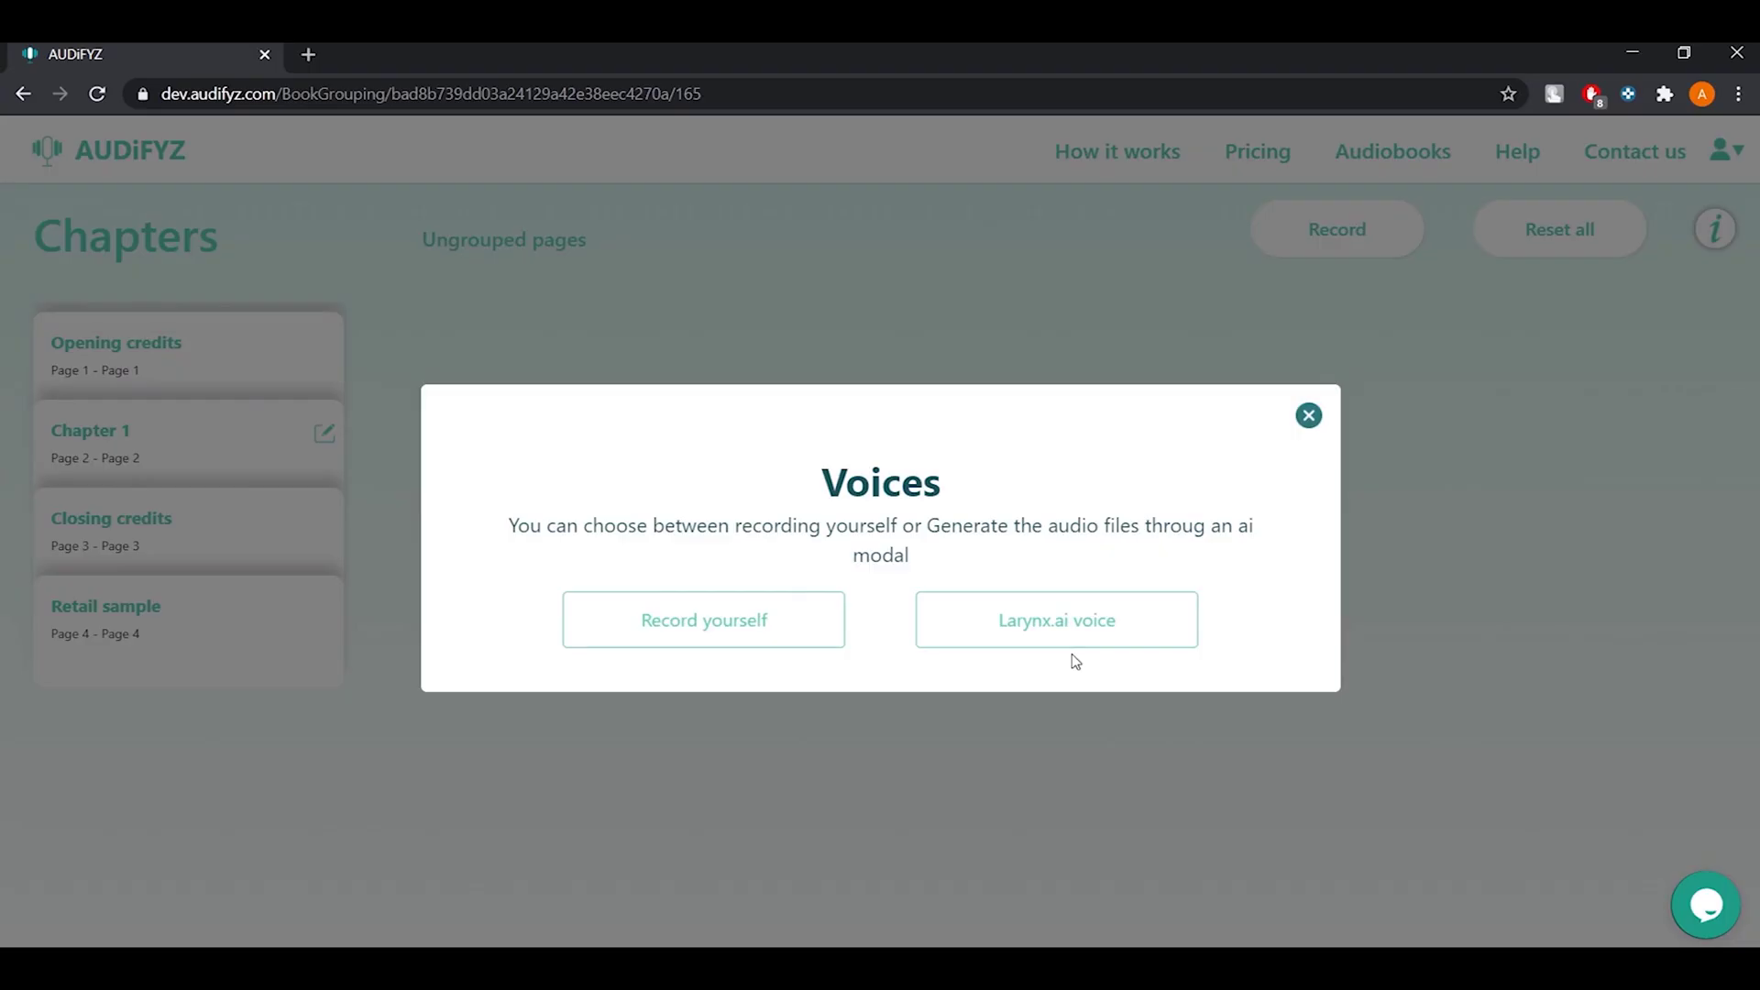
Step: Choose the Larynx.ai neural voice for narration and refocus the browser window
left_click(1046, 637)
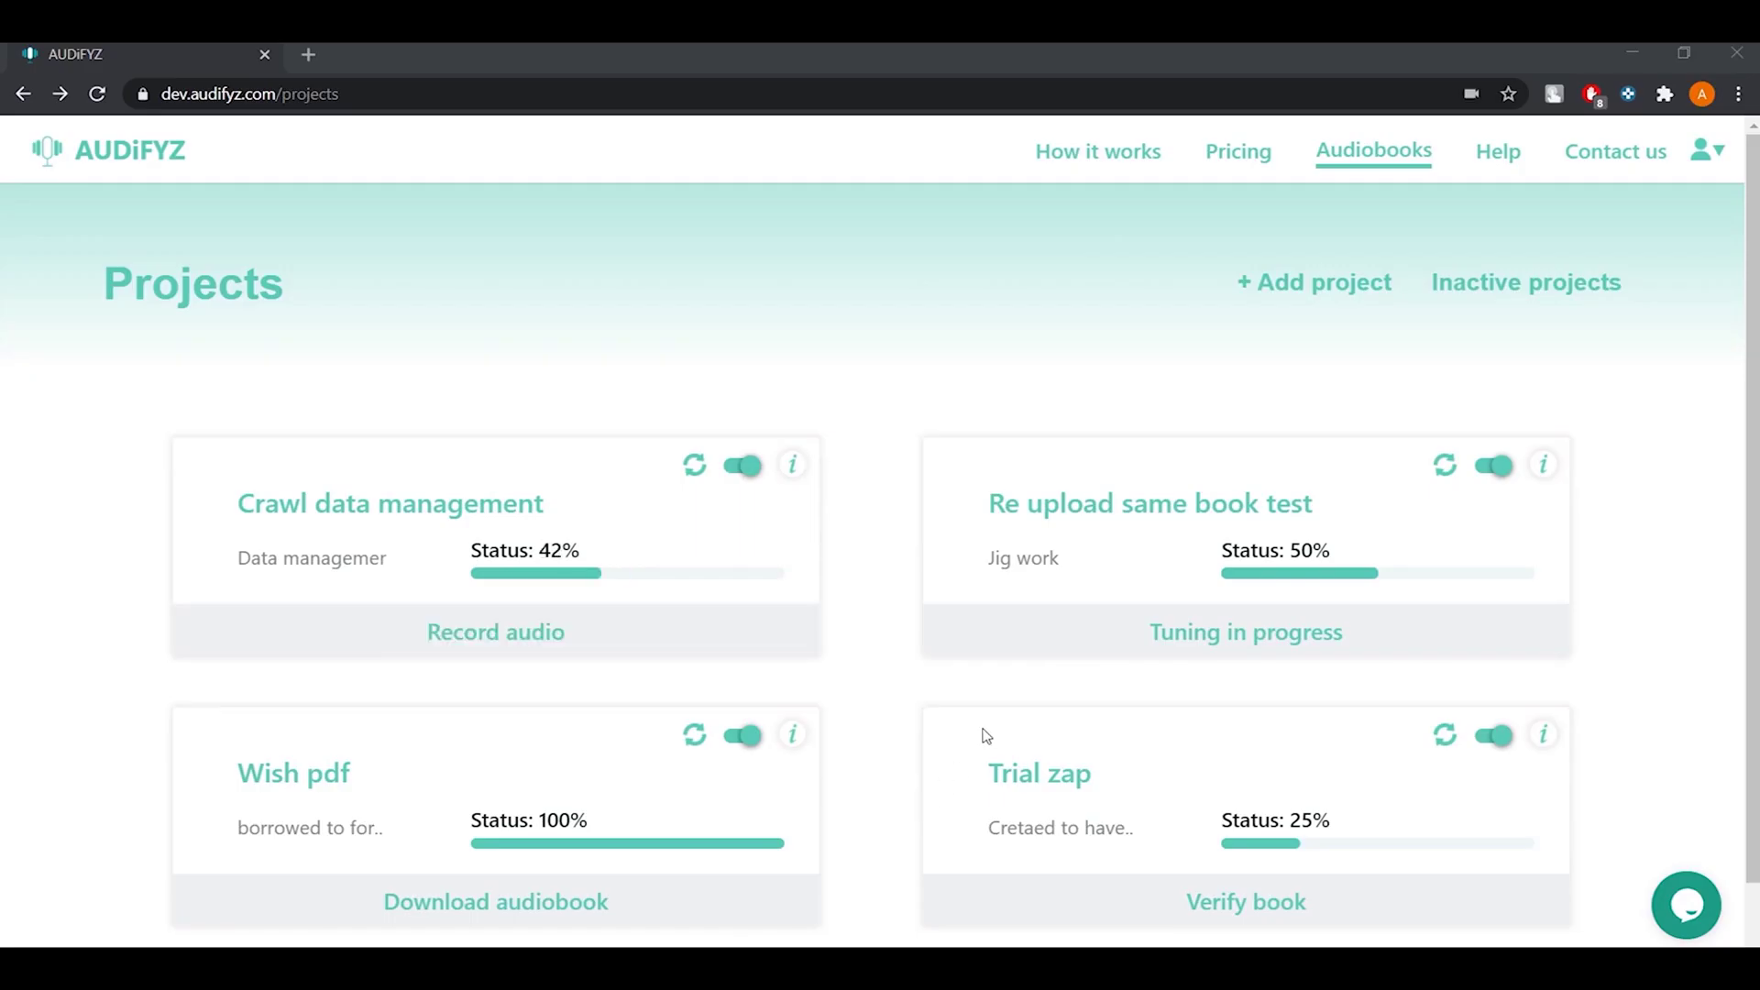
left_click(583, 439)
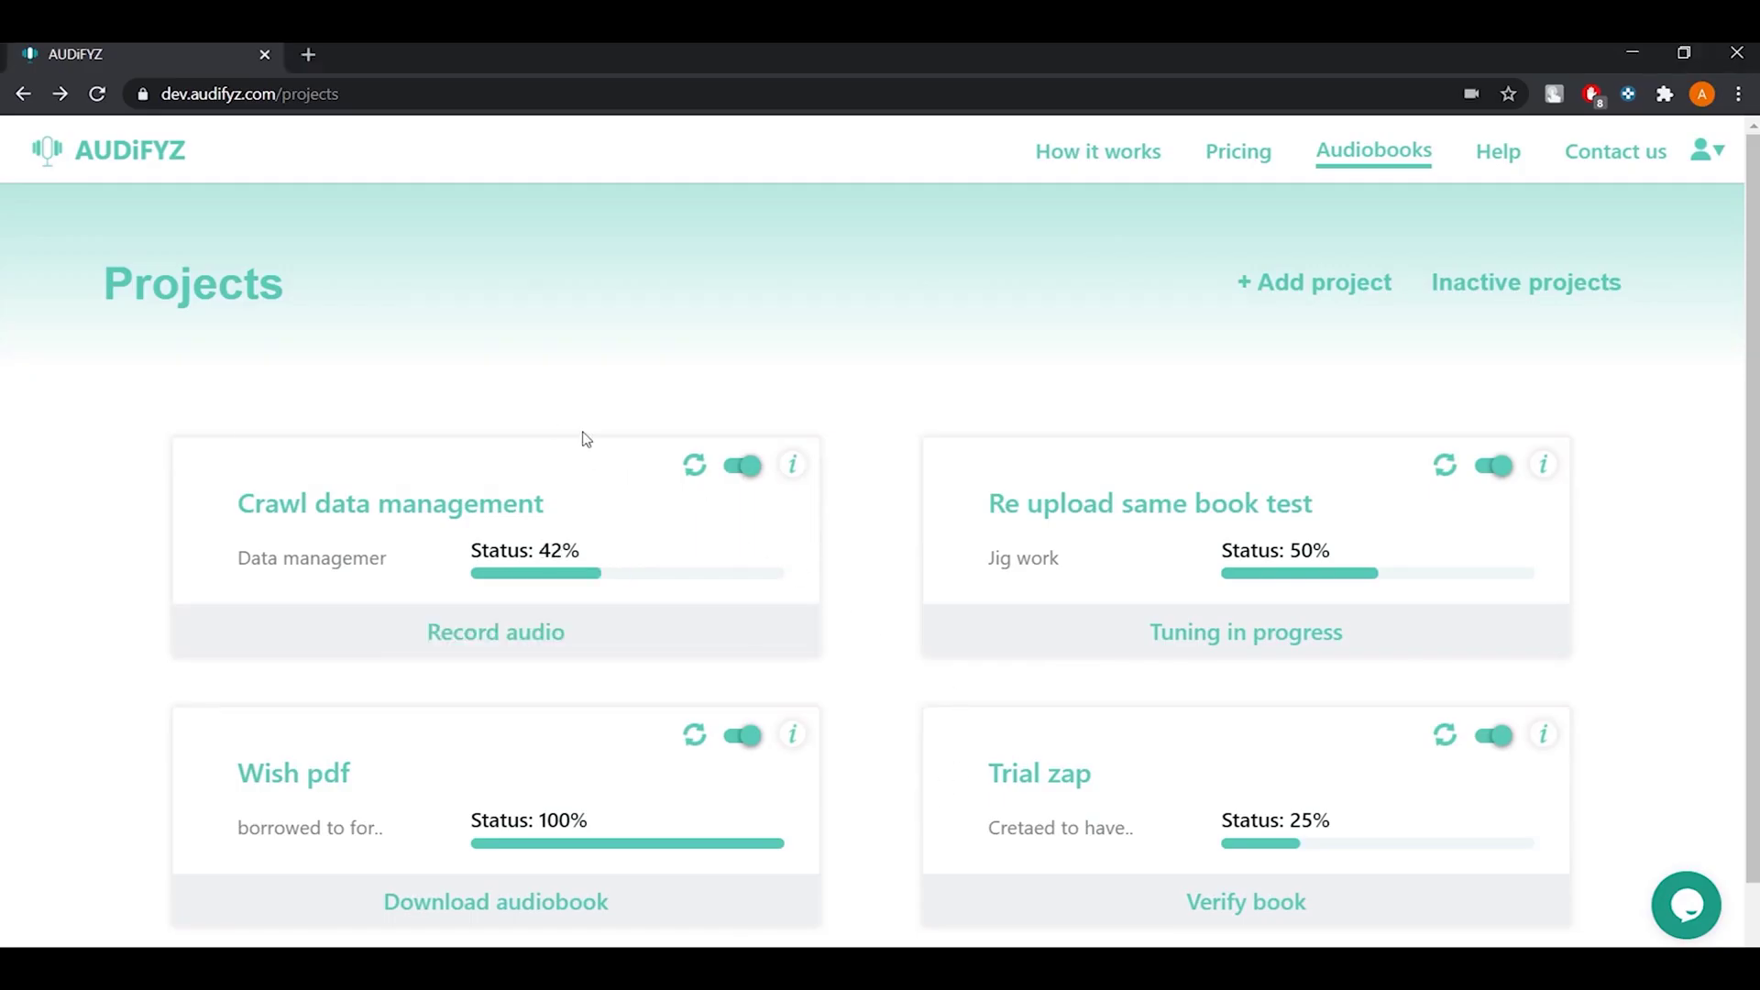
Step: Start Record audio for Crawl data management and view the Noise Profile Record page
left_click(545, 639)
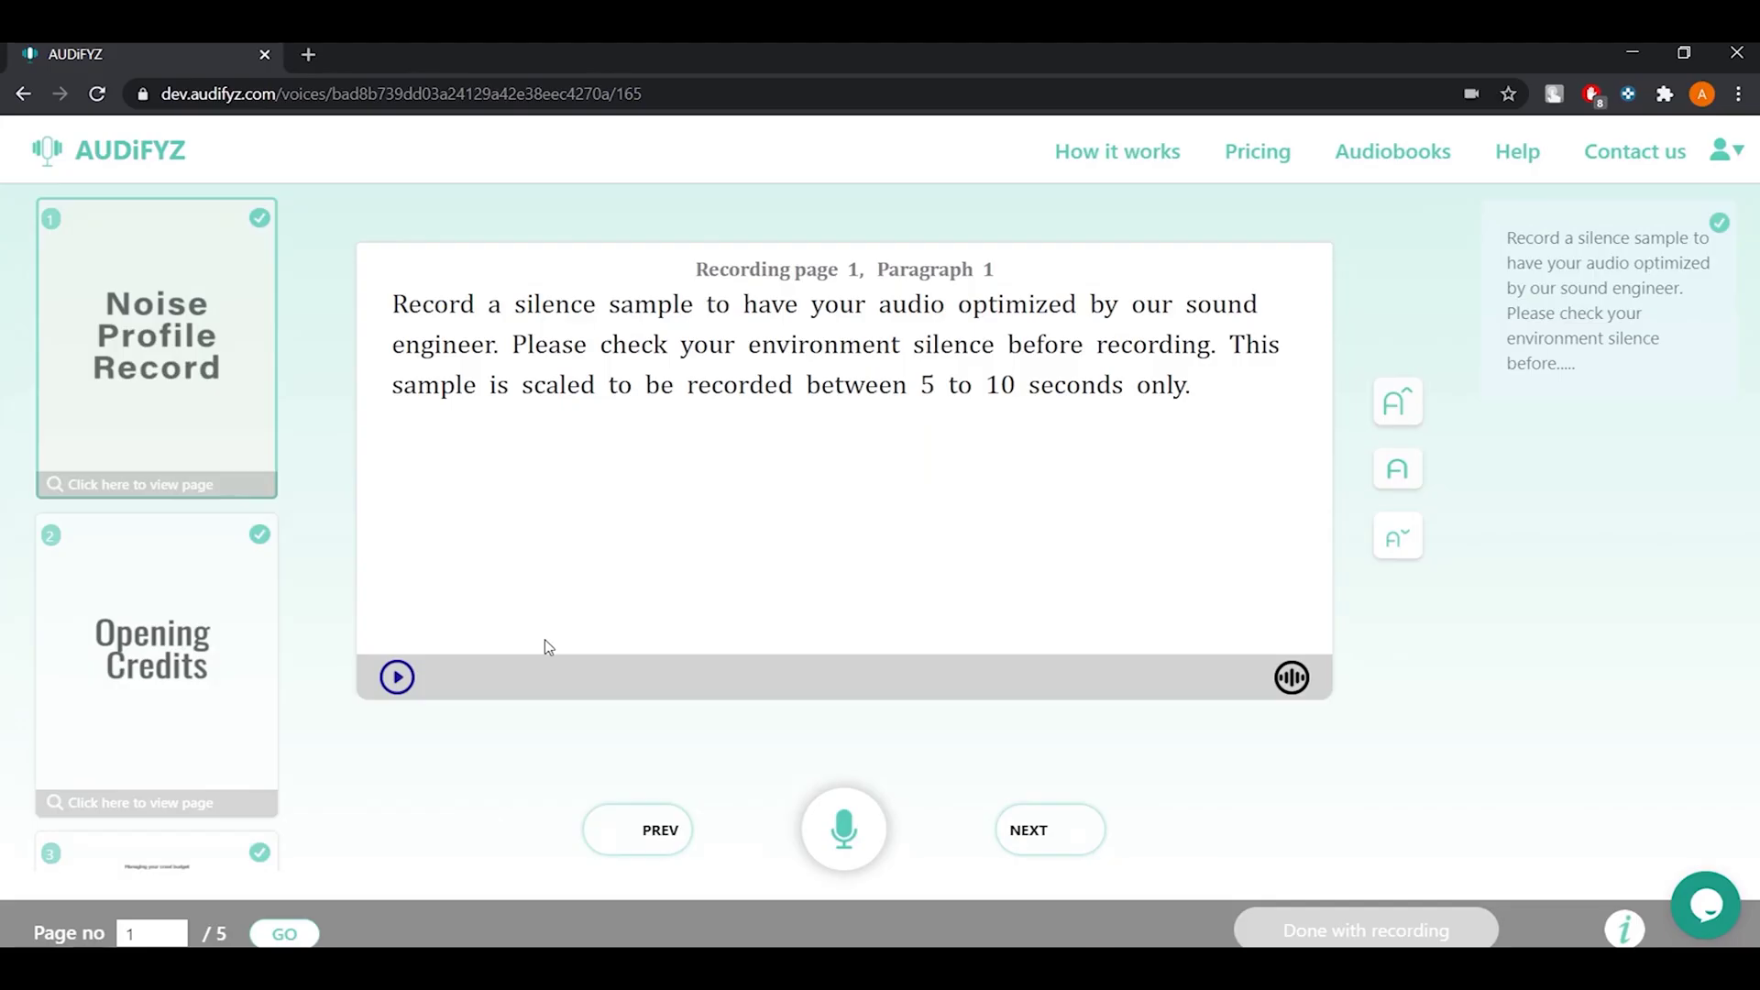
left_click(167, 426)
Step: Play the page 2 Opening Credits narration, then go to page 3 on crawl budget
left_click(144, 689)
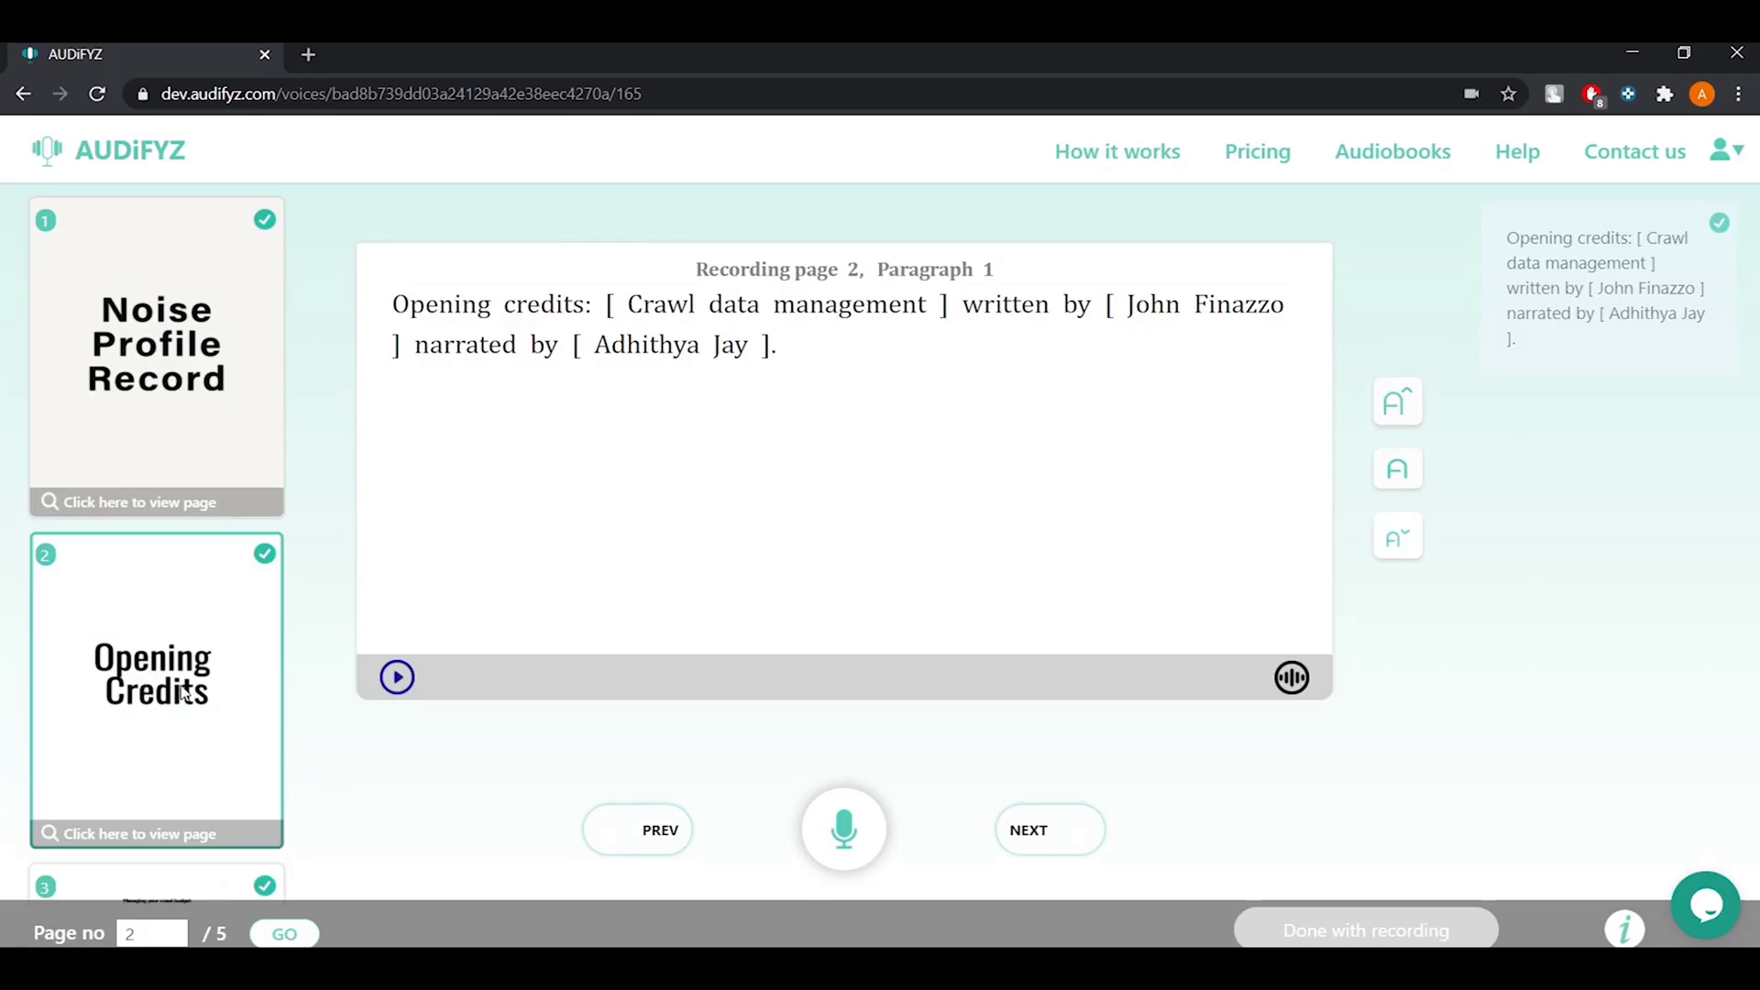
left_click(398, 674)
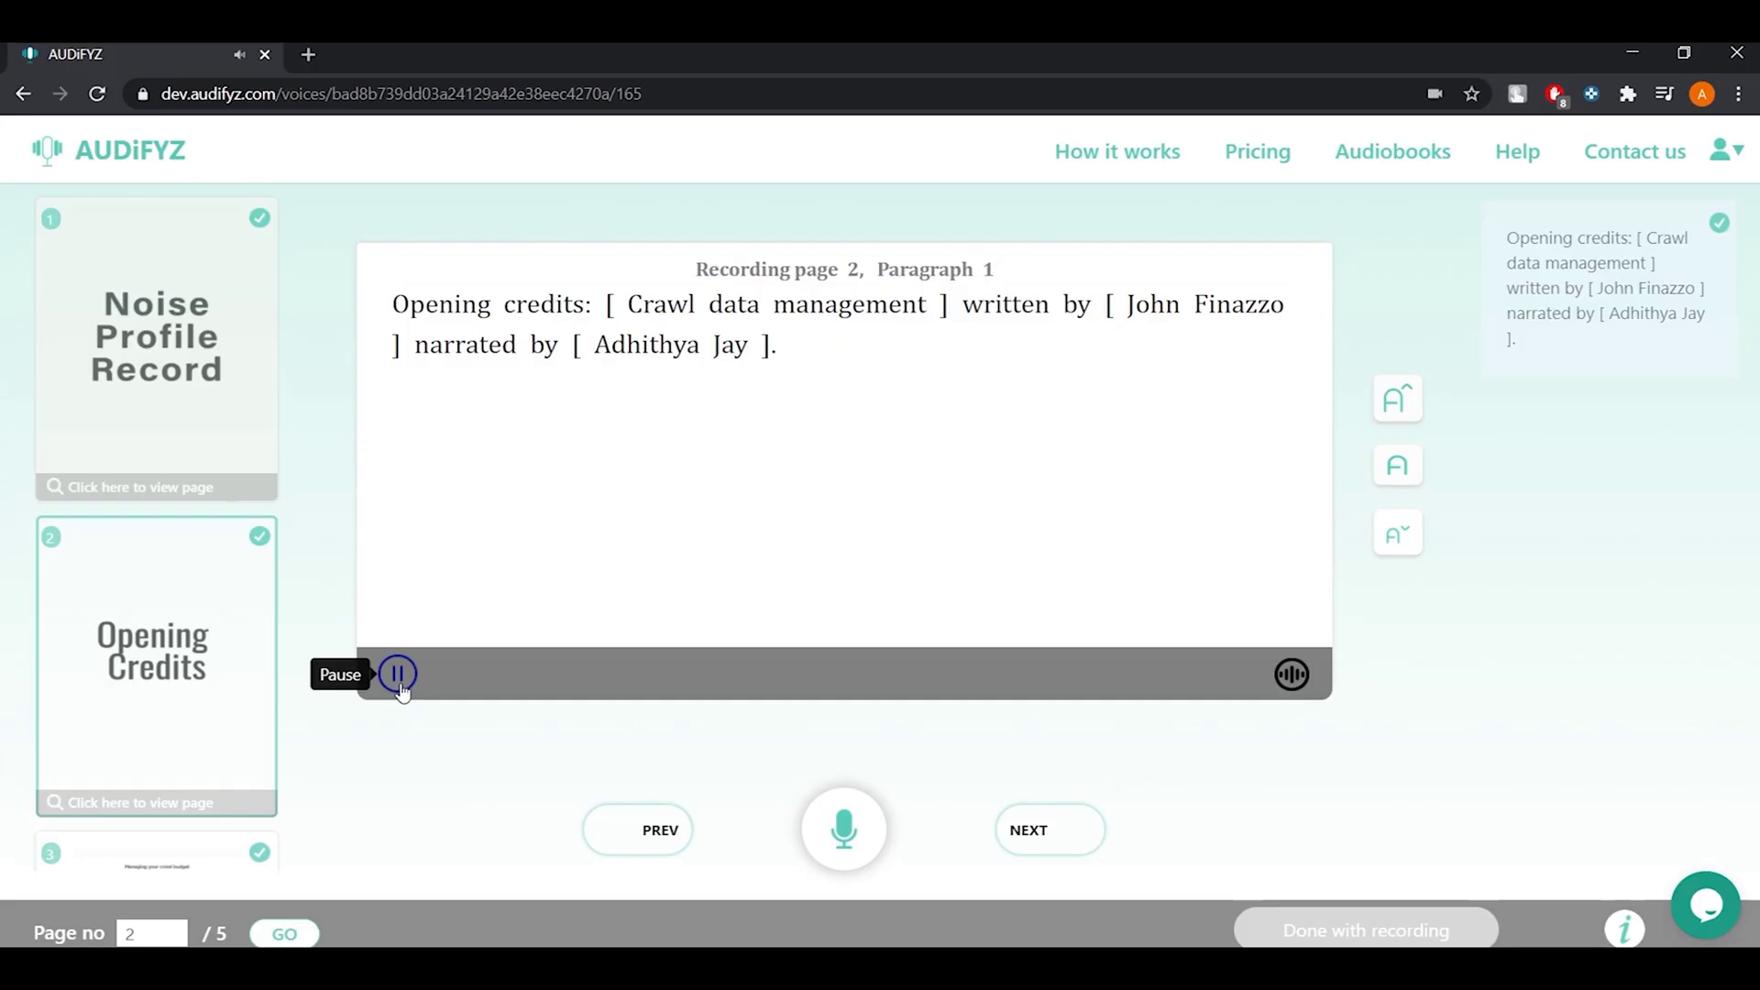
scroll(184, 669, "down", 1)
scroll(183, 669, "down", 1)
scroll(184, 668, "down", 1)
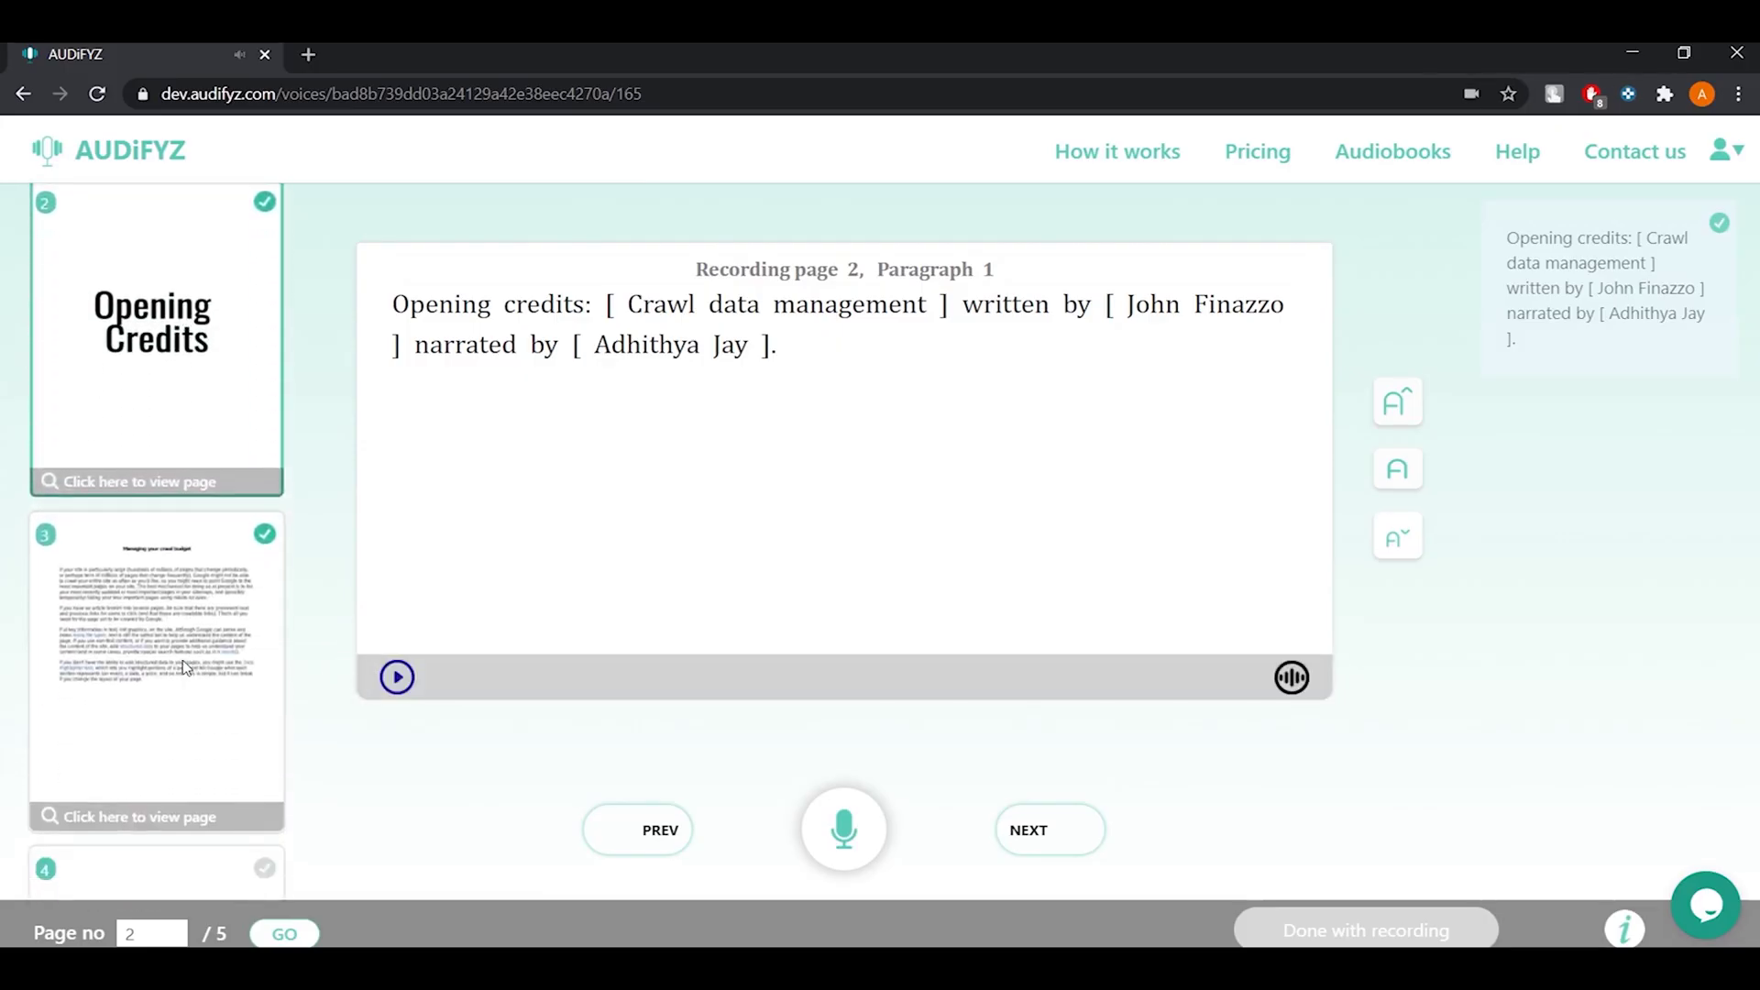
left_click(182, 669)
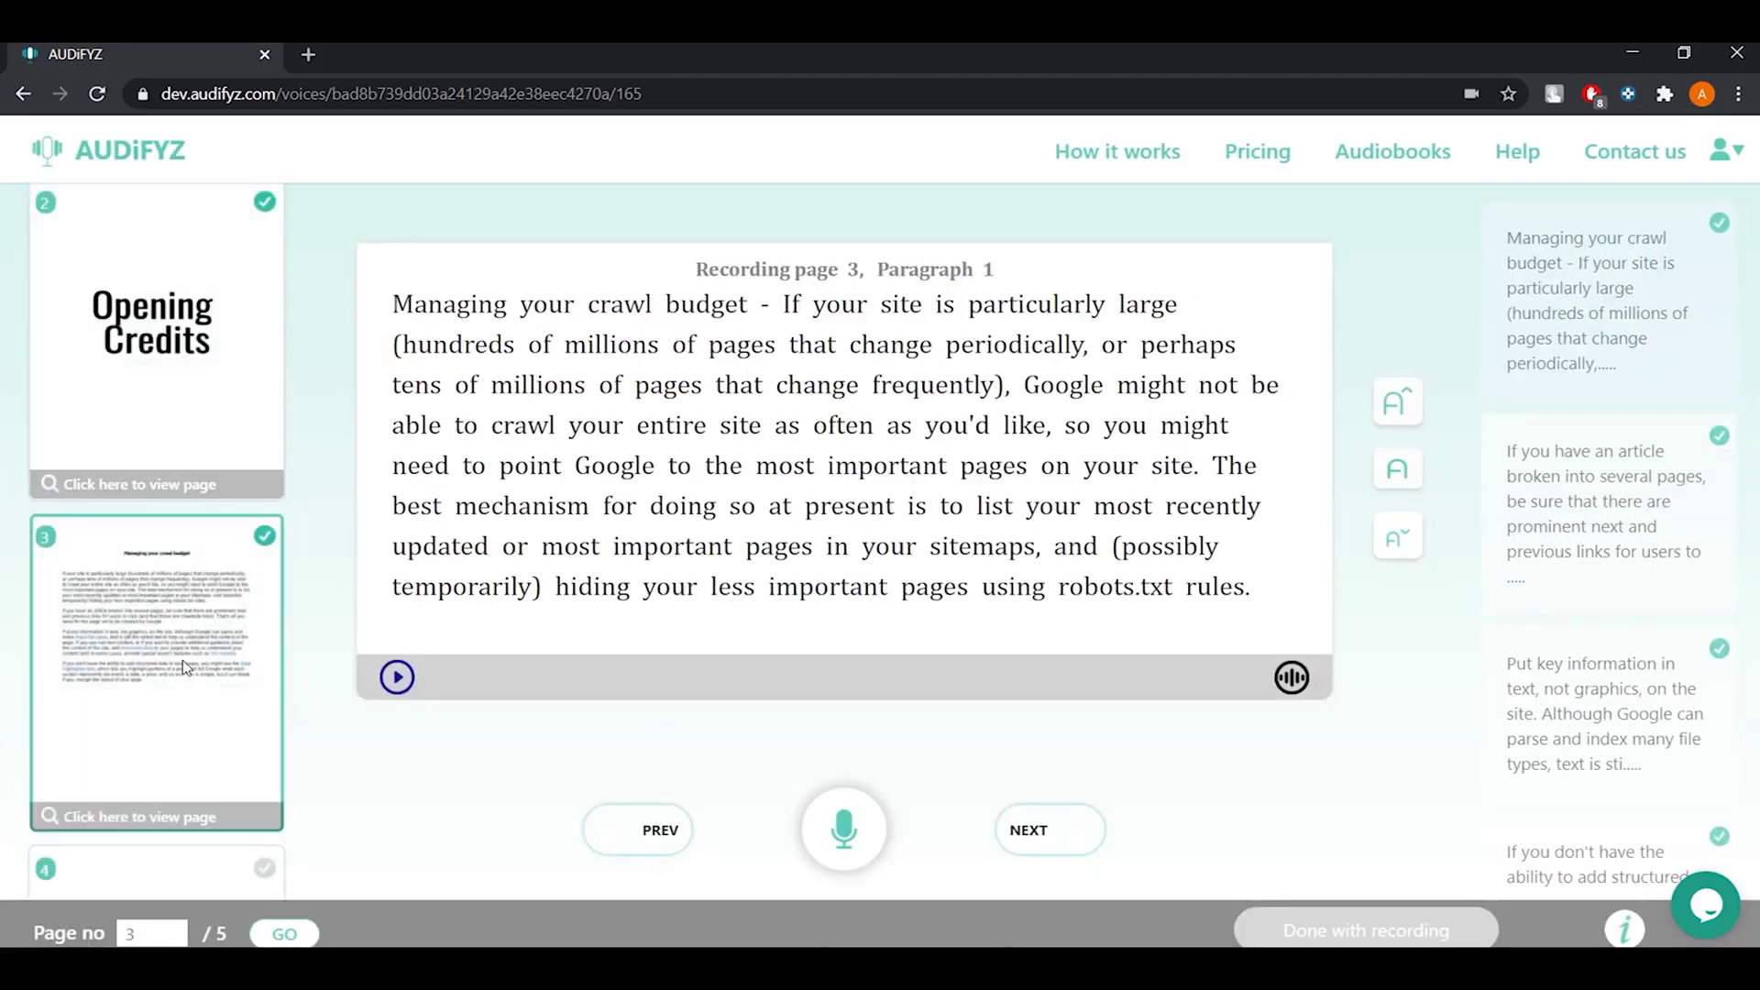
Step: Play paragraph 1 on crawl budget, then play paragraph 3 on key information in text
left_click(396, 675)
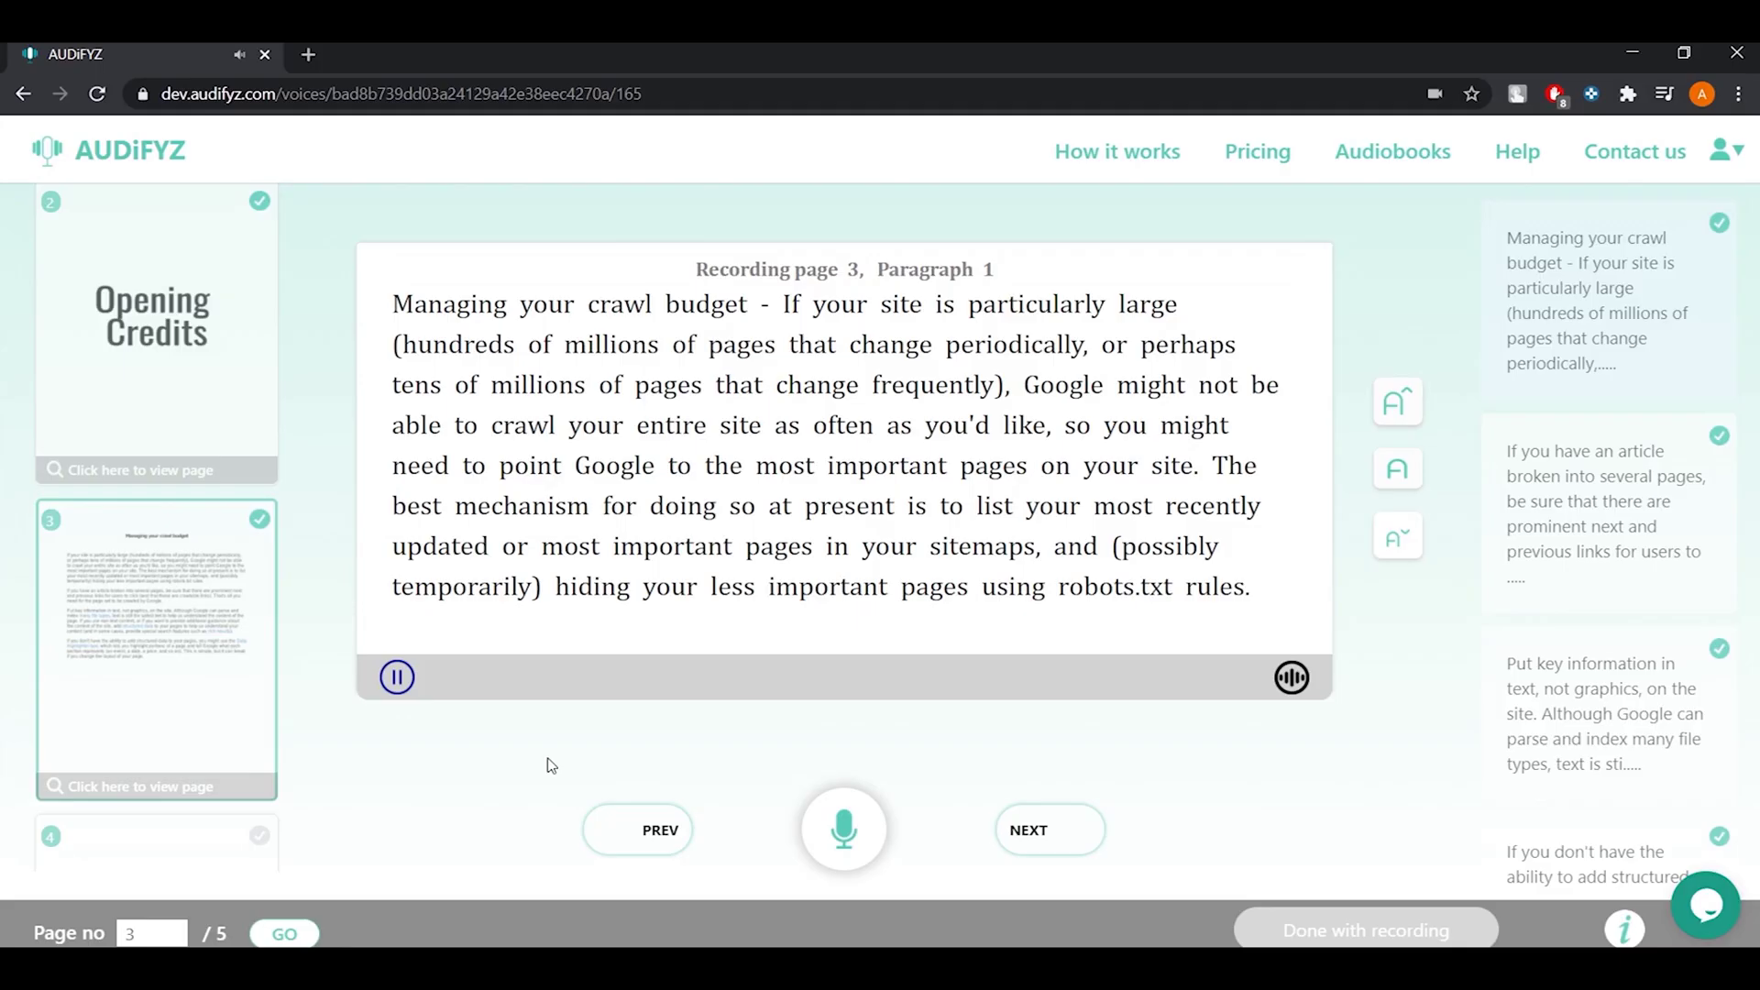
left_click(398, 677)
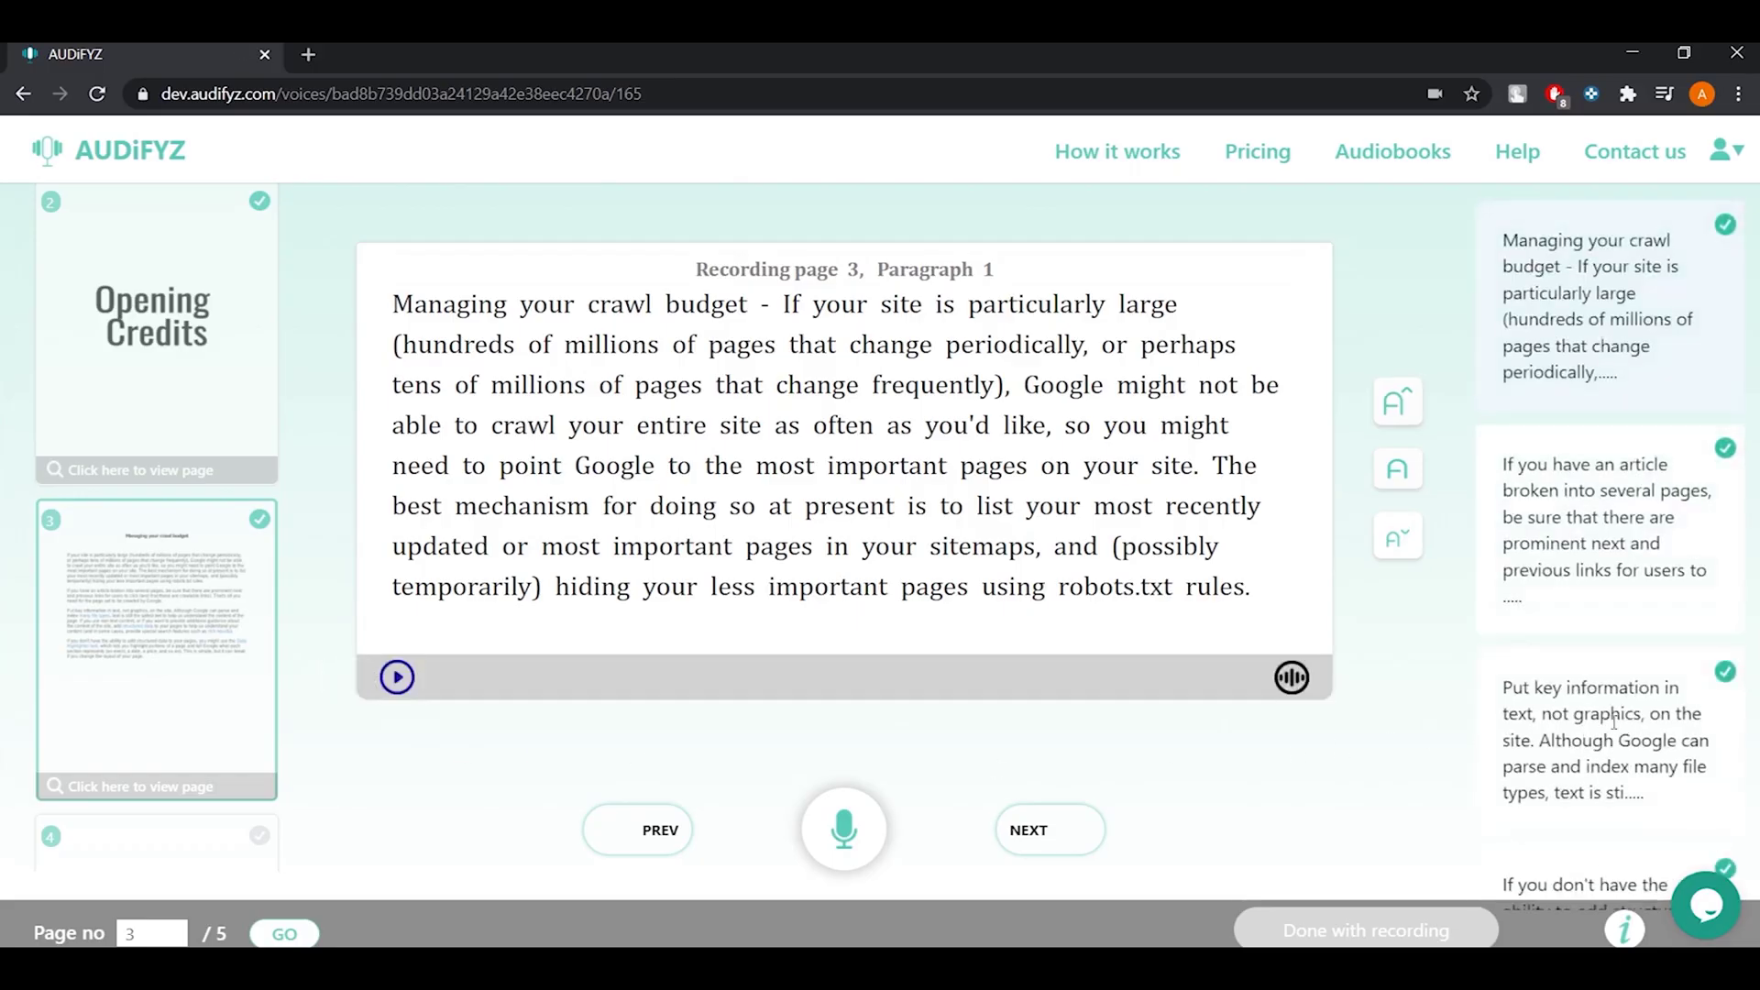
left_click(1651, 768)
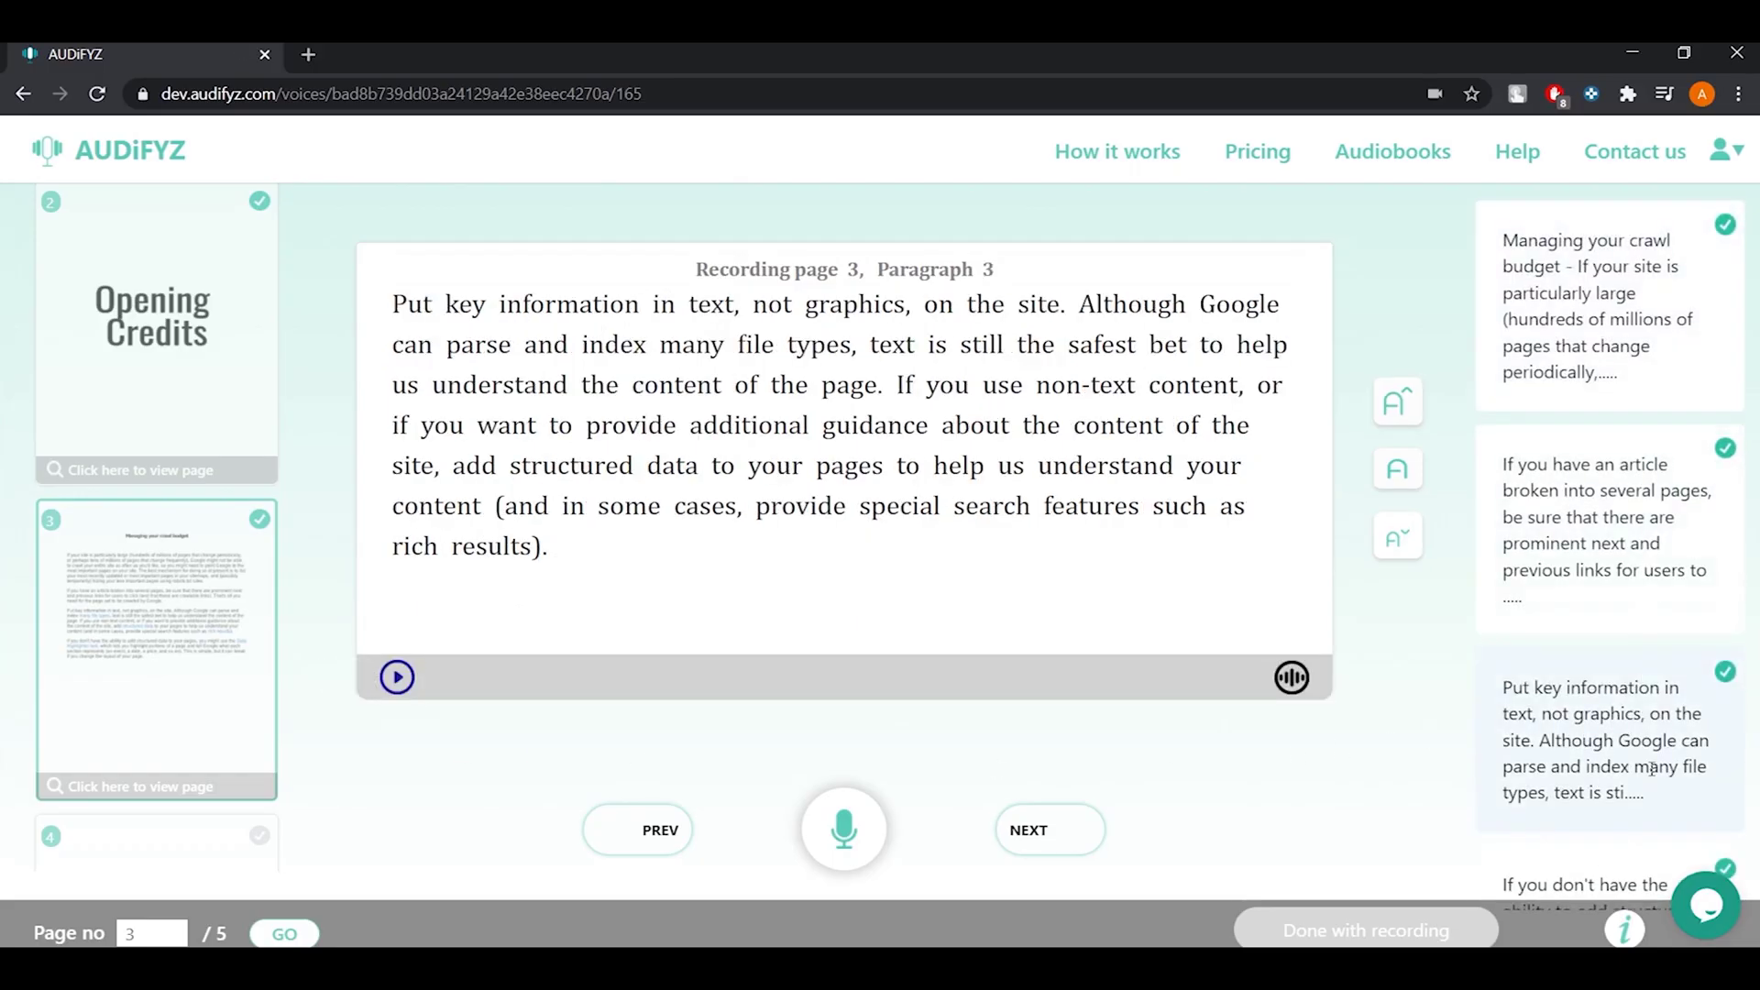
left_click(398, 676)
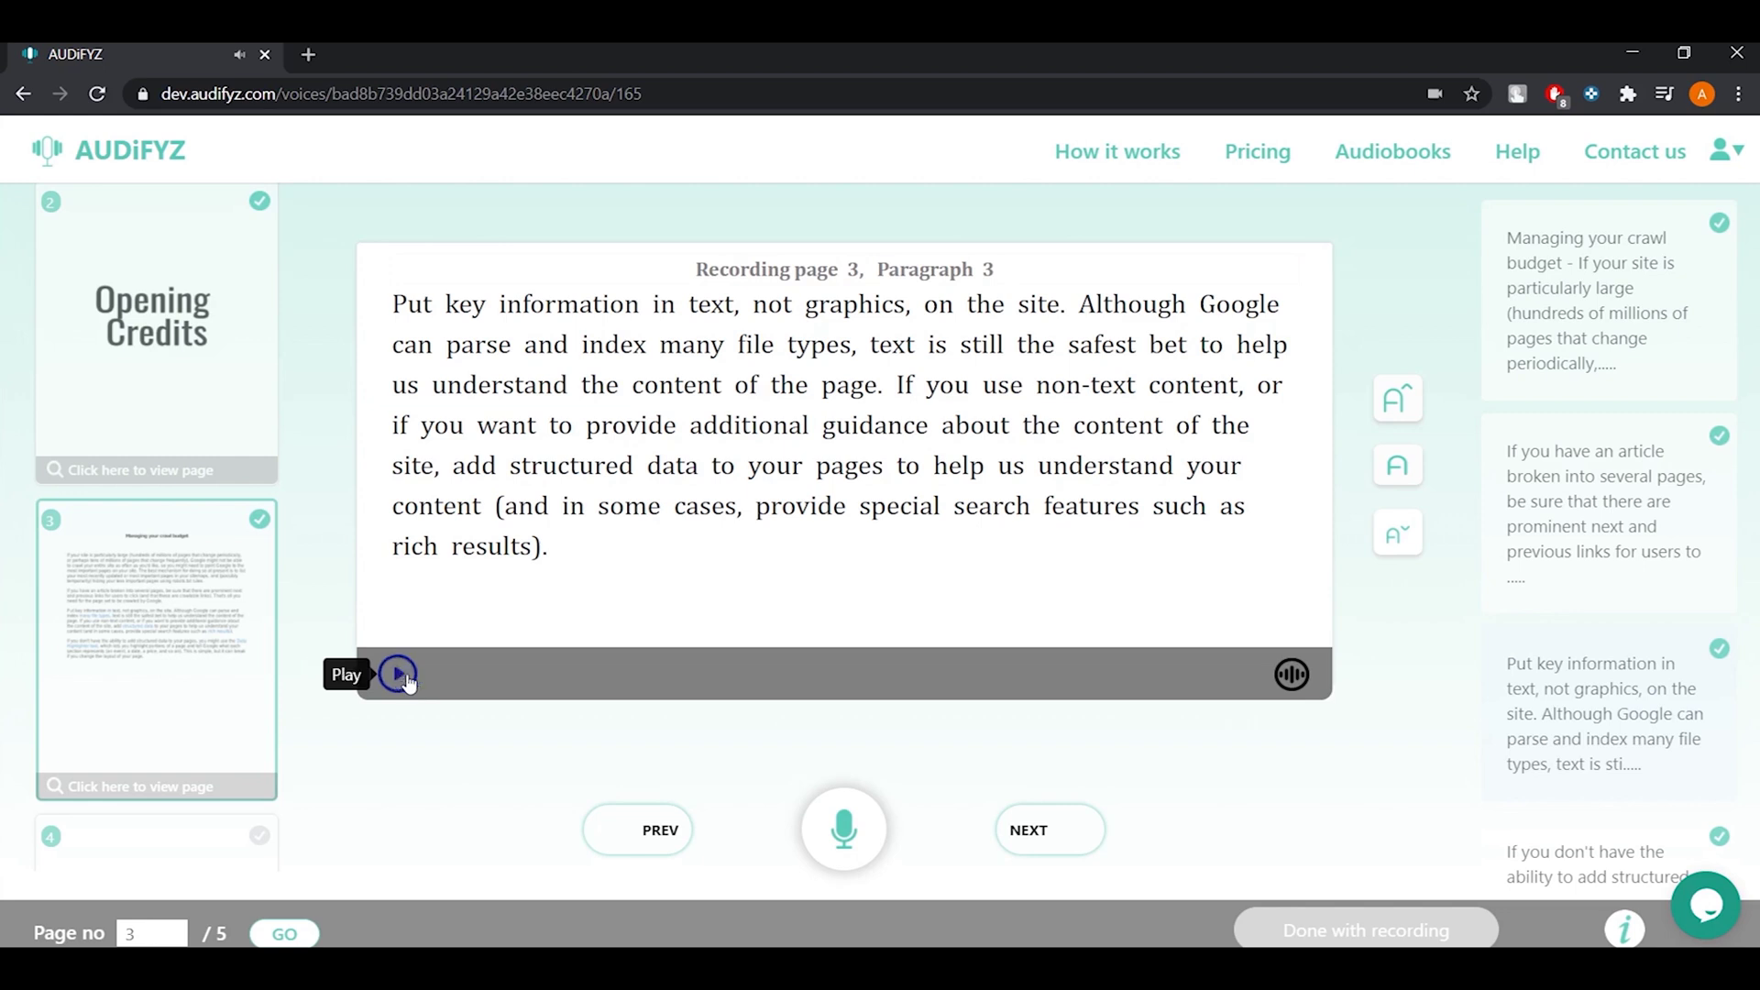
left_click(399, 678)
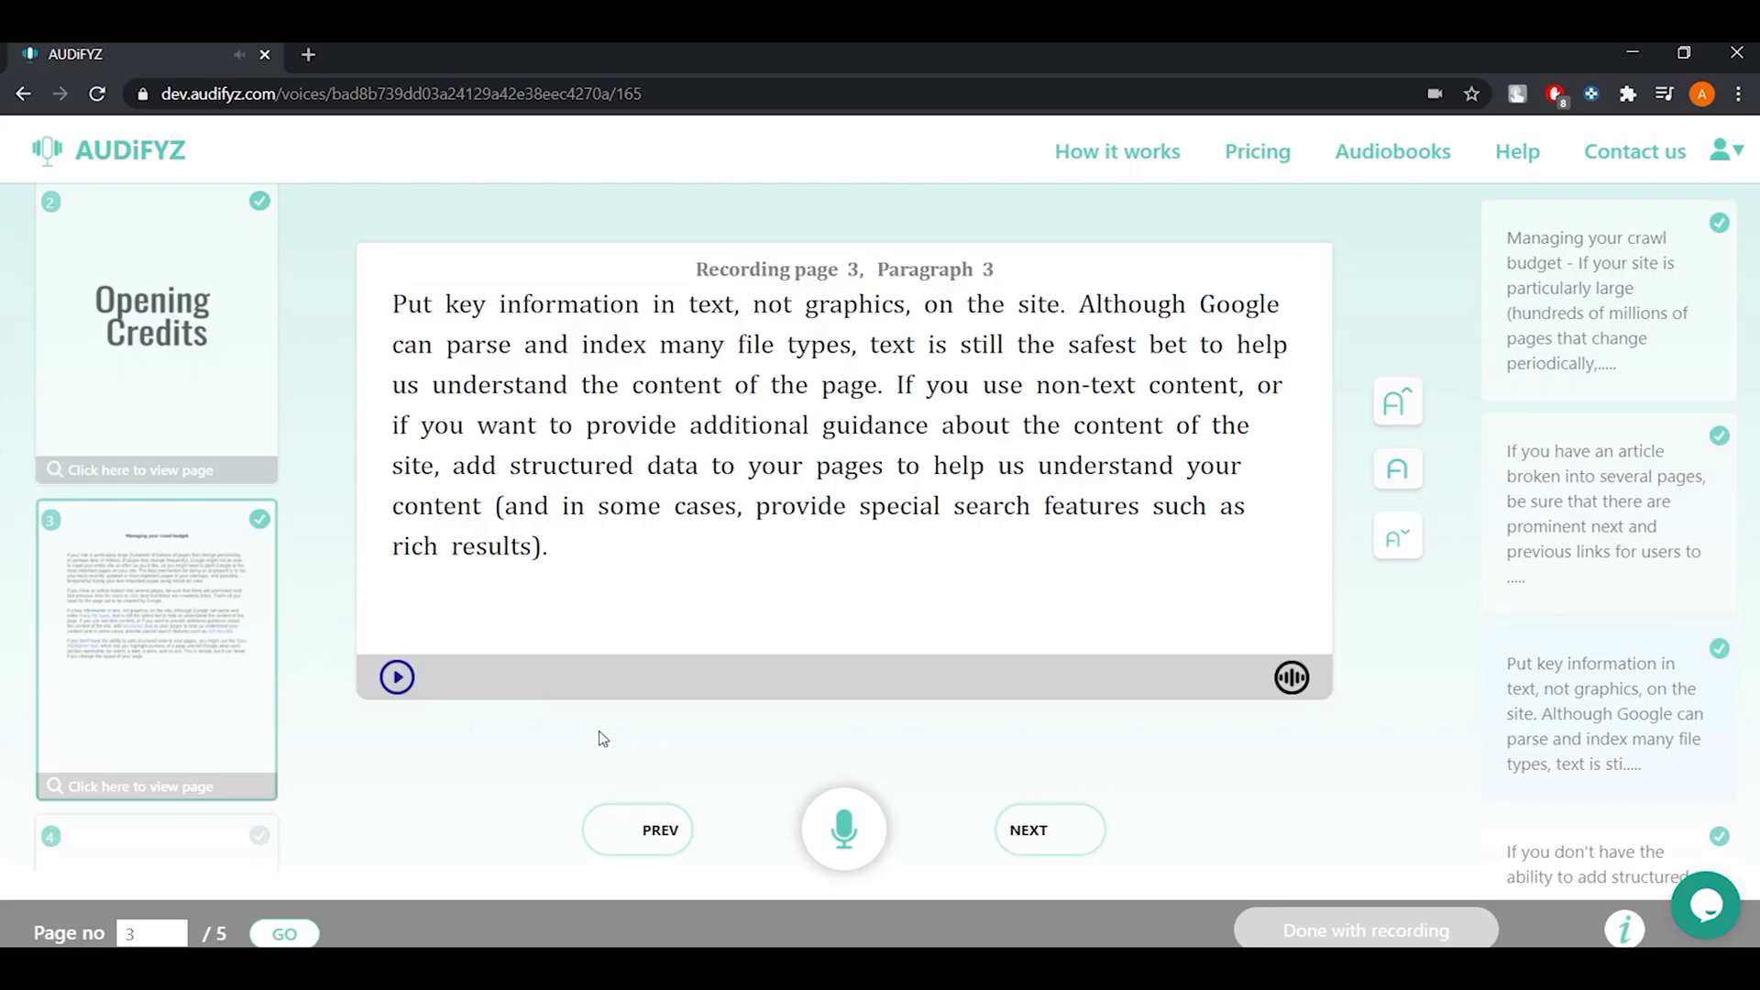
scroll(1673, 722, "down", 2)
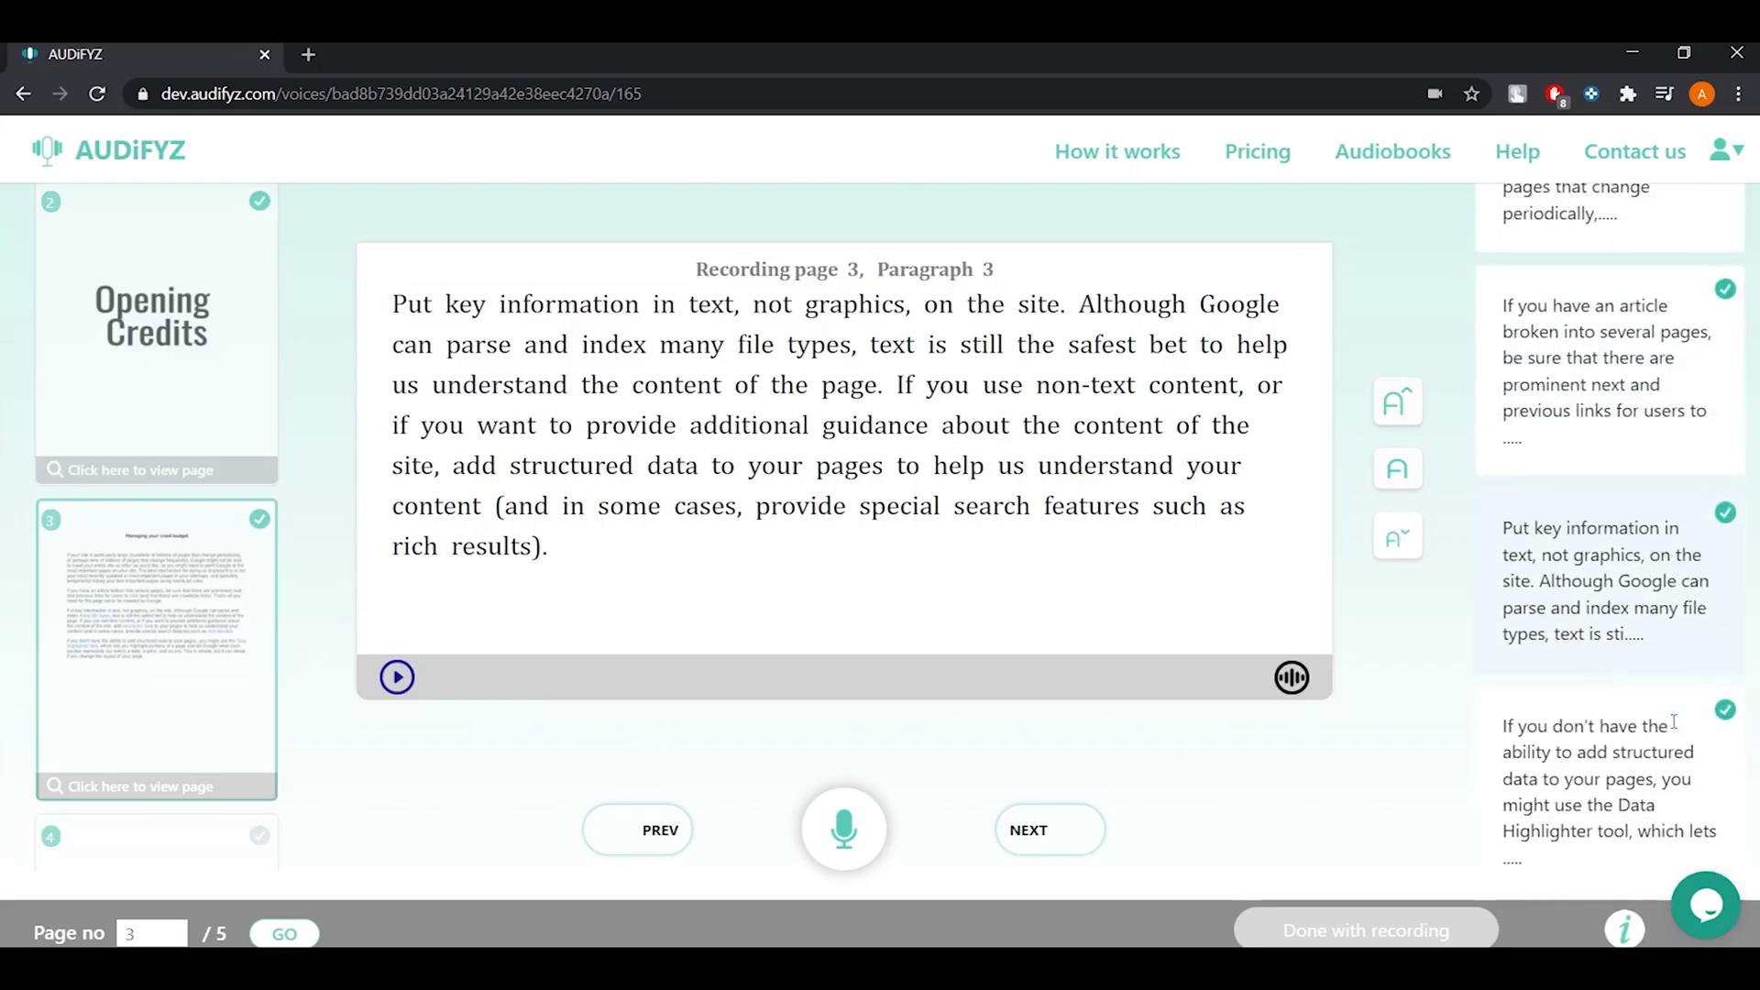
scroll(1674, 722, "up", 2)
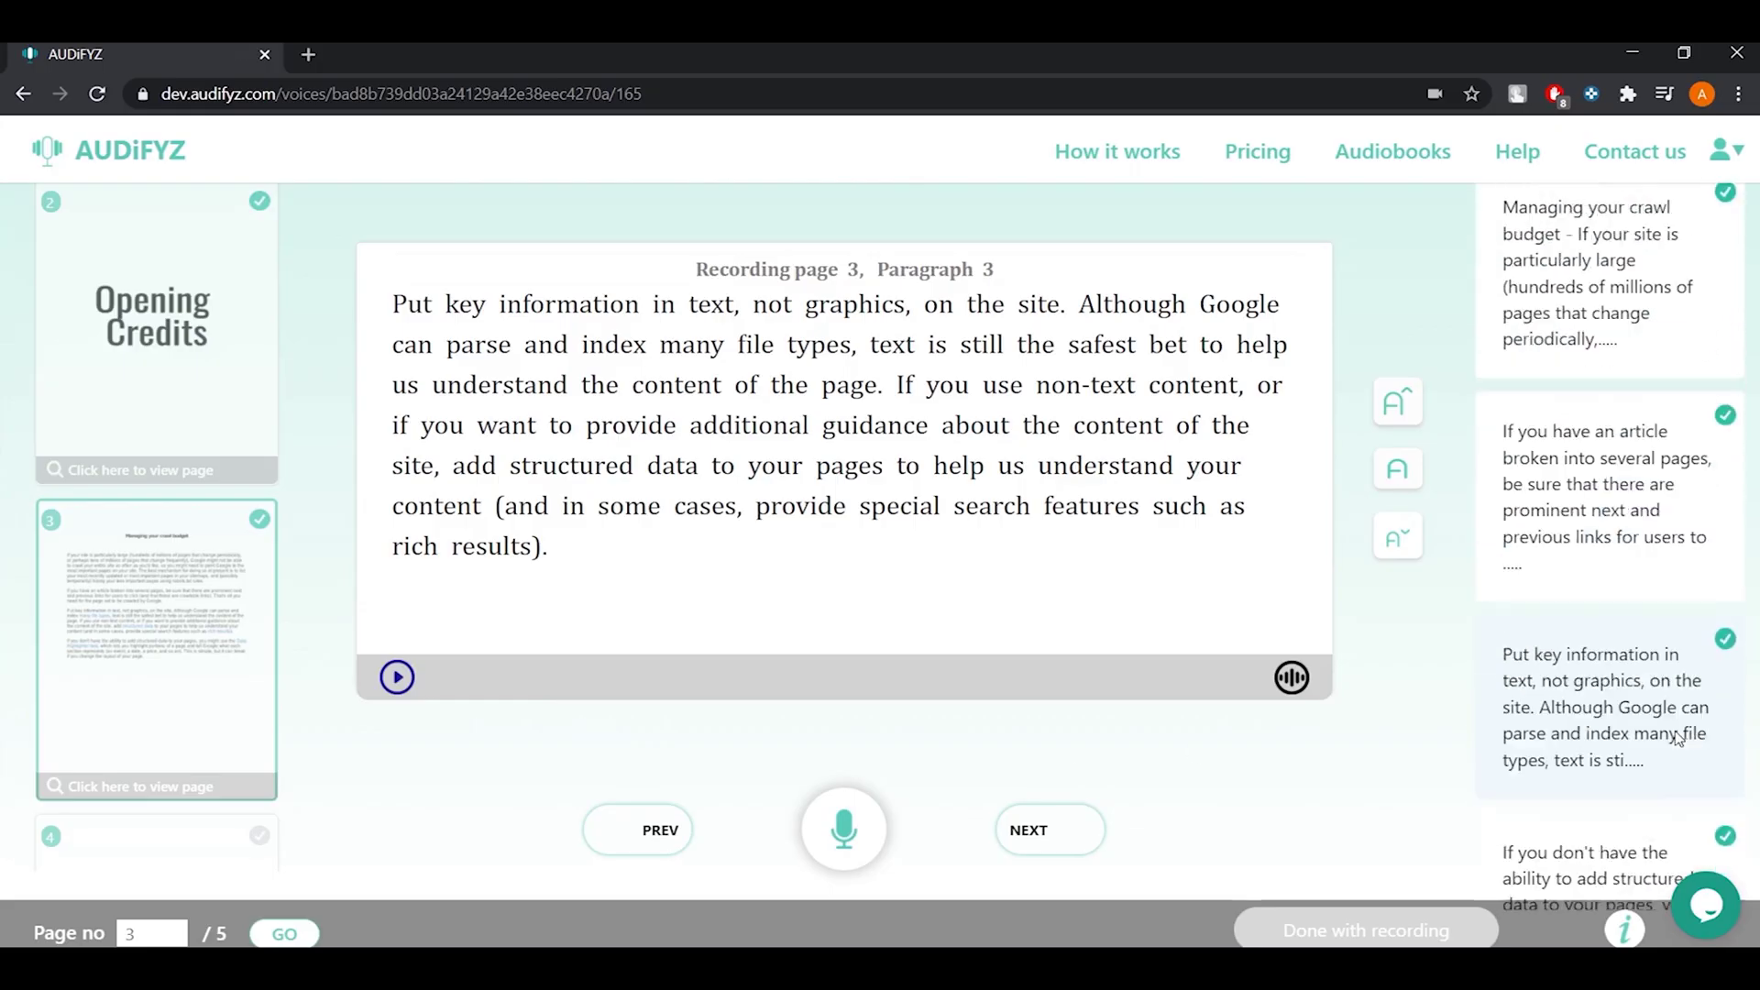
Step: Cut the sharp 16–17 second spike out of paragraph 3's audio
left_click(1294, 673)
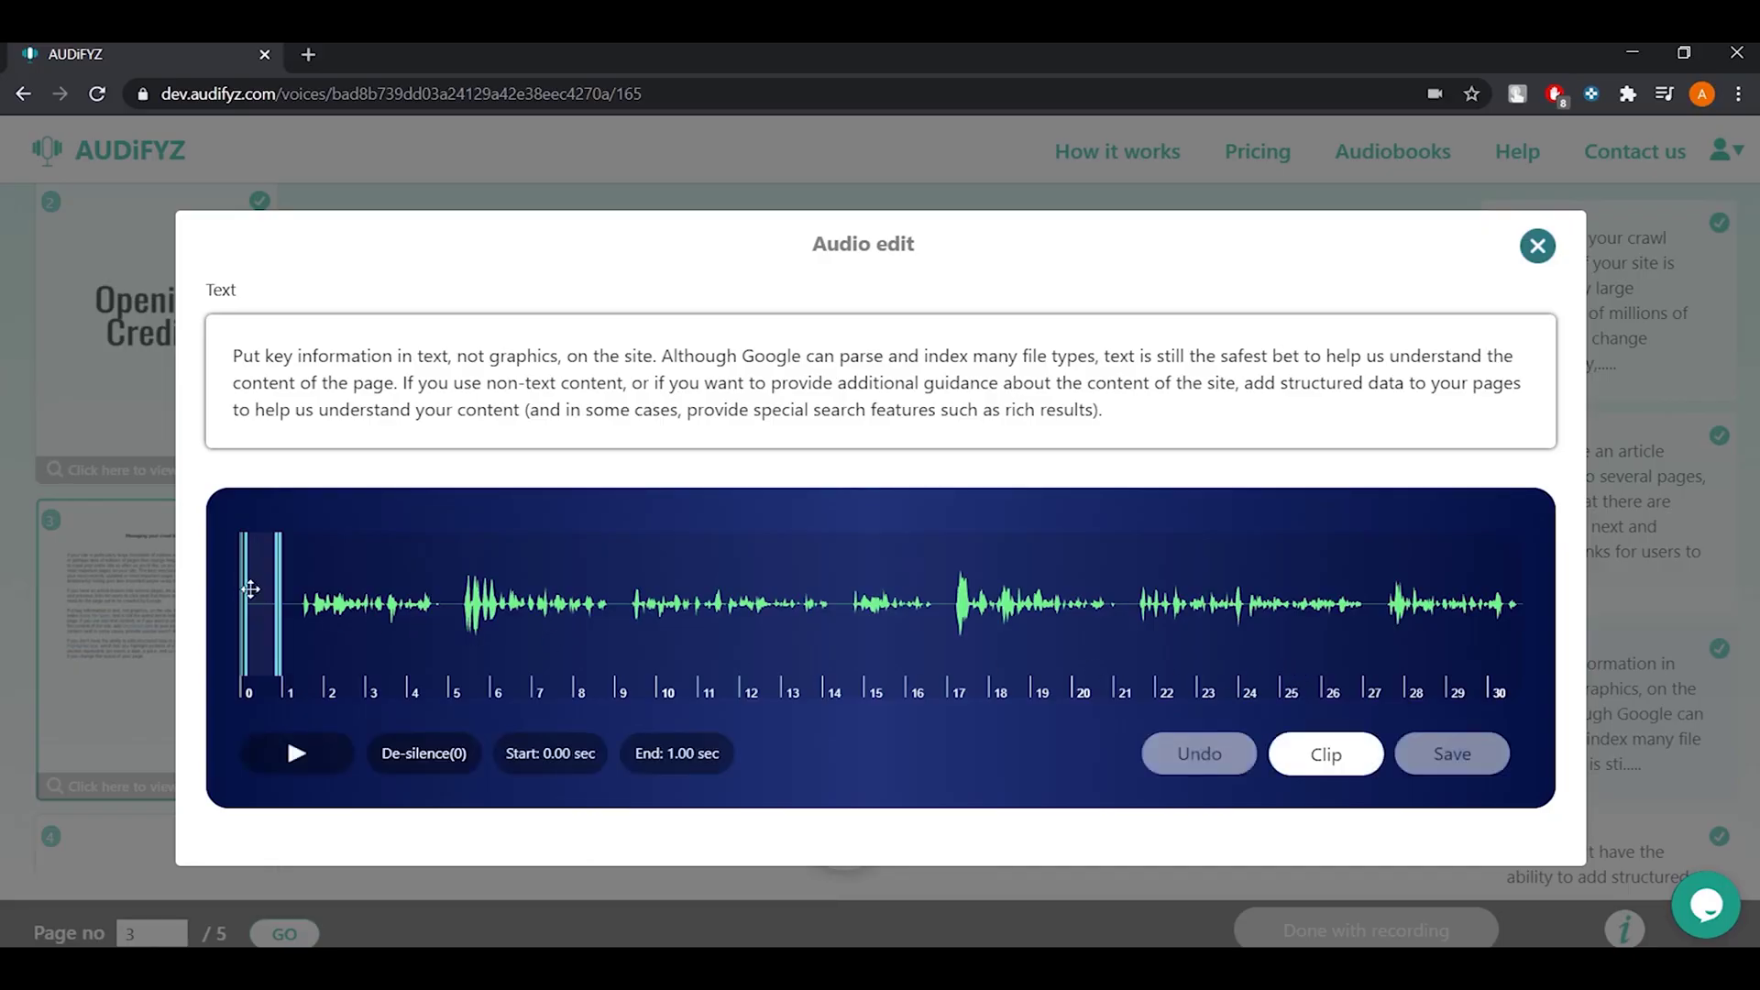
mouse_move(250, 589)
left_mouse_down()
mouse_move(921, 646)
mouse_move(934, 605)
left_mouse_up()
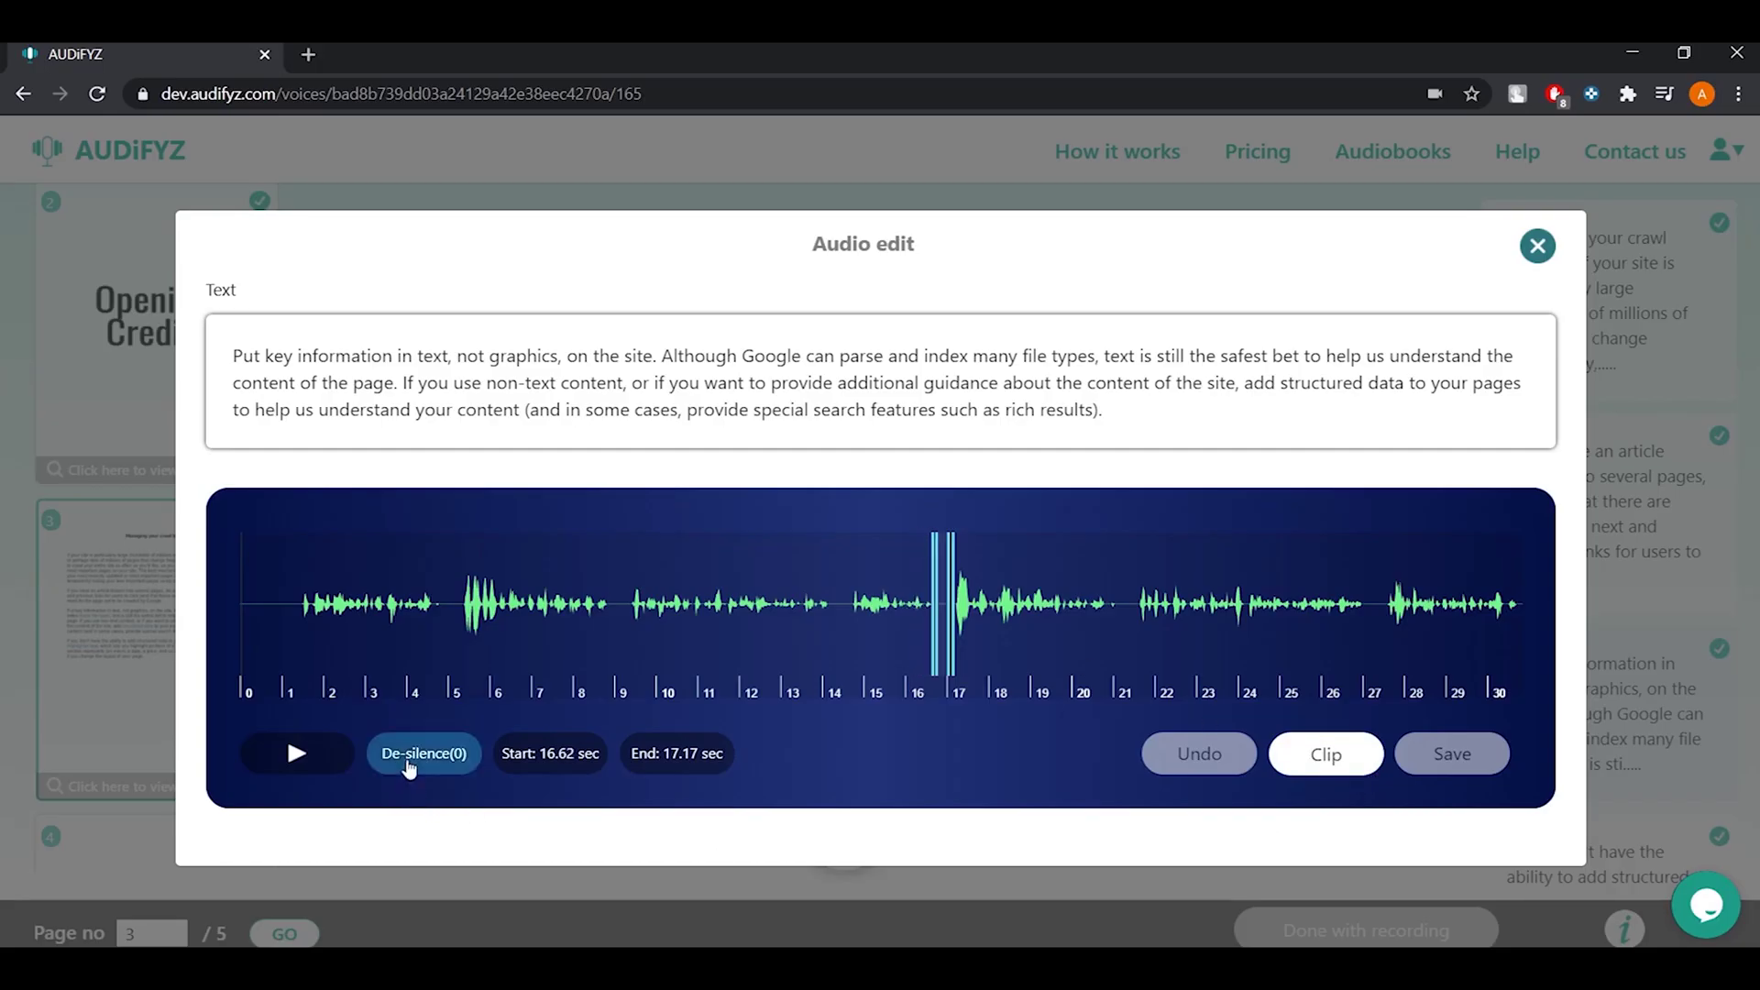
left_click(409, 767)
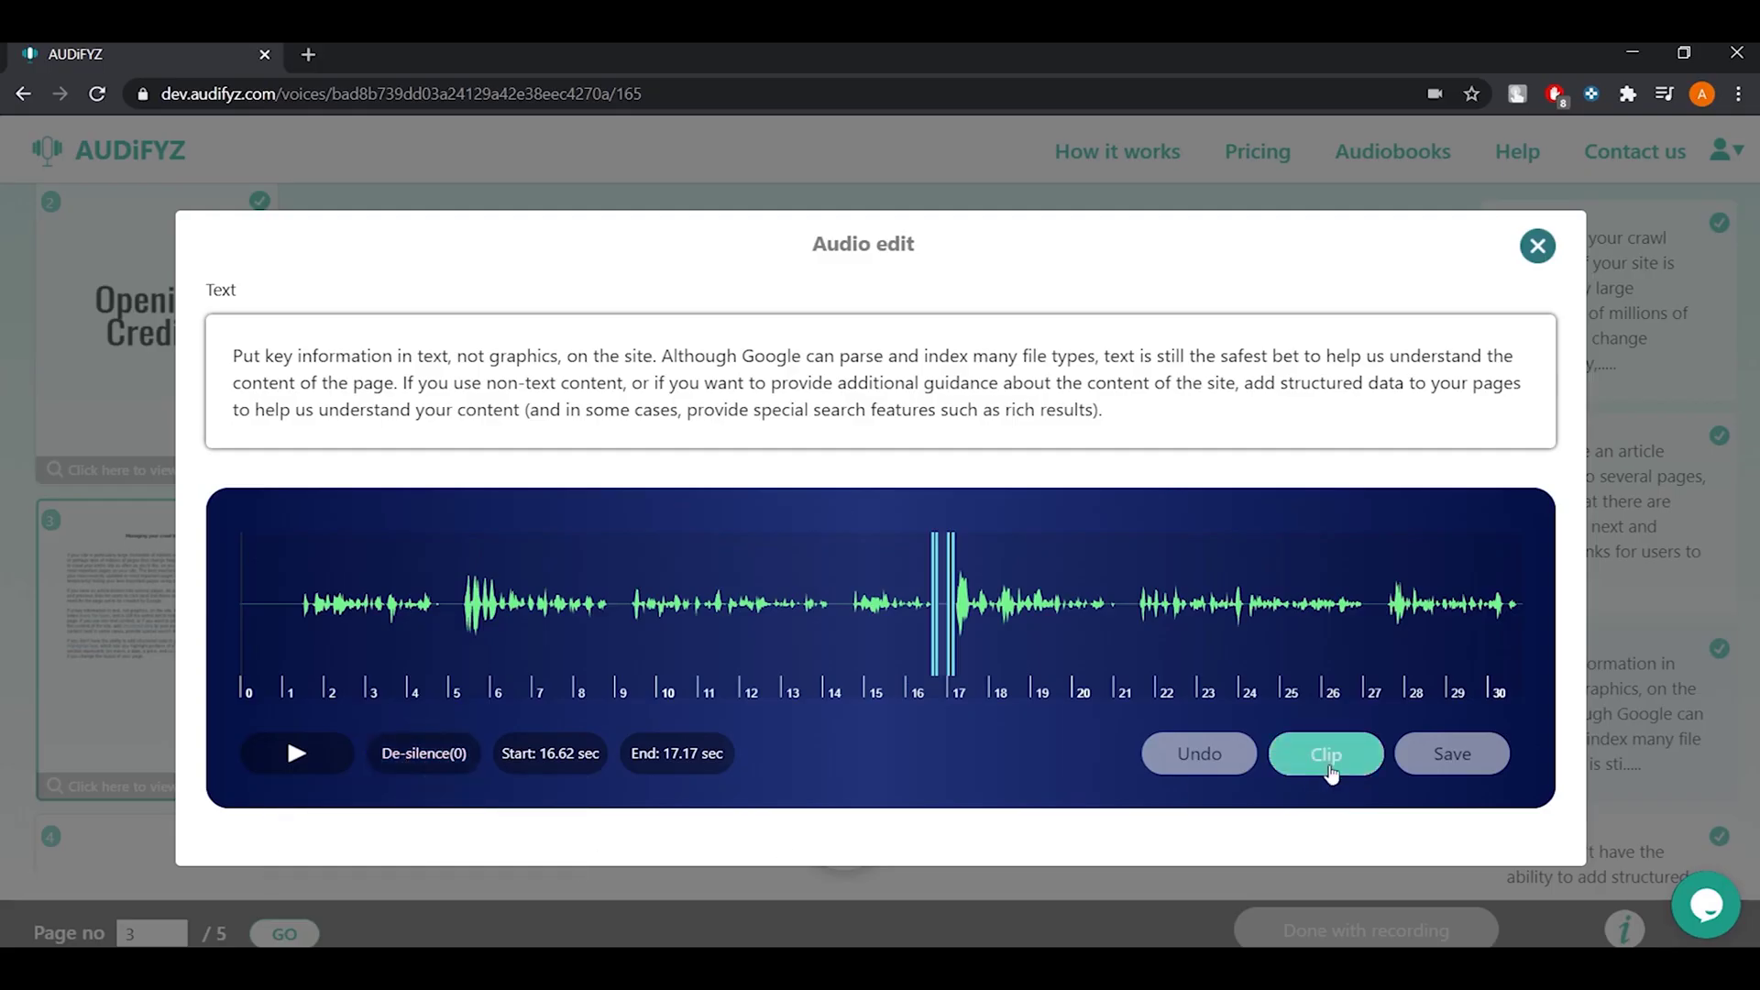
left_click(1329, 772)
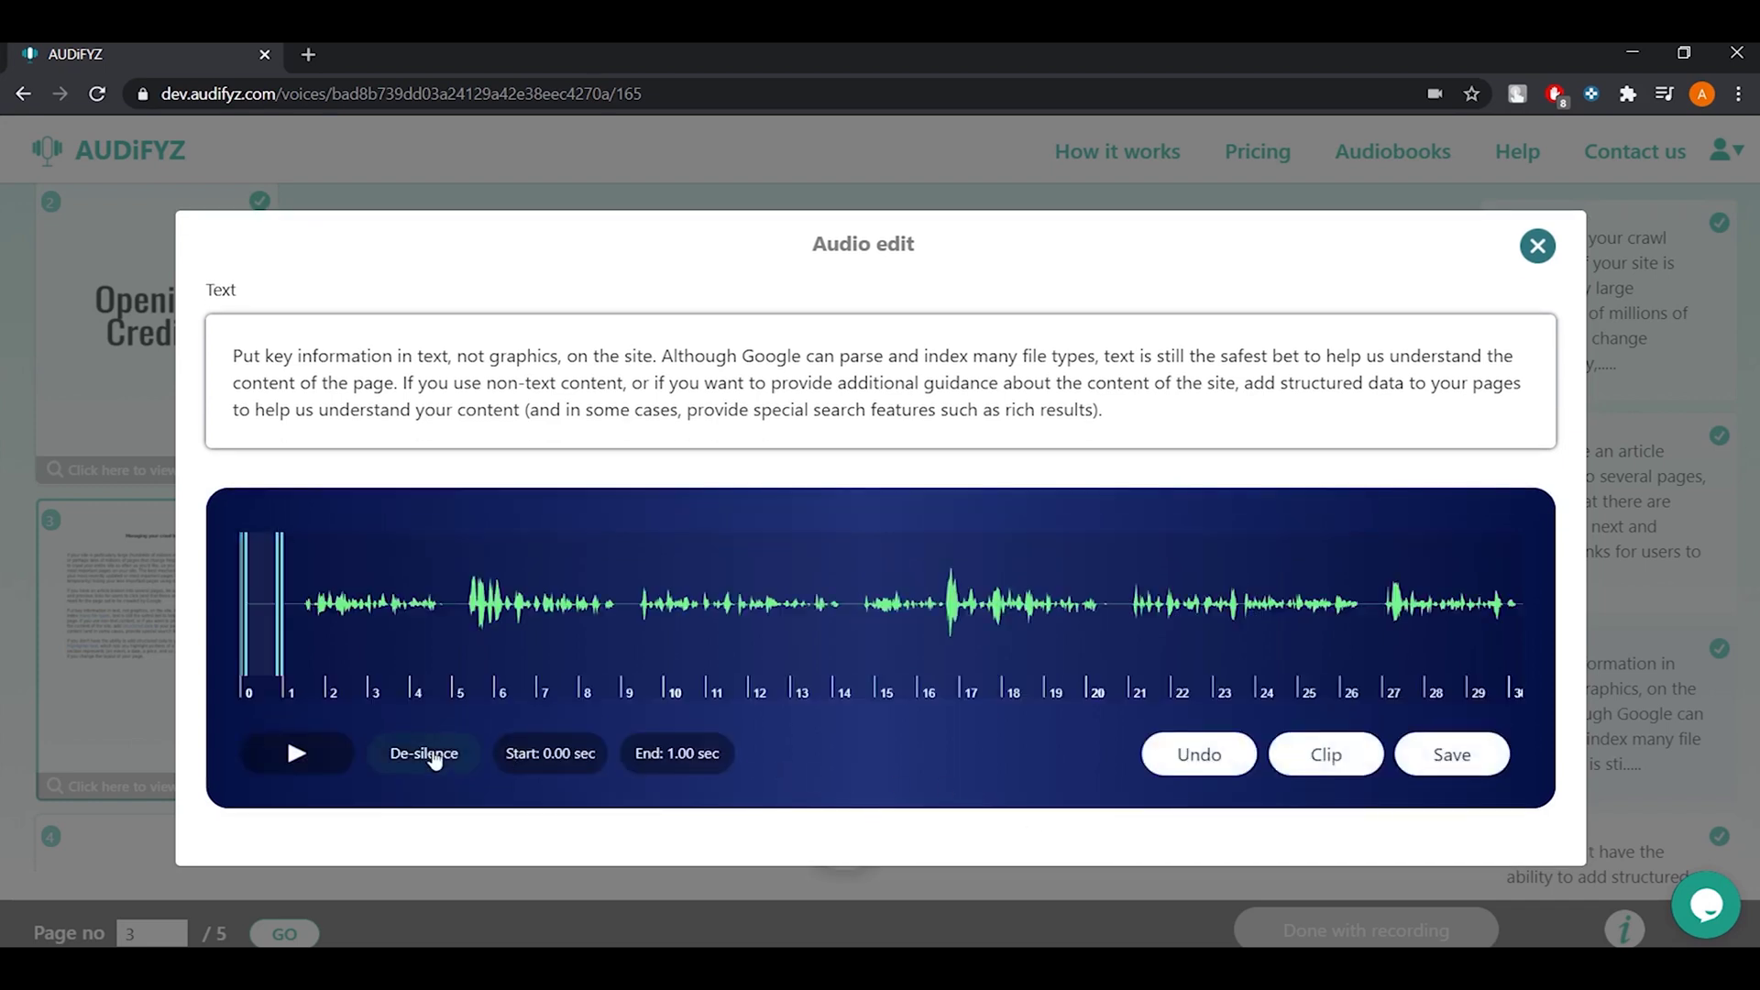
Step: Cut the opening second and a half from the audio and save the edit
left_click(399, 758)
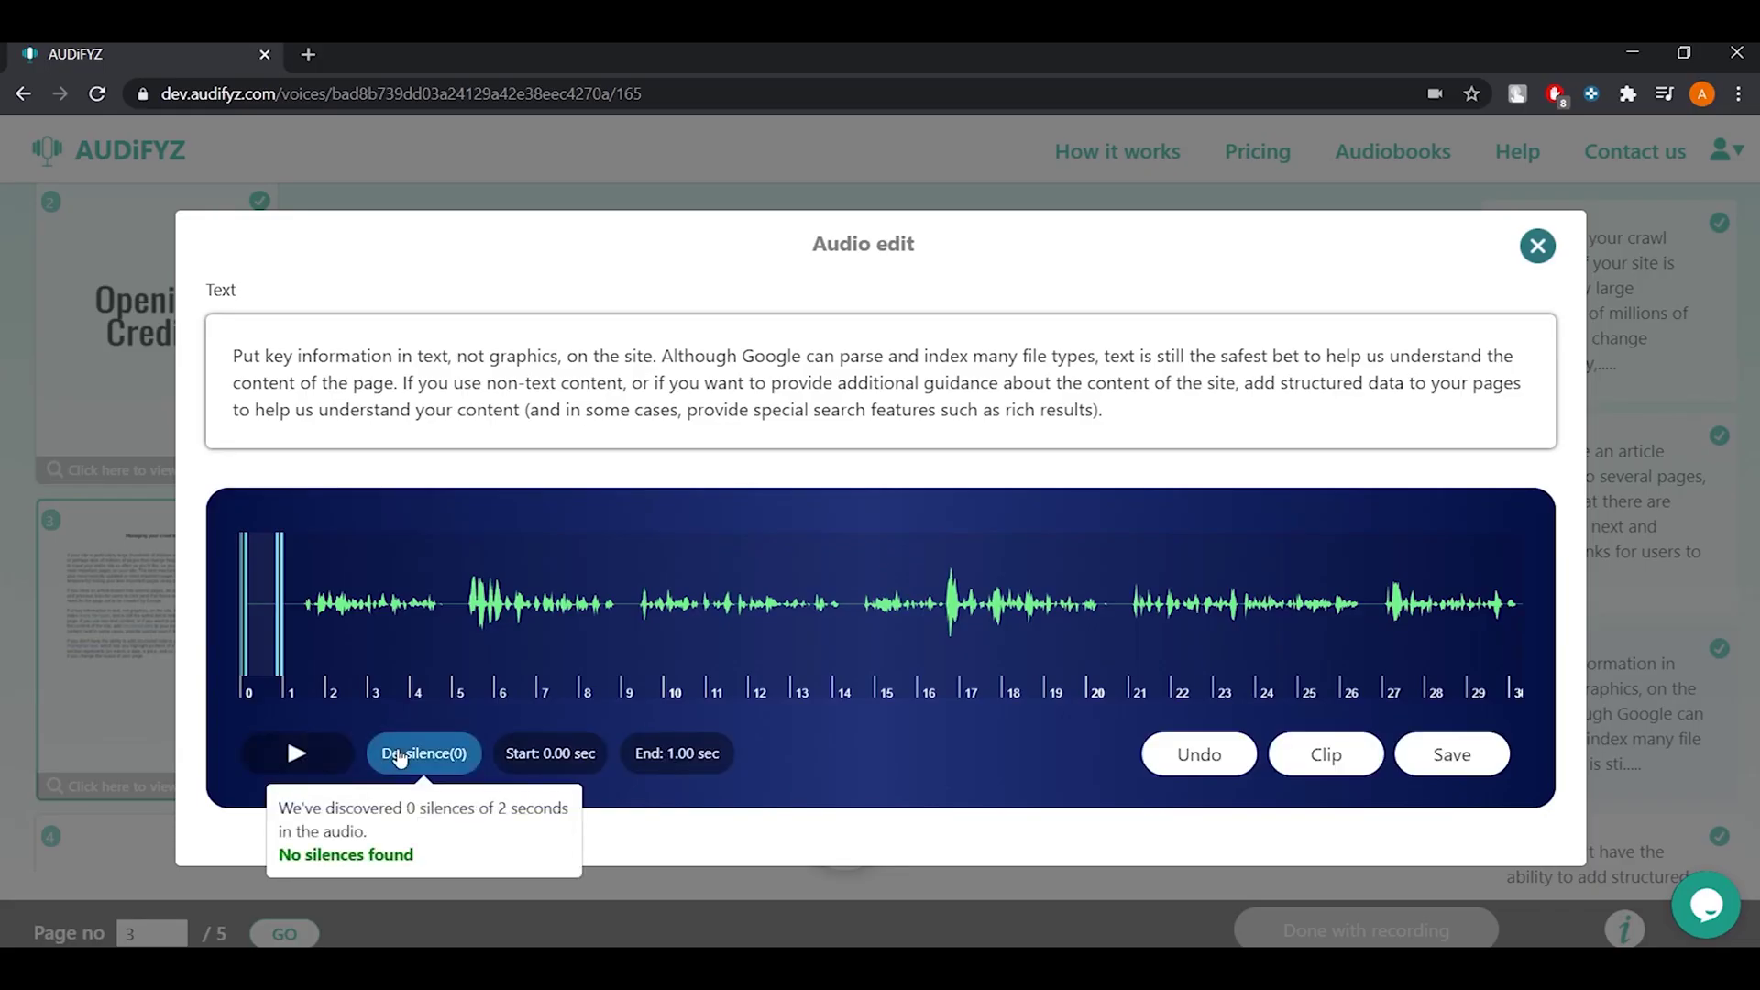
mouse_move(252, 605)
left_mouse_down()
mouse_move(276, 608)
mouse_move(252, 607)
left_mouse_up()
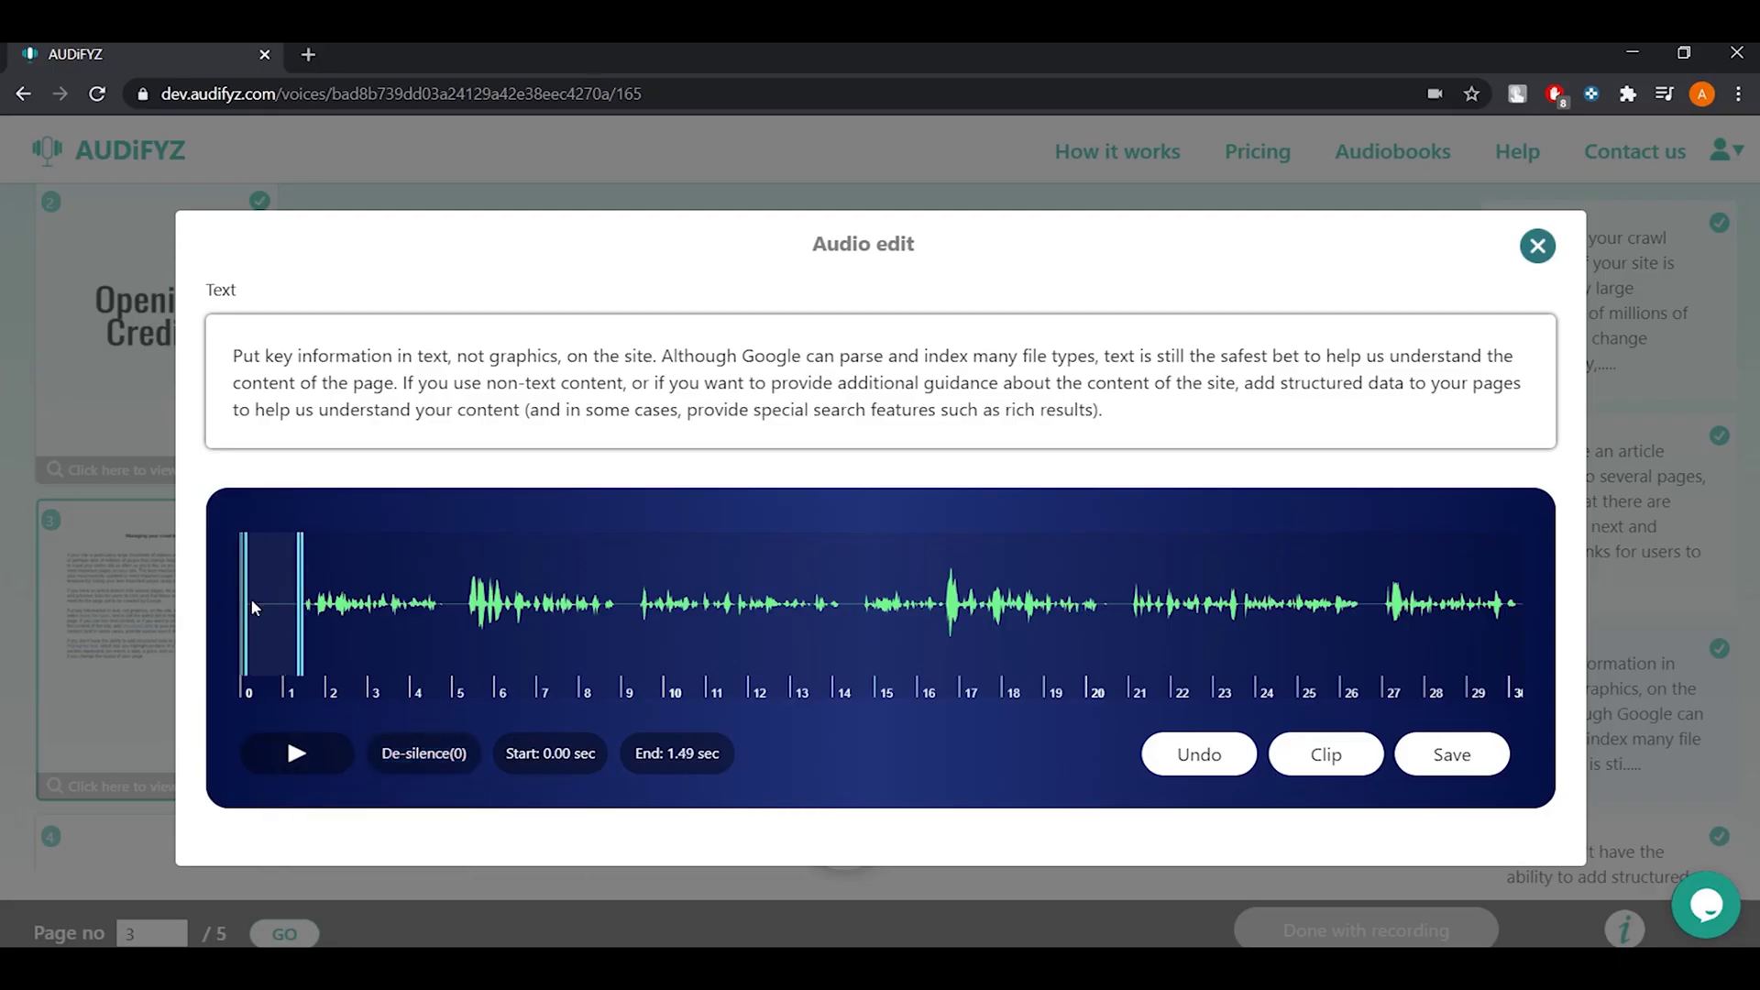
left_click(1327, 754)
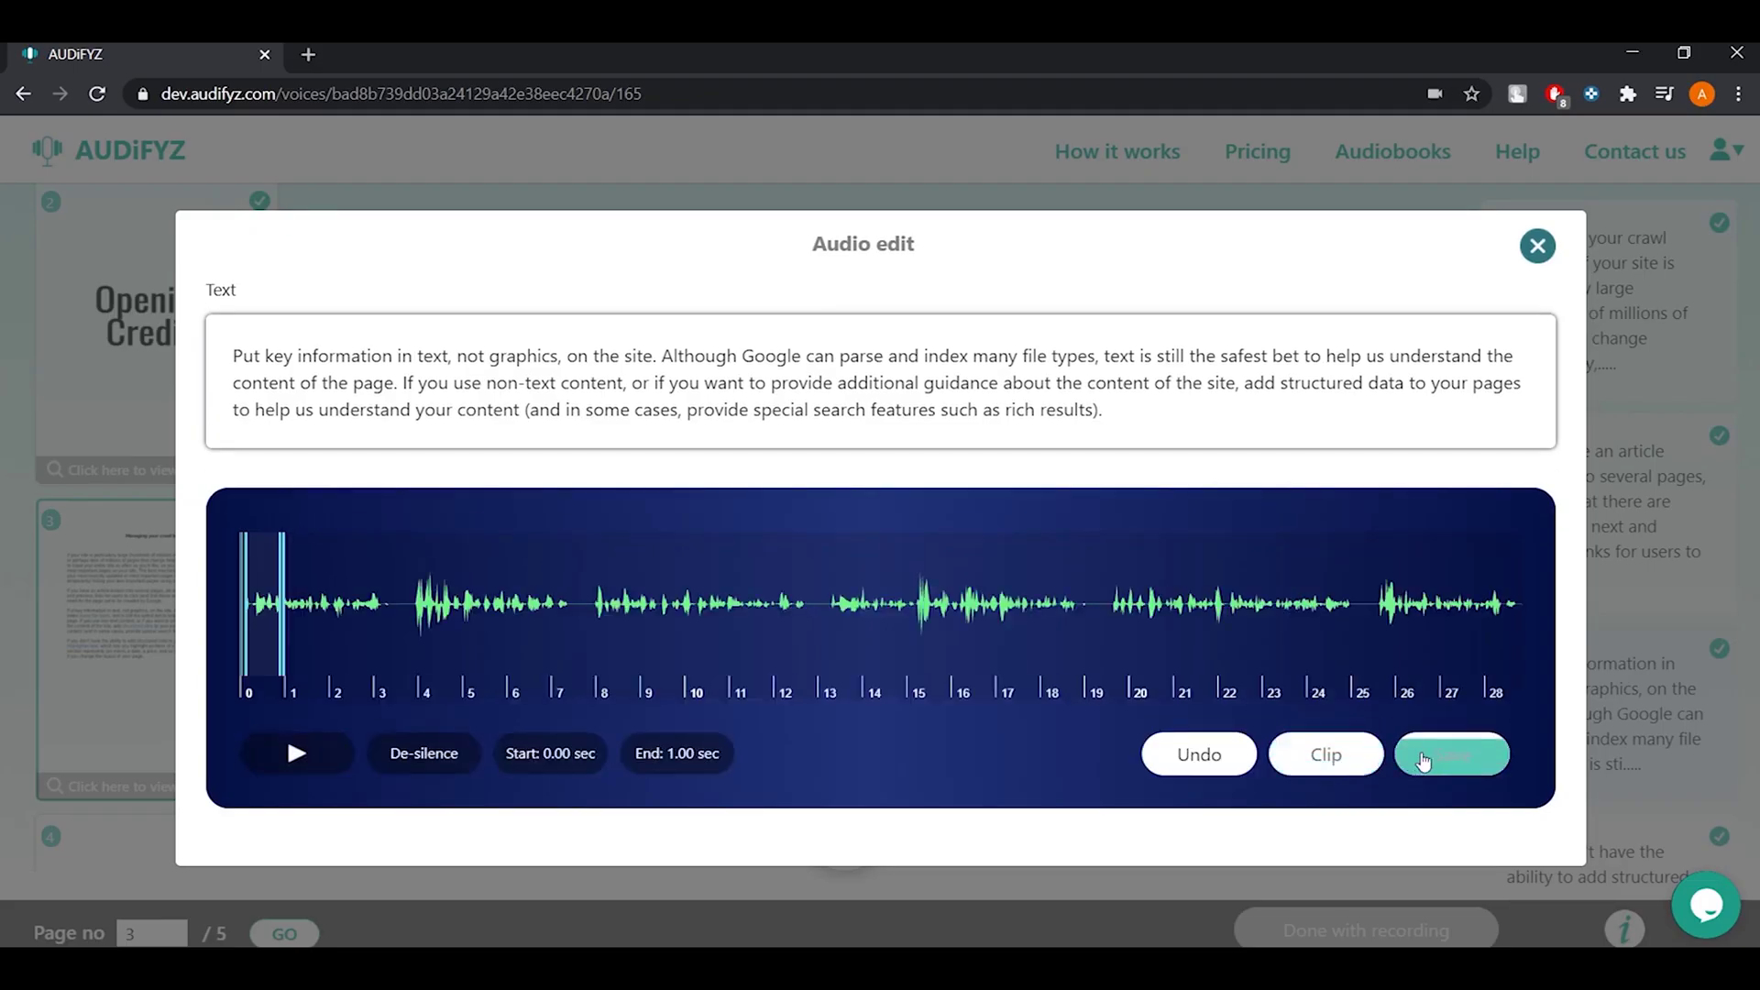
left_click(1430, 755)
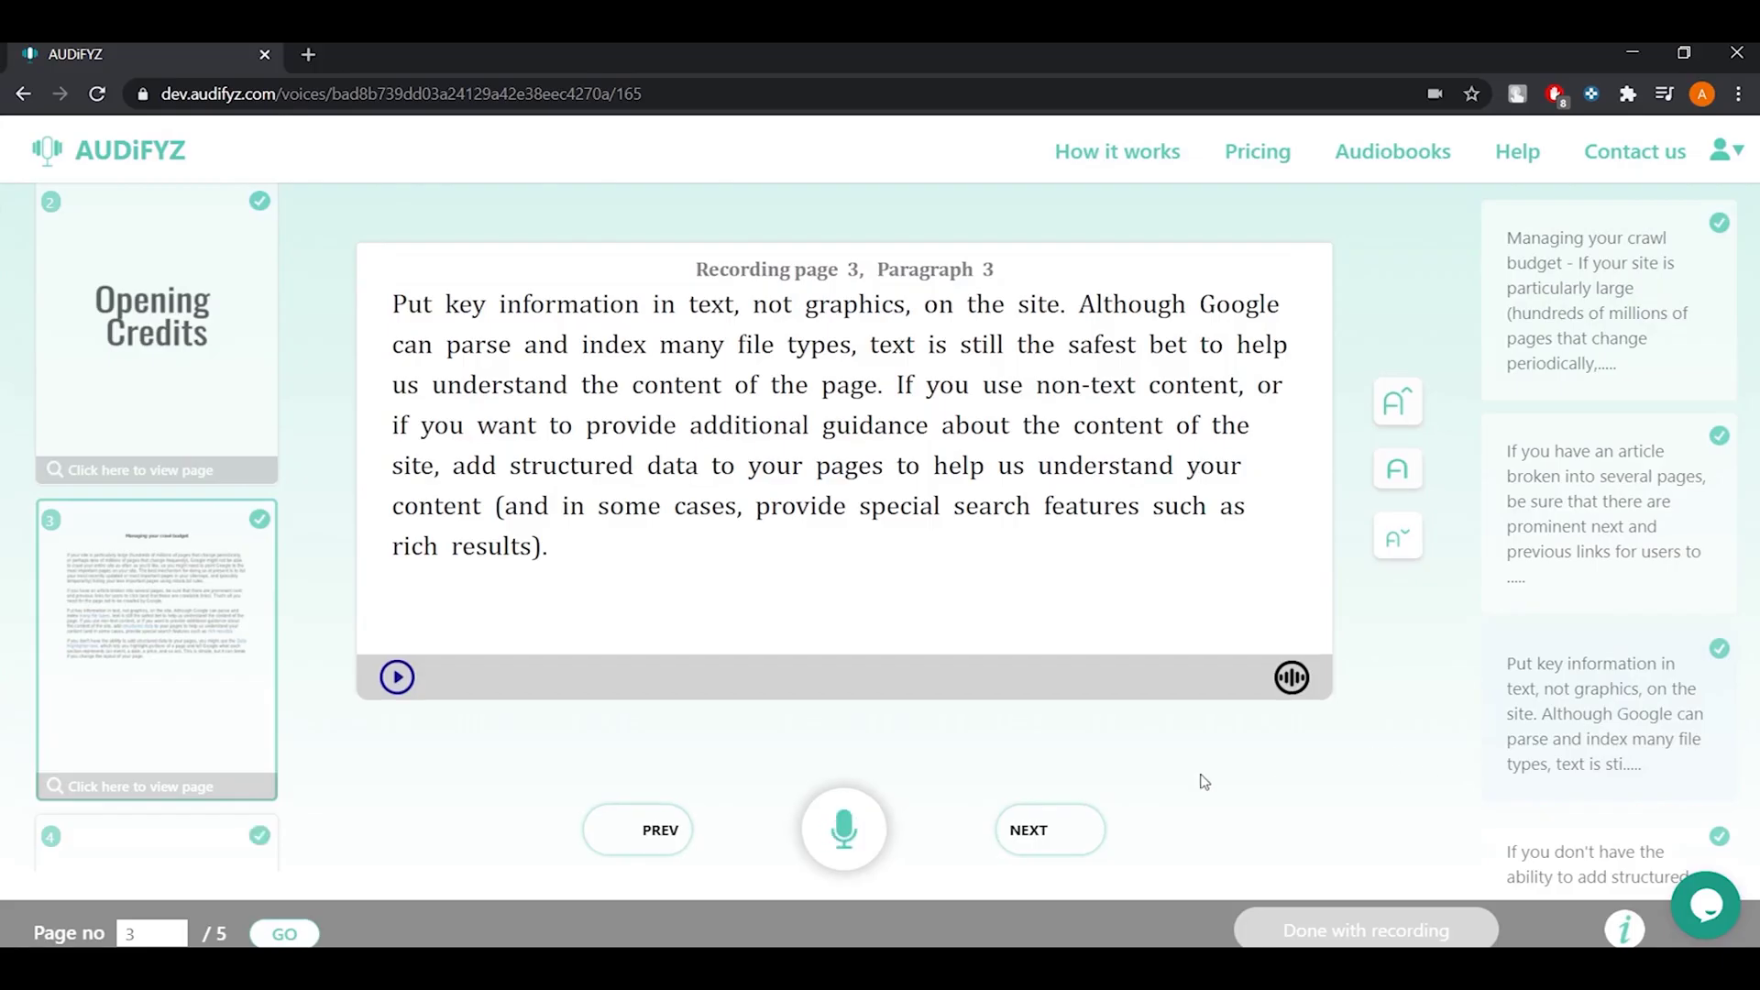
Step: Go through page 4, the Closing Credits, to page 5, the Retail Sample
mouse_move(156, 646)
left_click(171, 862)
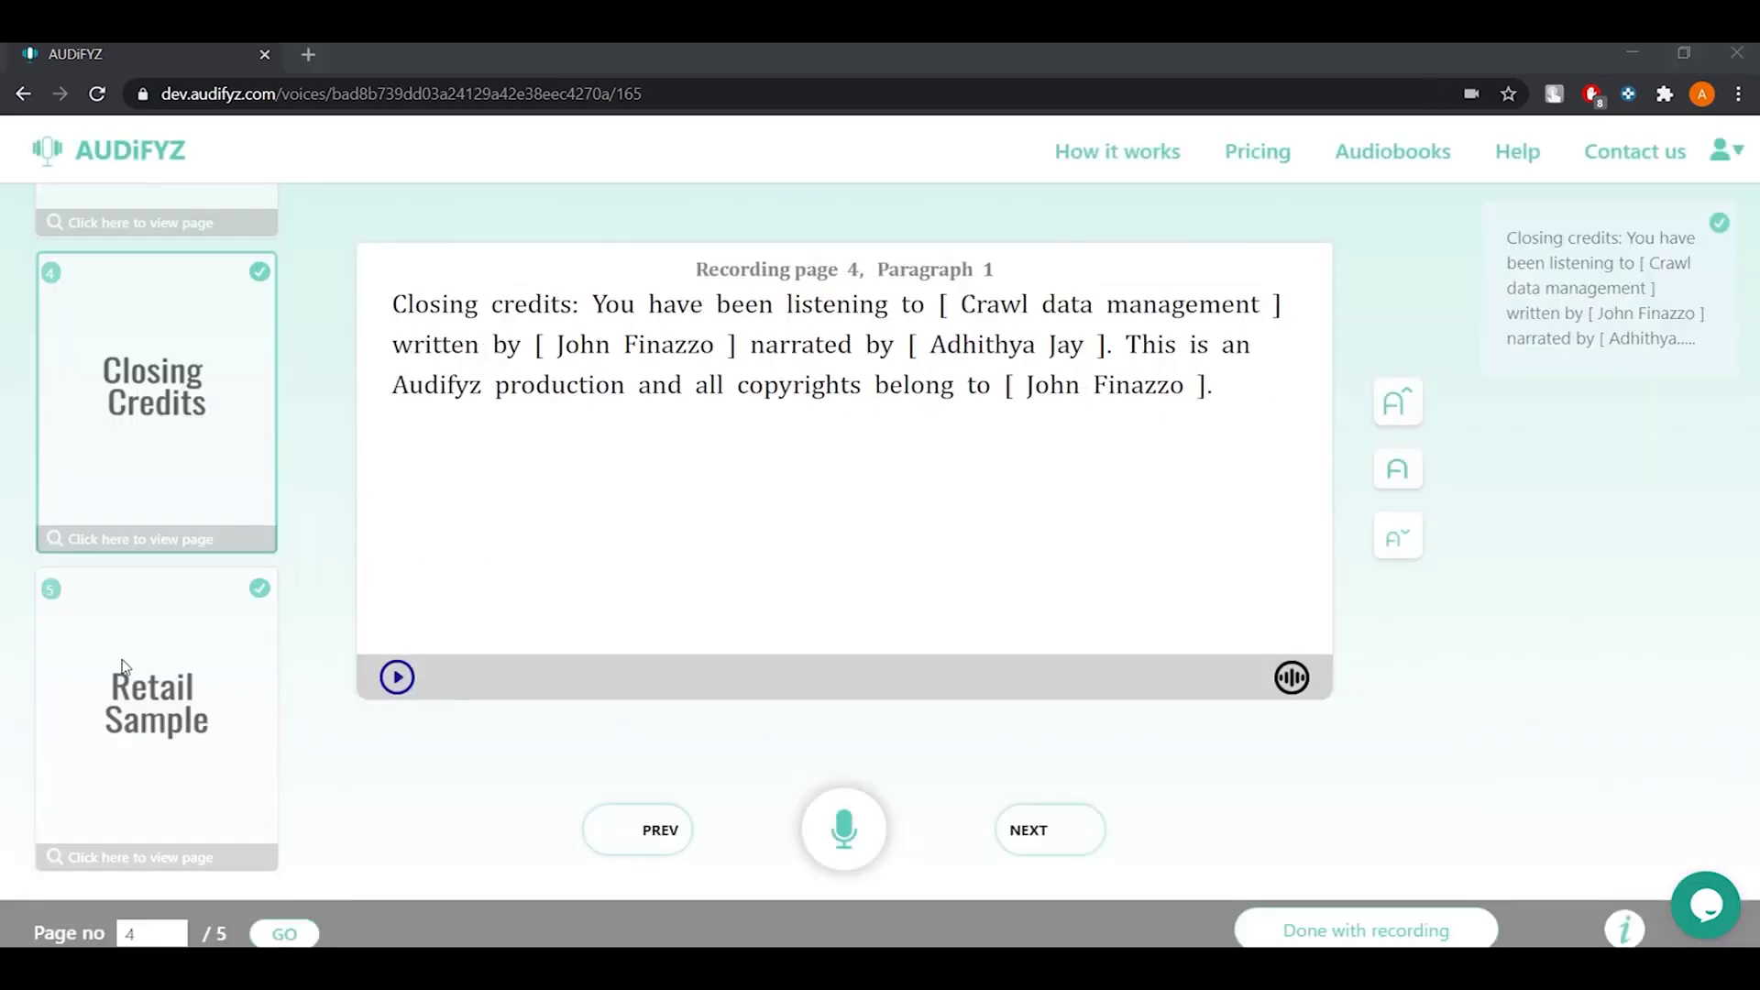
left_click(77, 643)
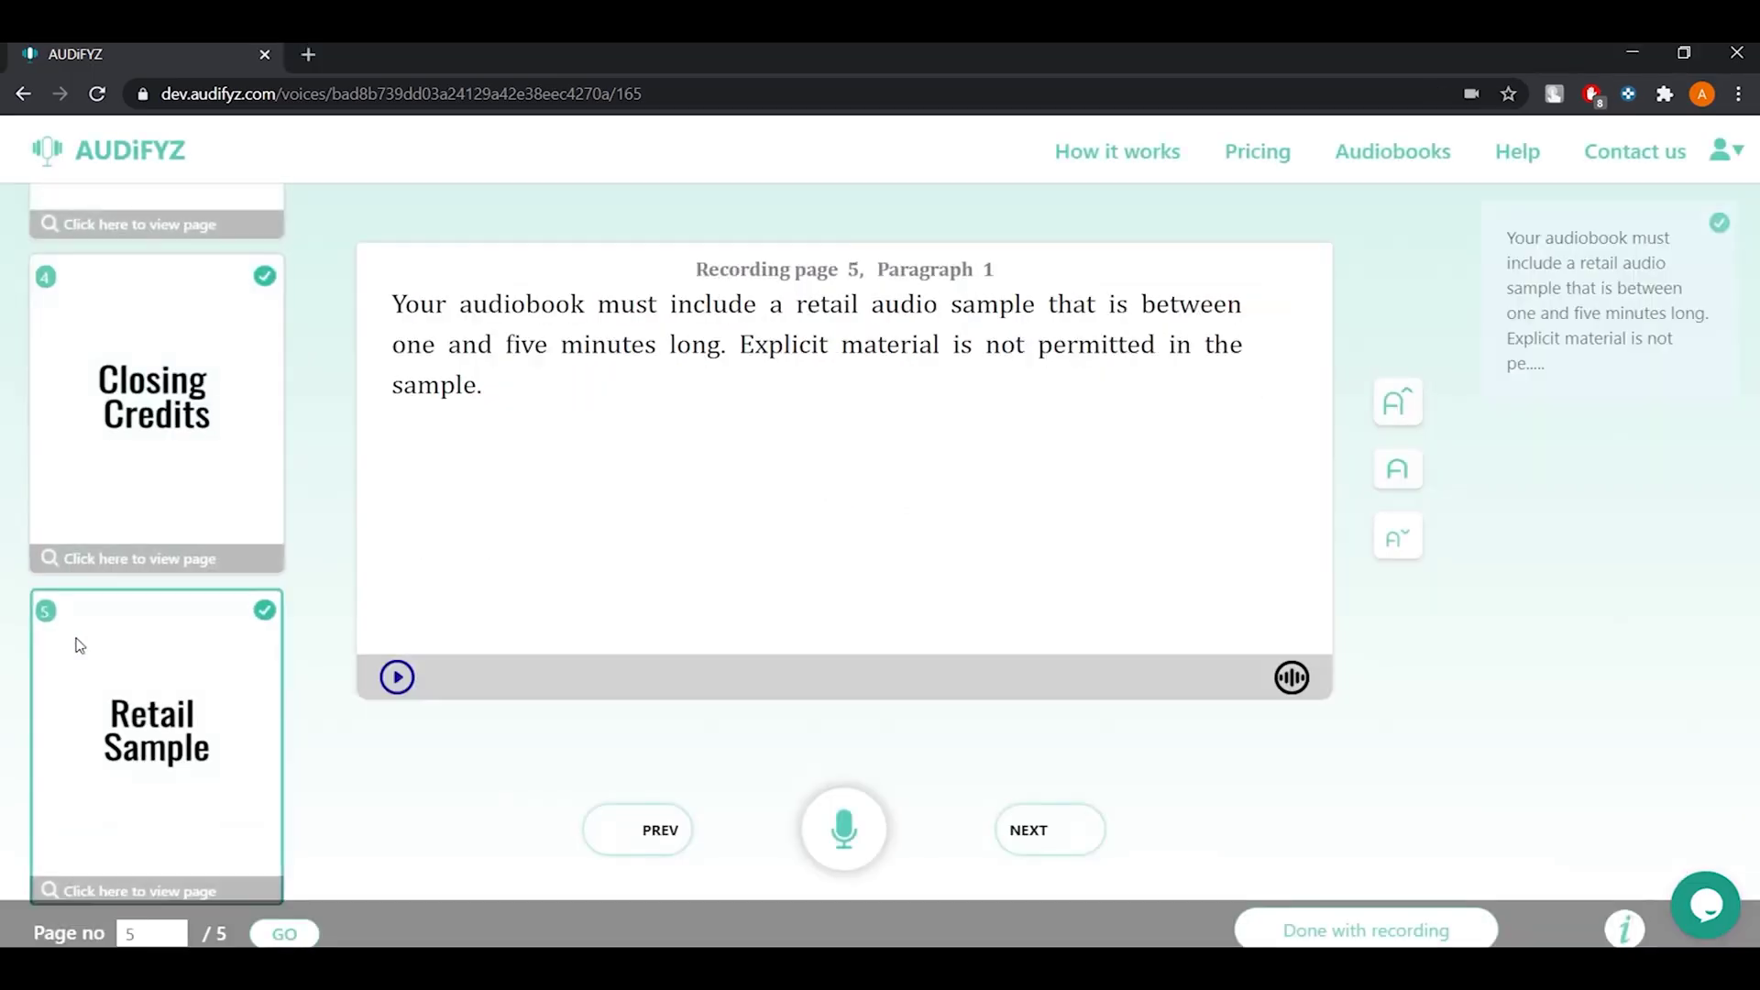